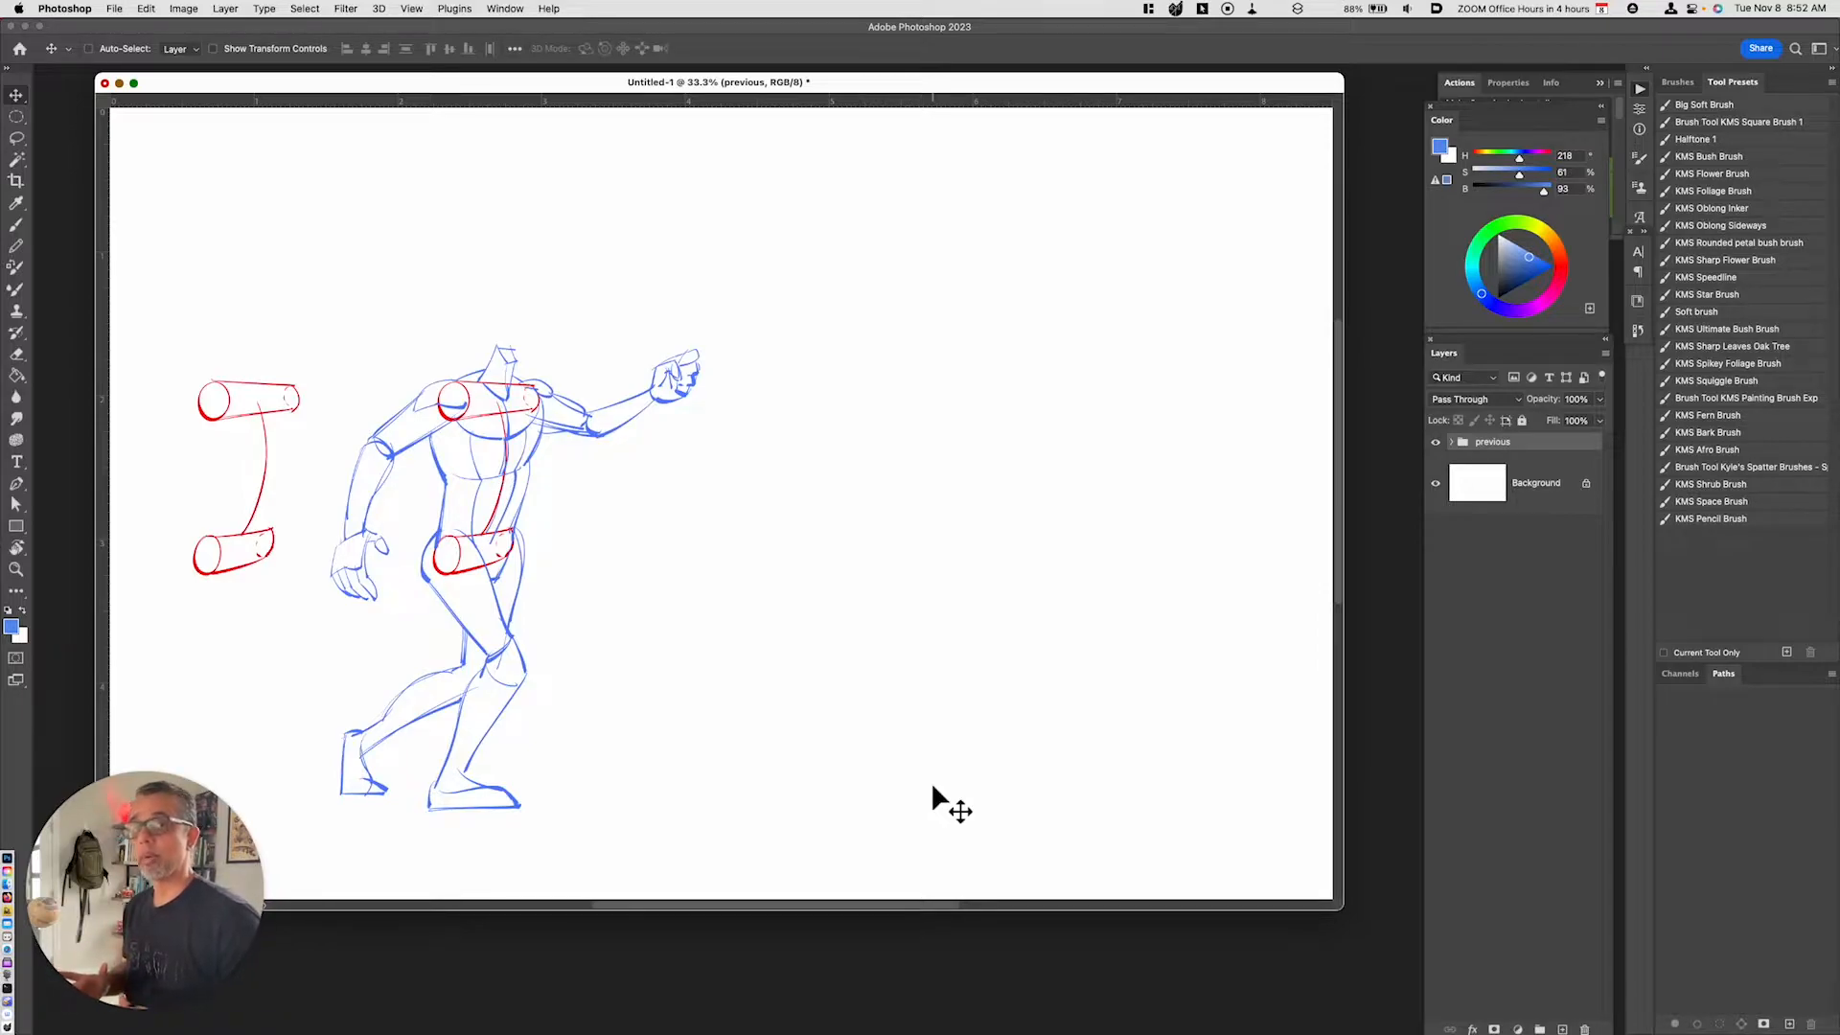
Add a new layer above the previous group and set up the brush with a pink colour (H 343, S 61, B 93)
key("alt+shift+super+n")
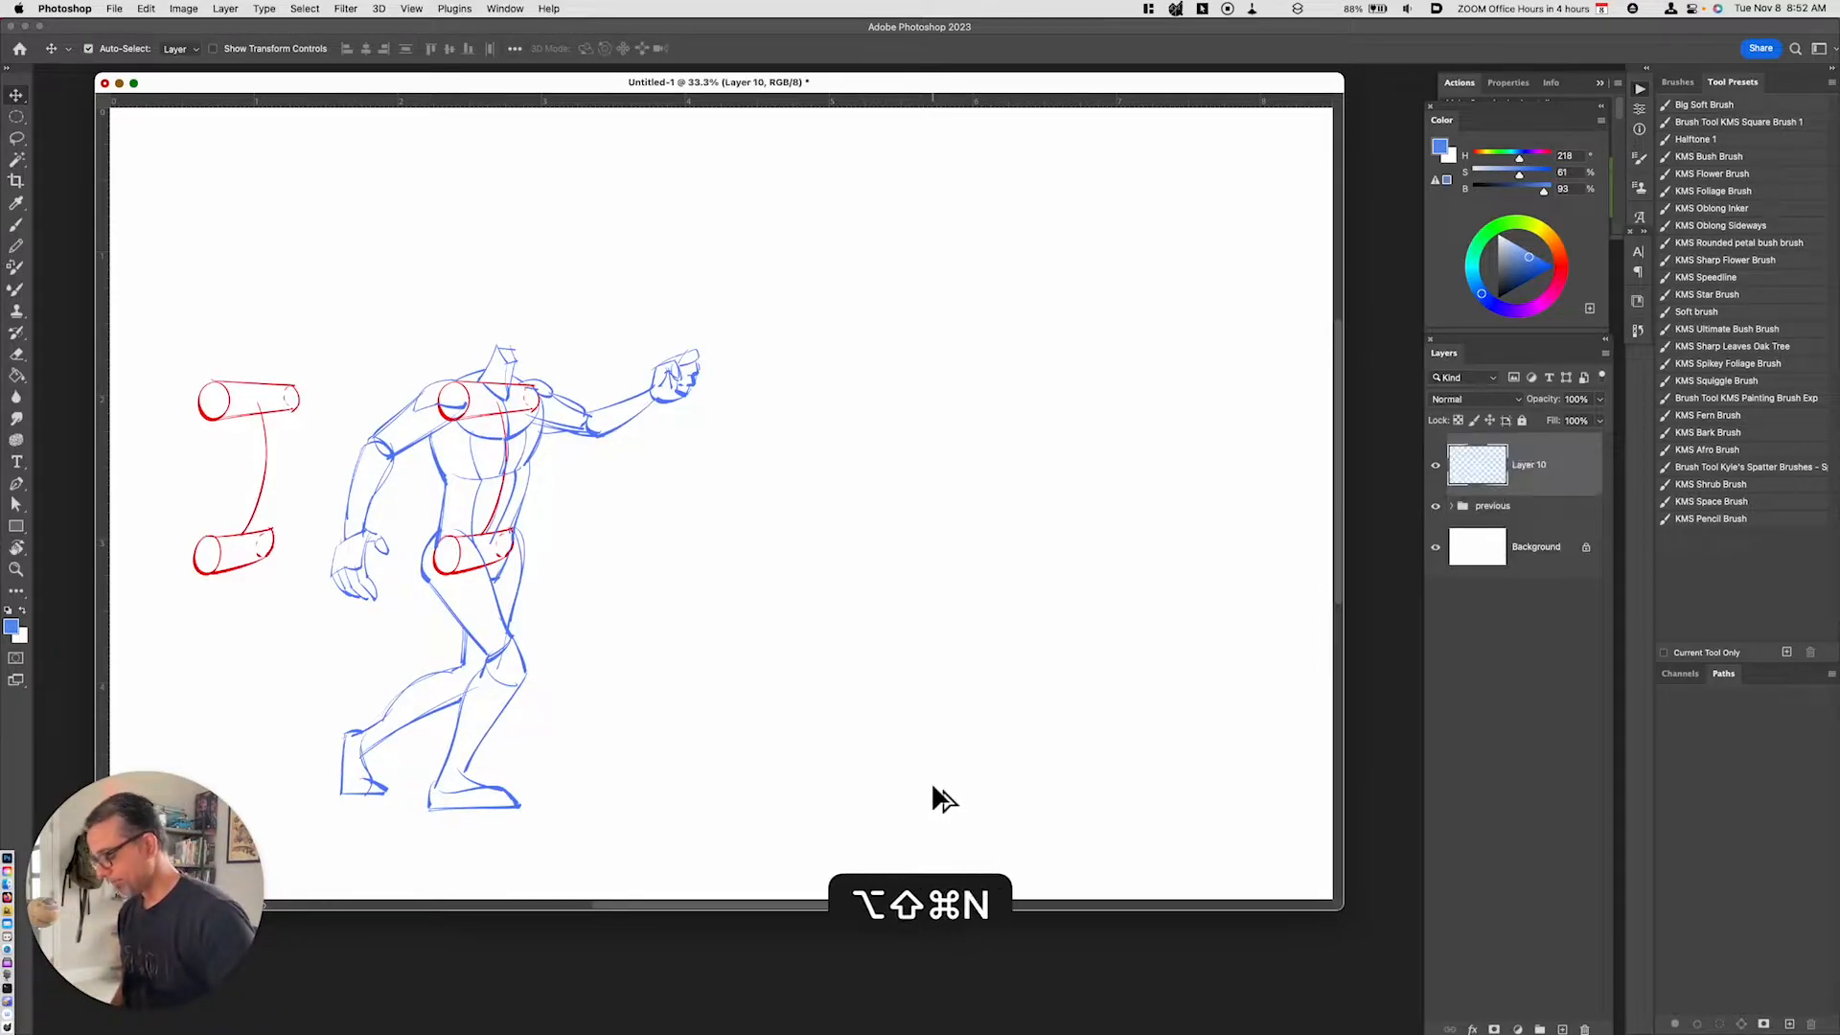
left_click(622, 623)
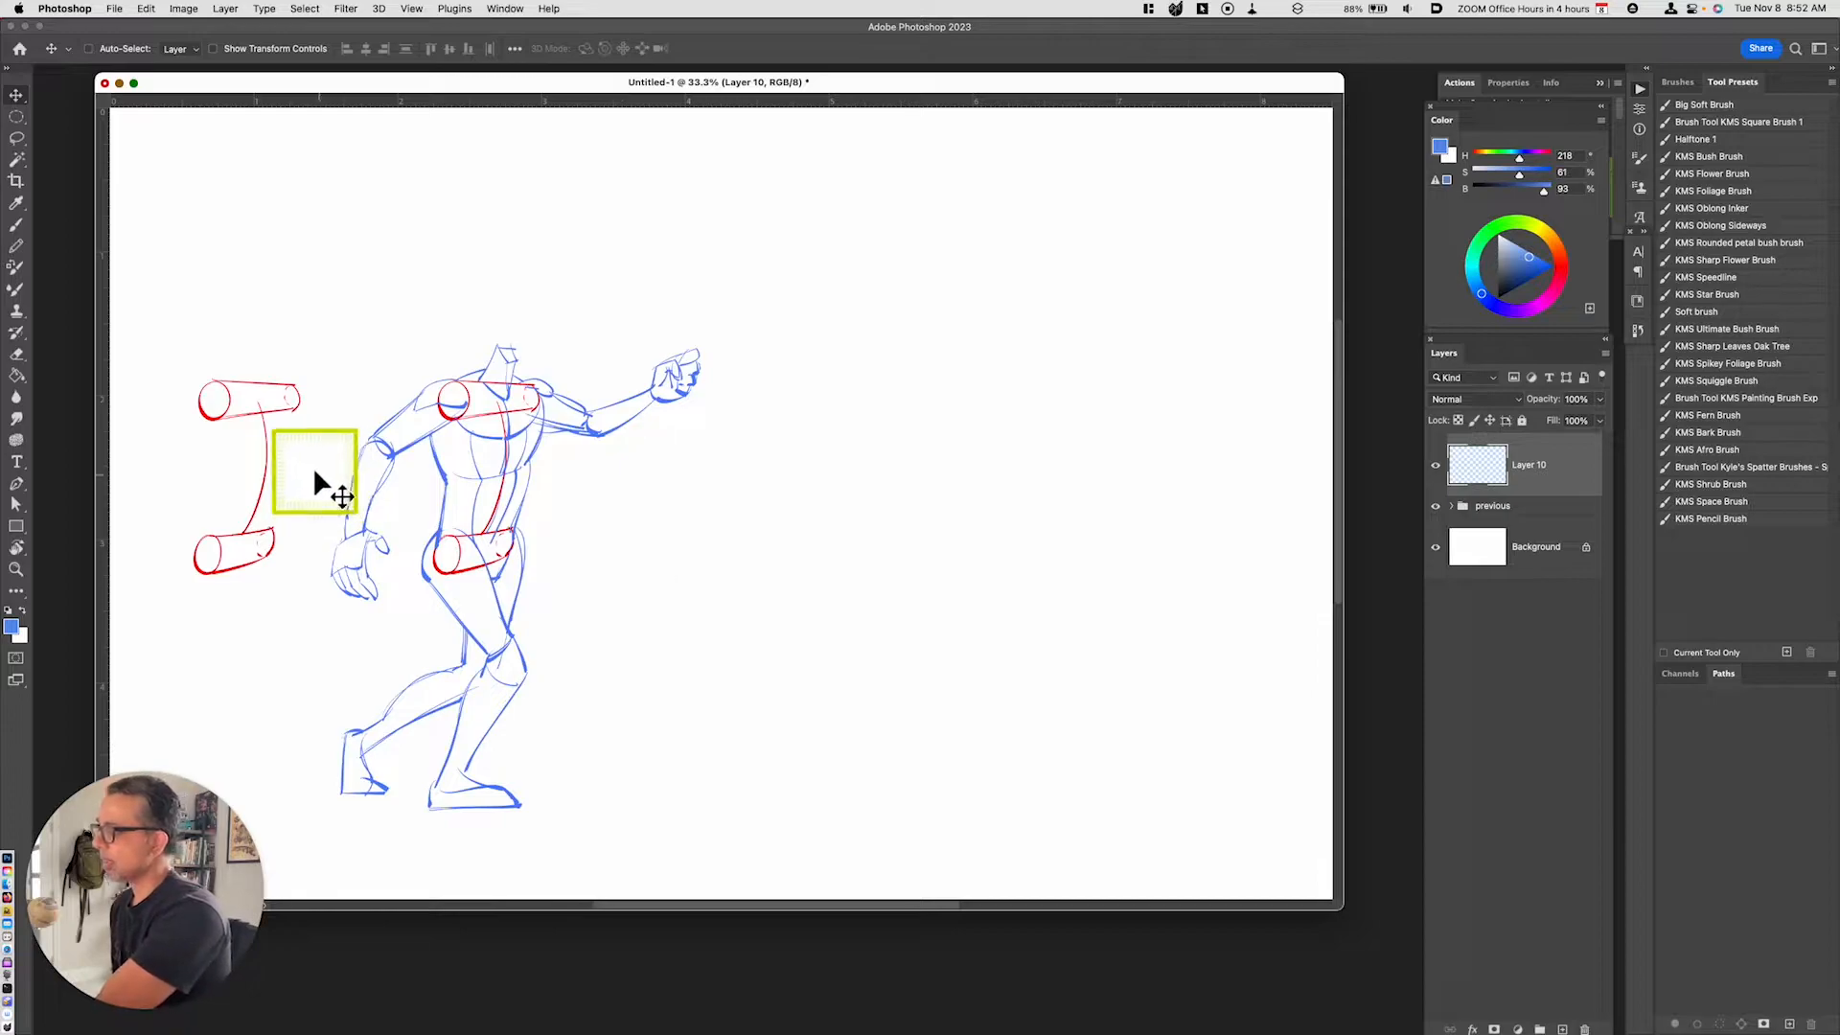
left_click(1569, 295)
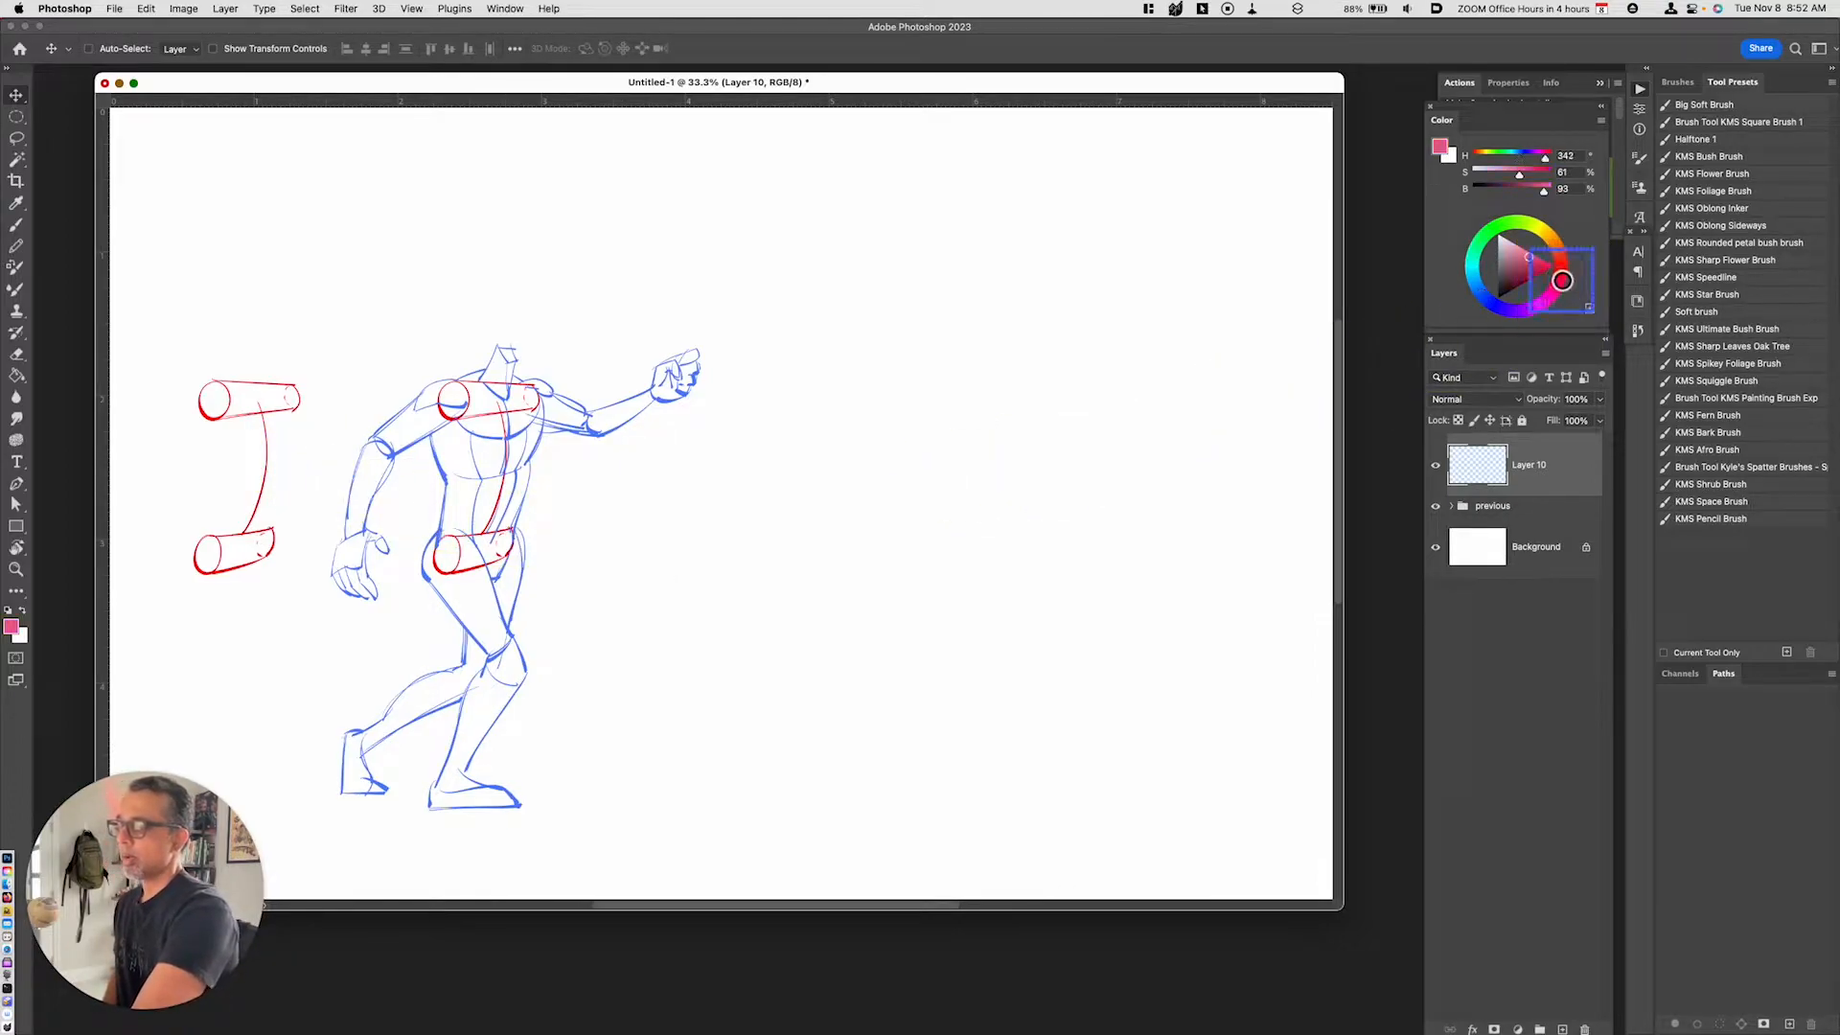
key("b")
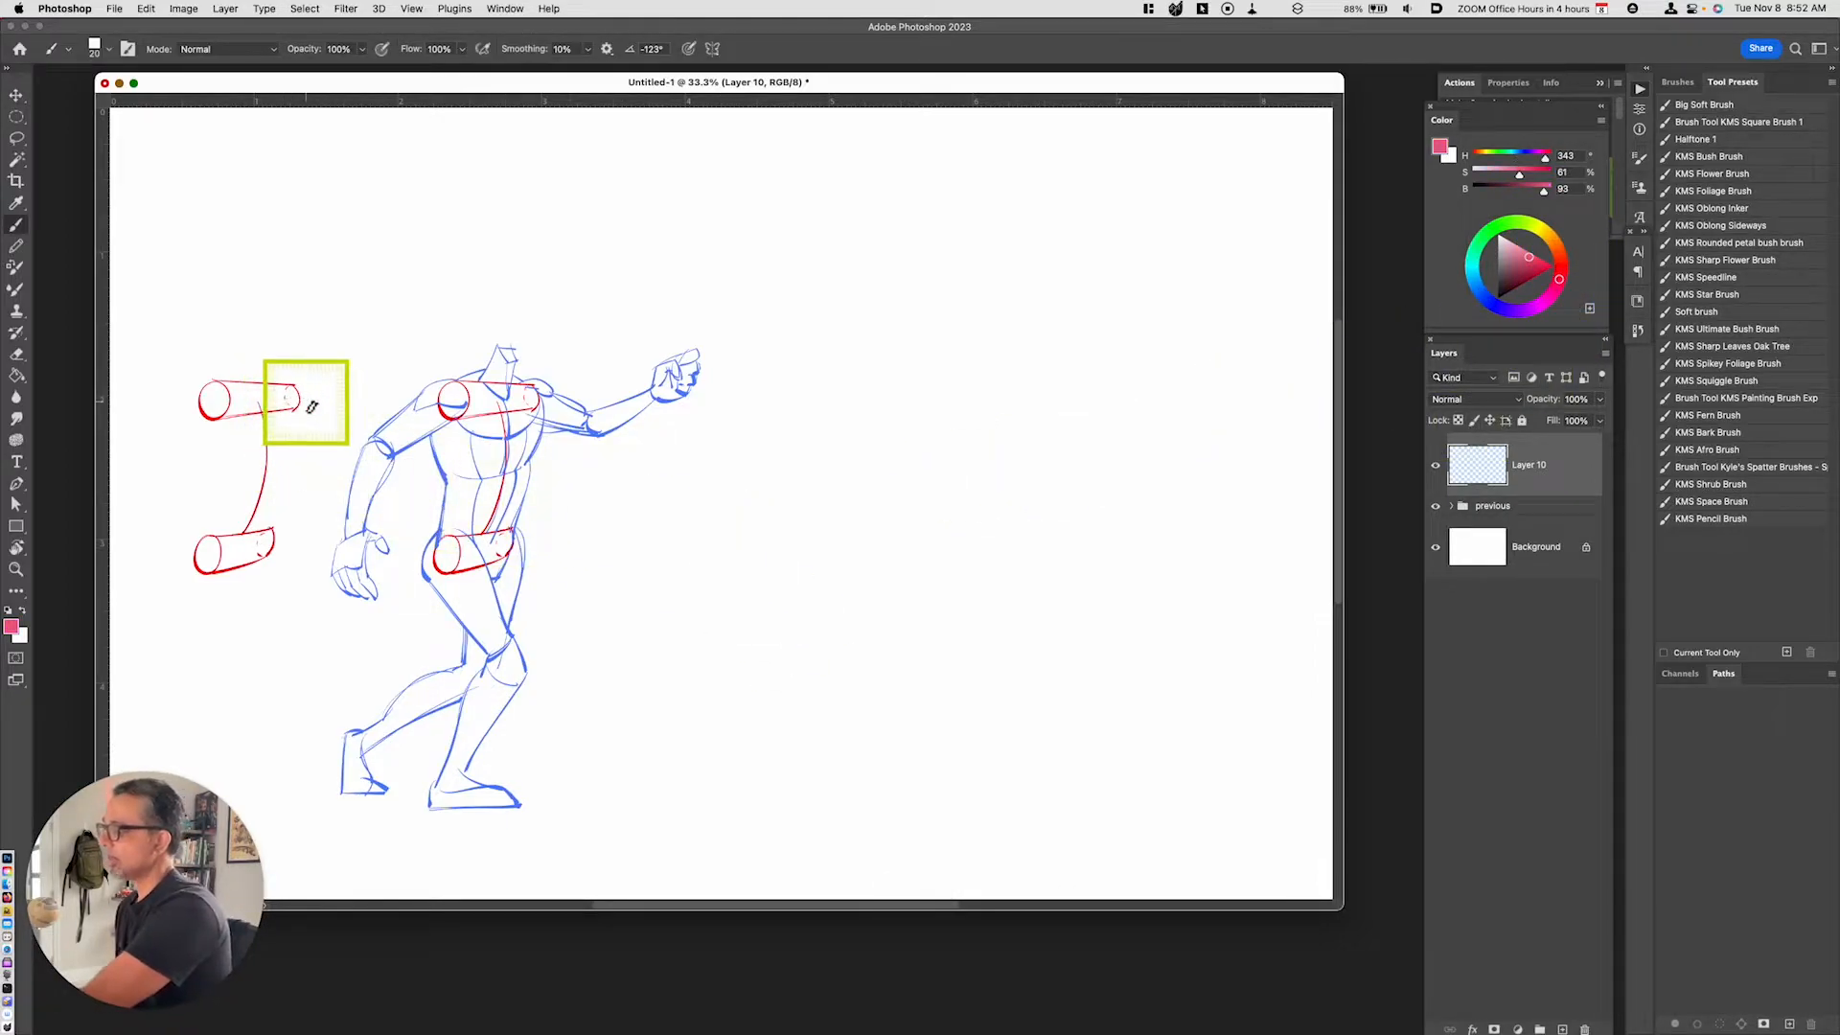
Sketch trial shoulder and hip cylinders joined by a curved spine, plus a separate tapered cylinder, and clear the layer
mouse_move(895, 456)
left_mouse_down()
mouse_move(977, 440)
mouse_move(919, 480)
mouse_move(910, 598)
mouse_move(940, 604)
mouse_move(883, 614)
mouse_move(910, 607)
left_mouse_up()
key("super+z")
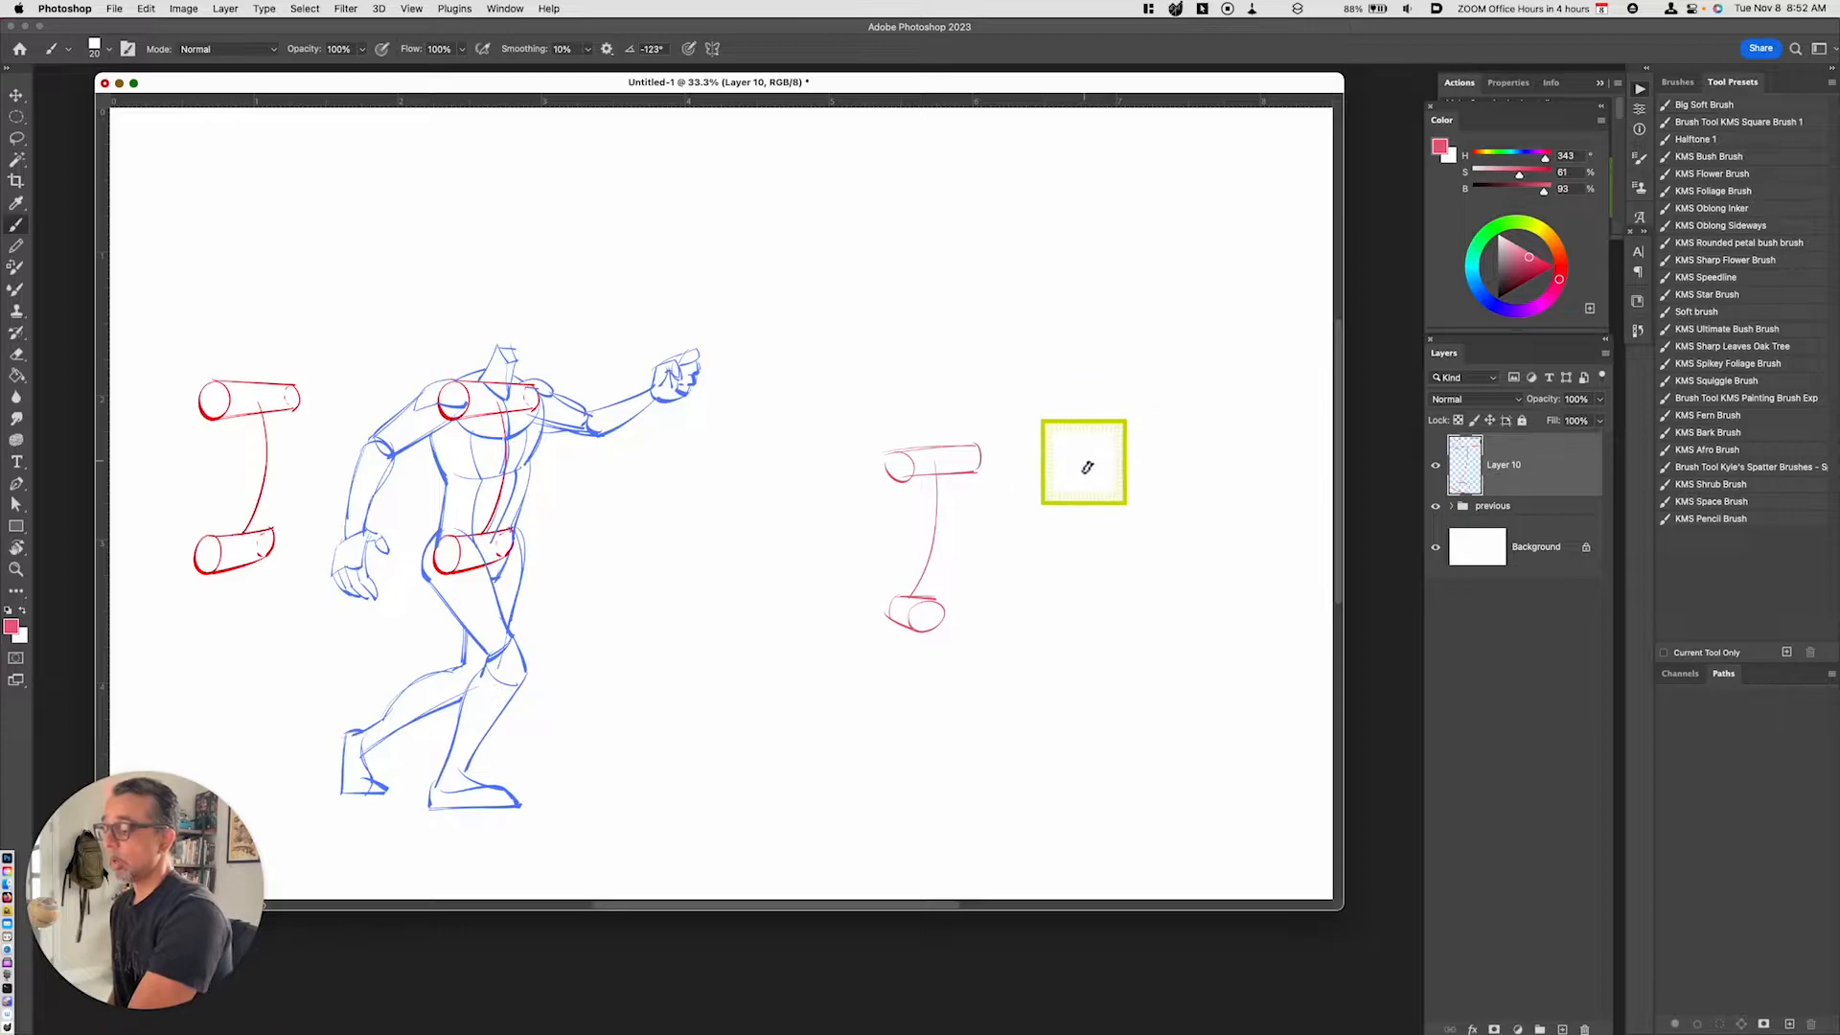
mouse_move(1079, 463)
left_mouse_down()
mouse_move(1079, 501)
mouse_move(1139, 481)
left_mouse_up()
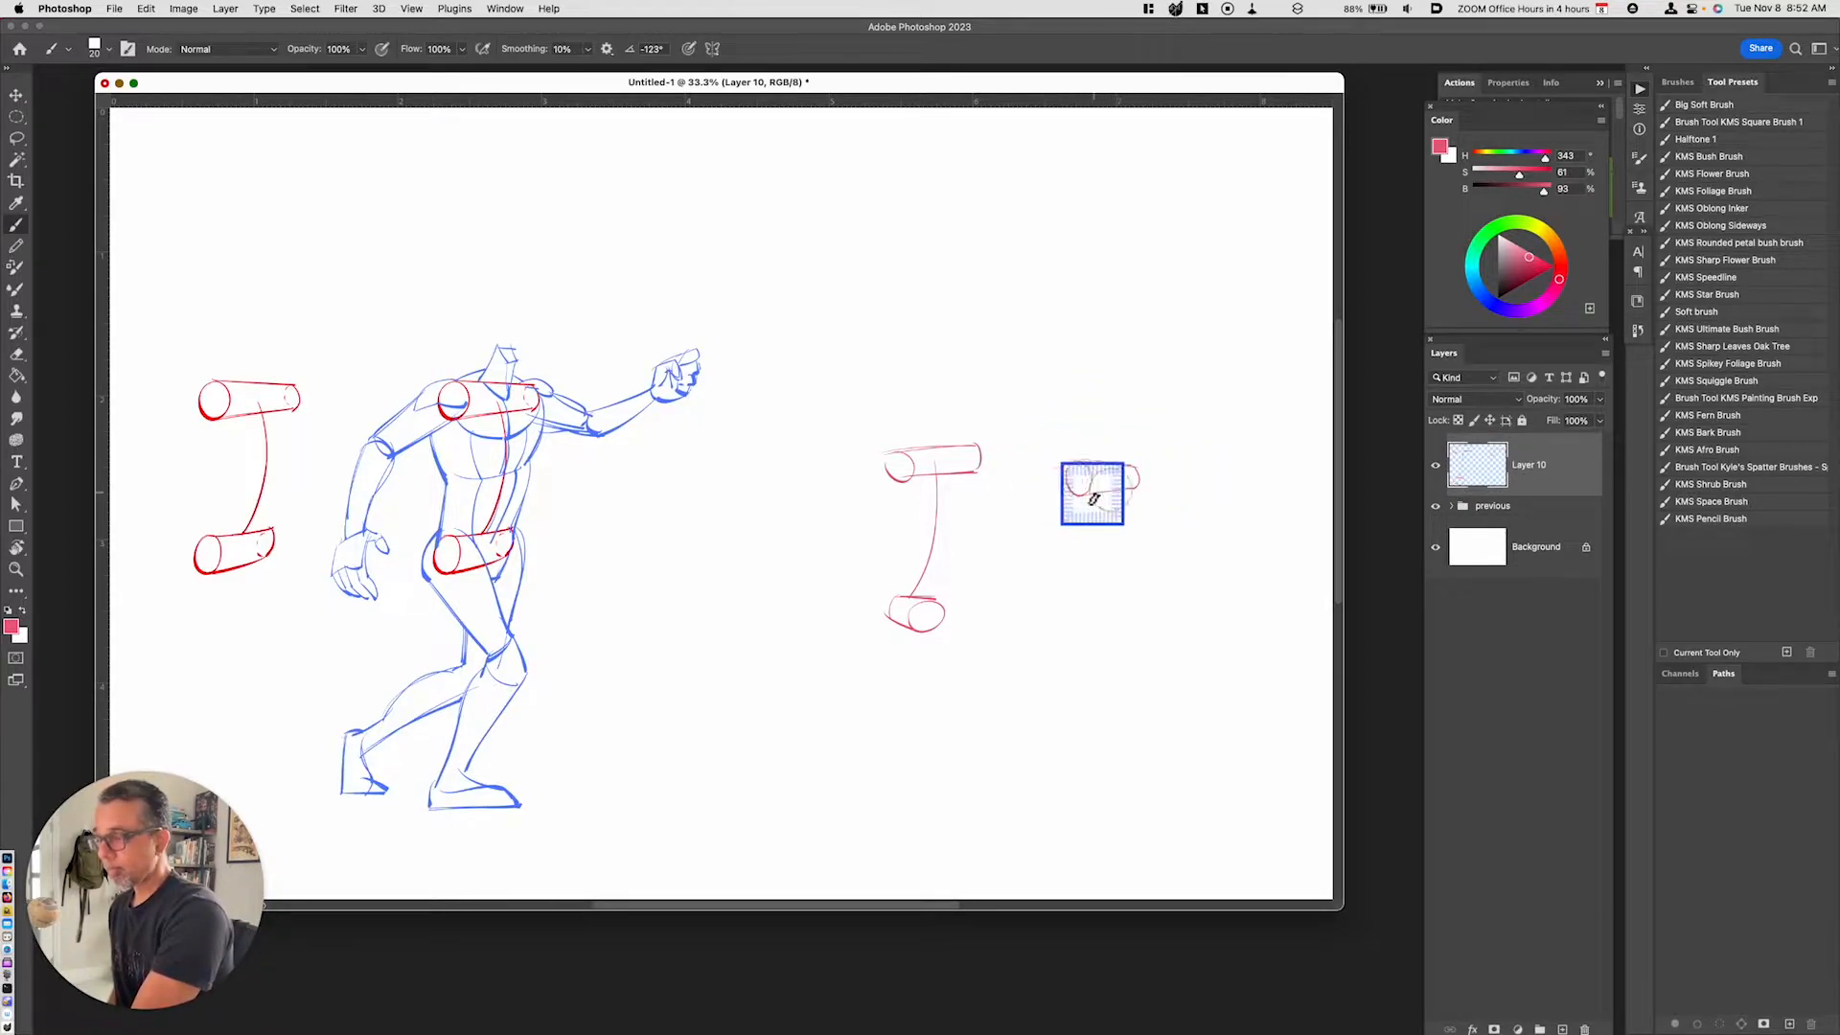
mouse_move(1085, 493)
left_mouse_down()
mouse_move(1121, 469)
mouse_move(1132, 484)
left_mouse_up()
key("super+equal")
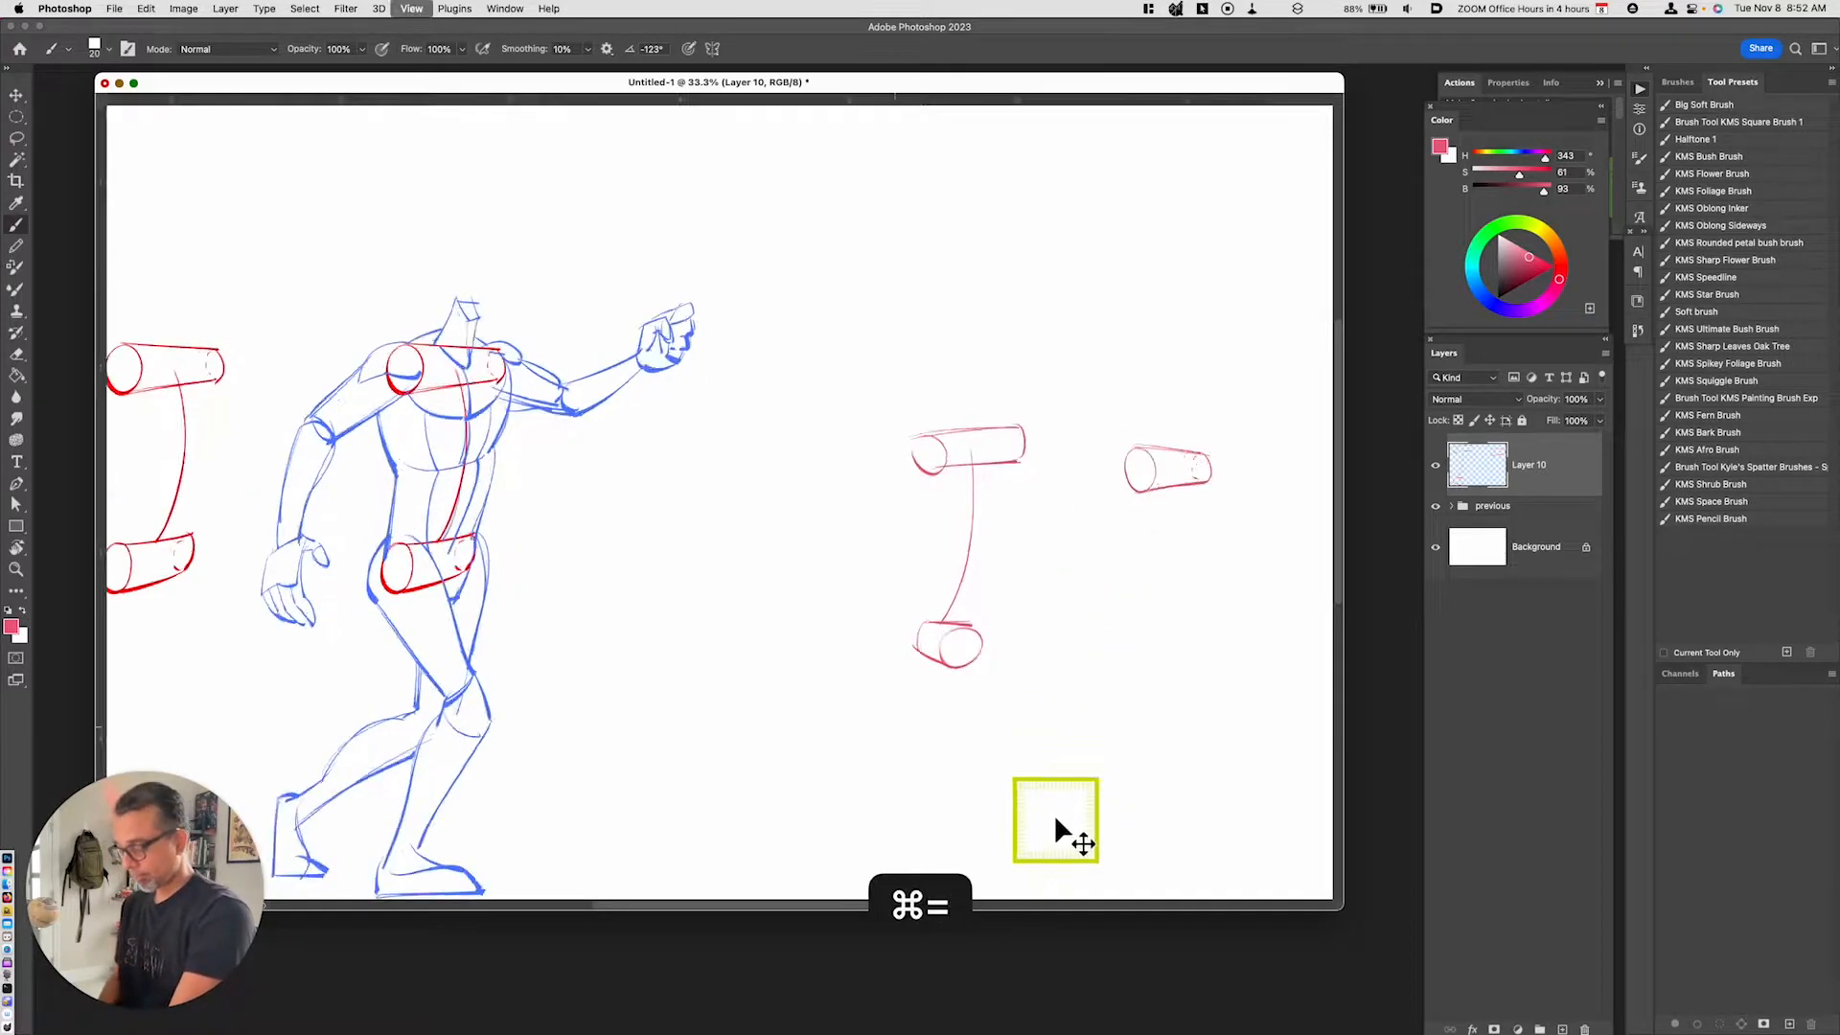
key("super+equal")
left_click_drag(1204, 649, 514, 669)
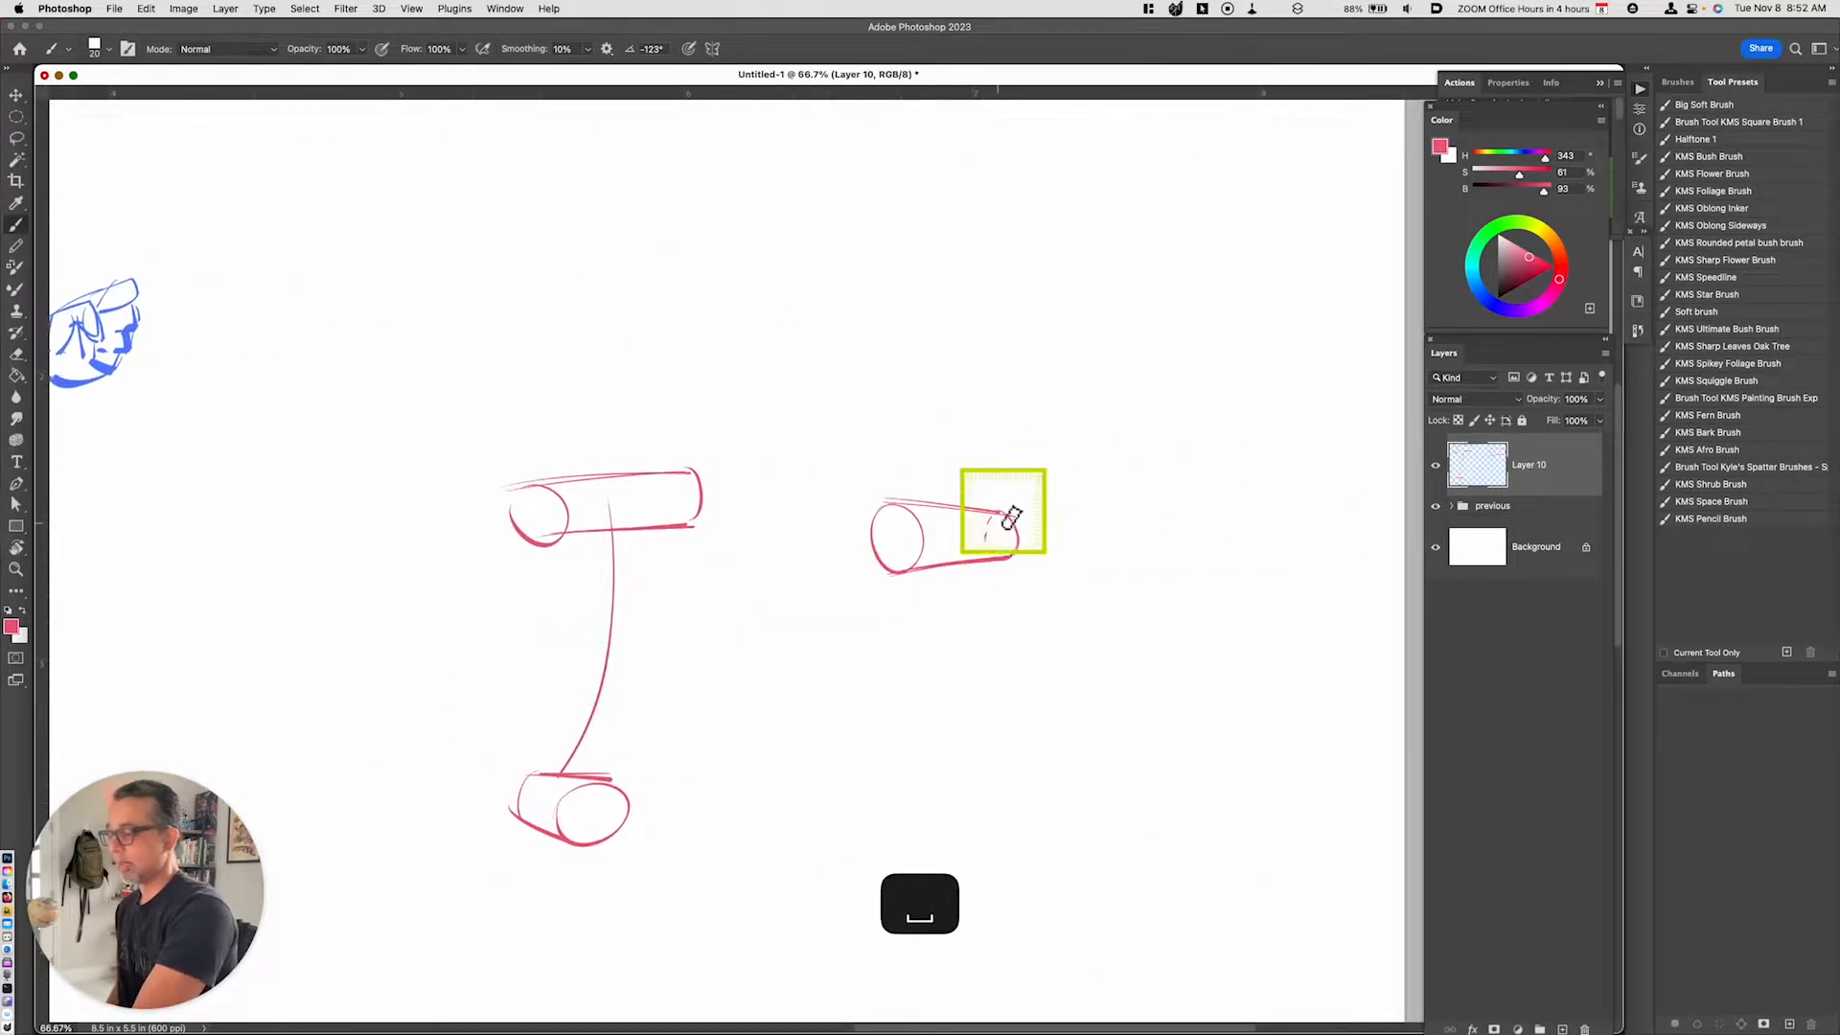
left_click_drag(924, 719, 969, 620)
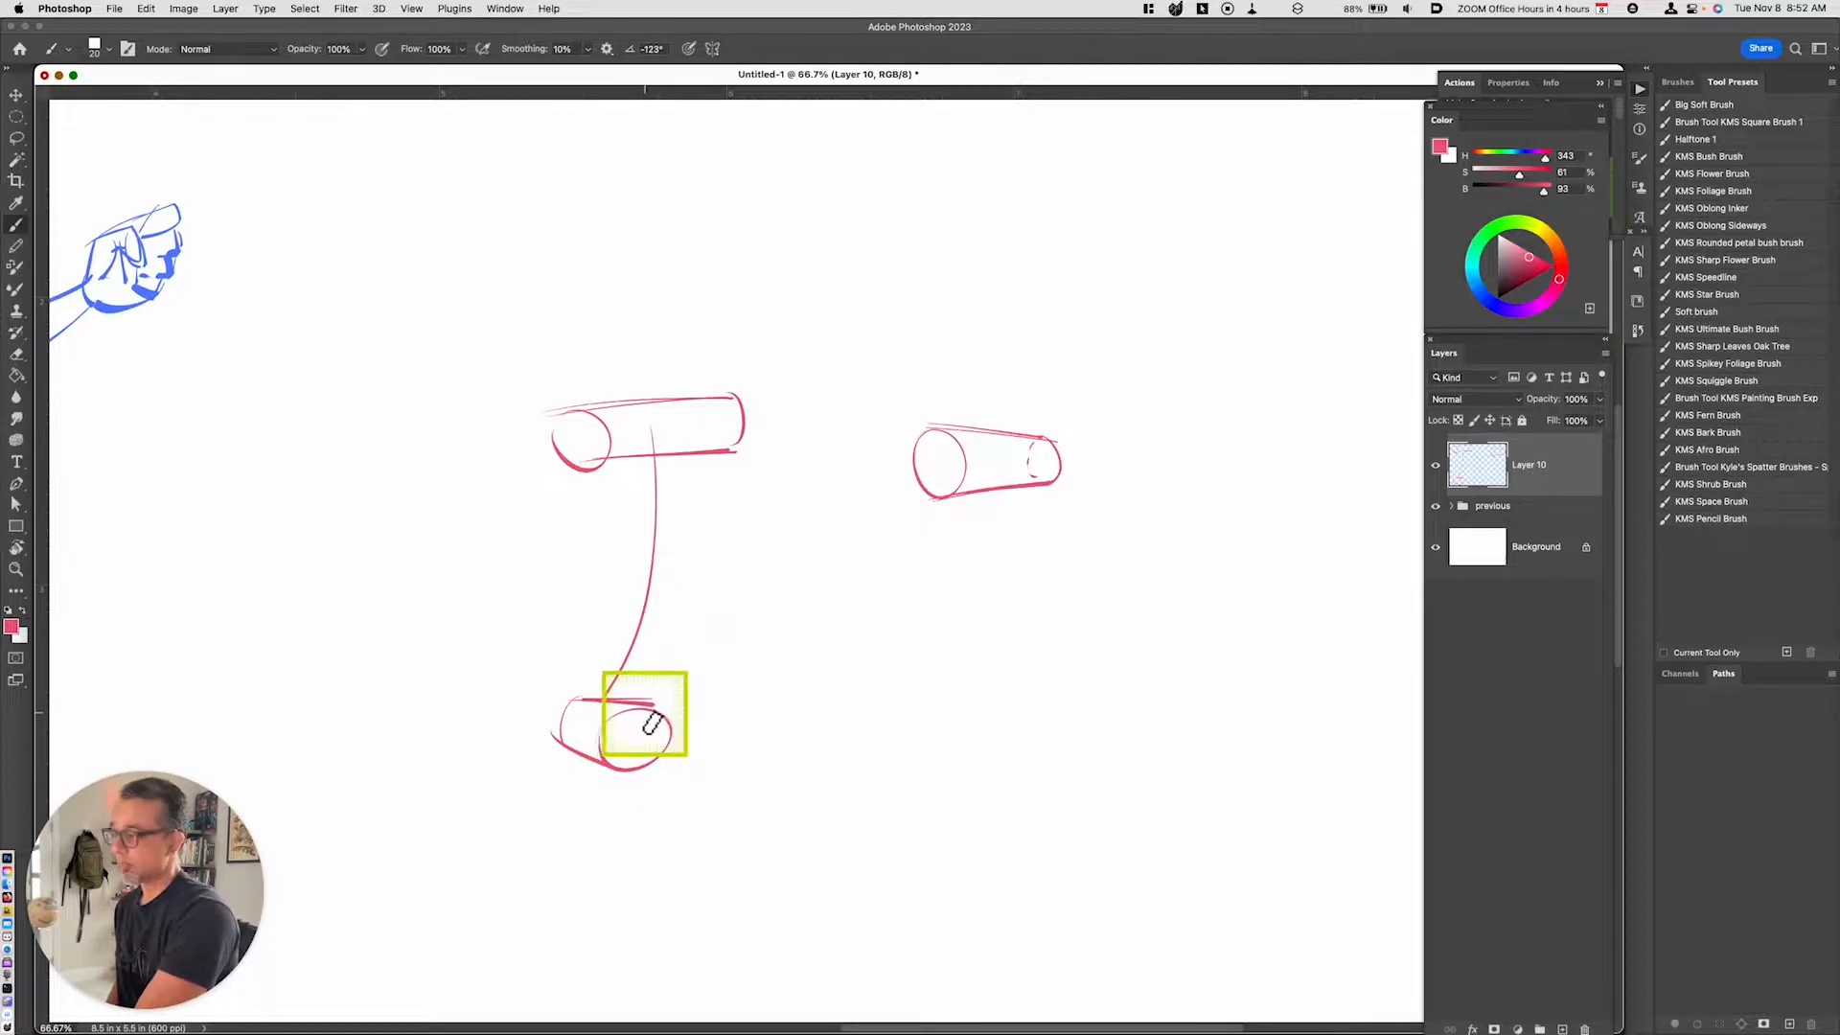
key("super+minus")
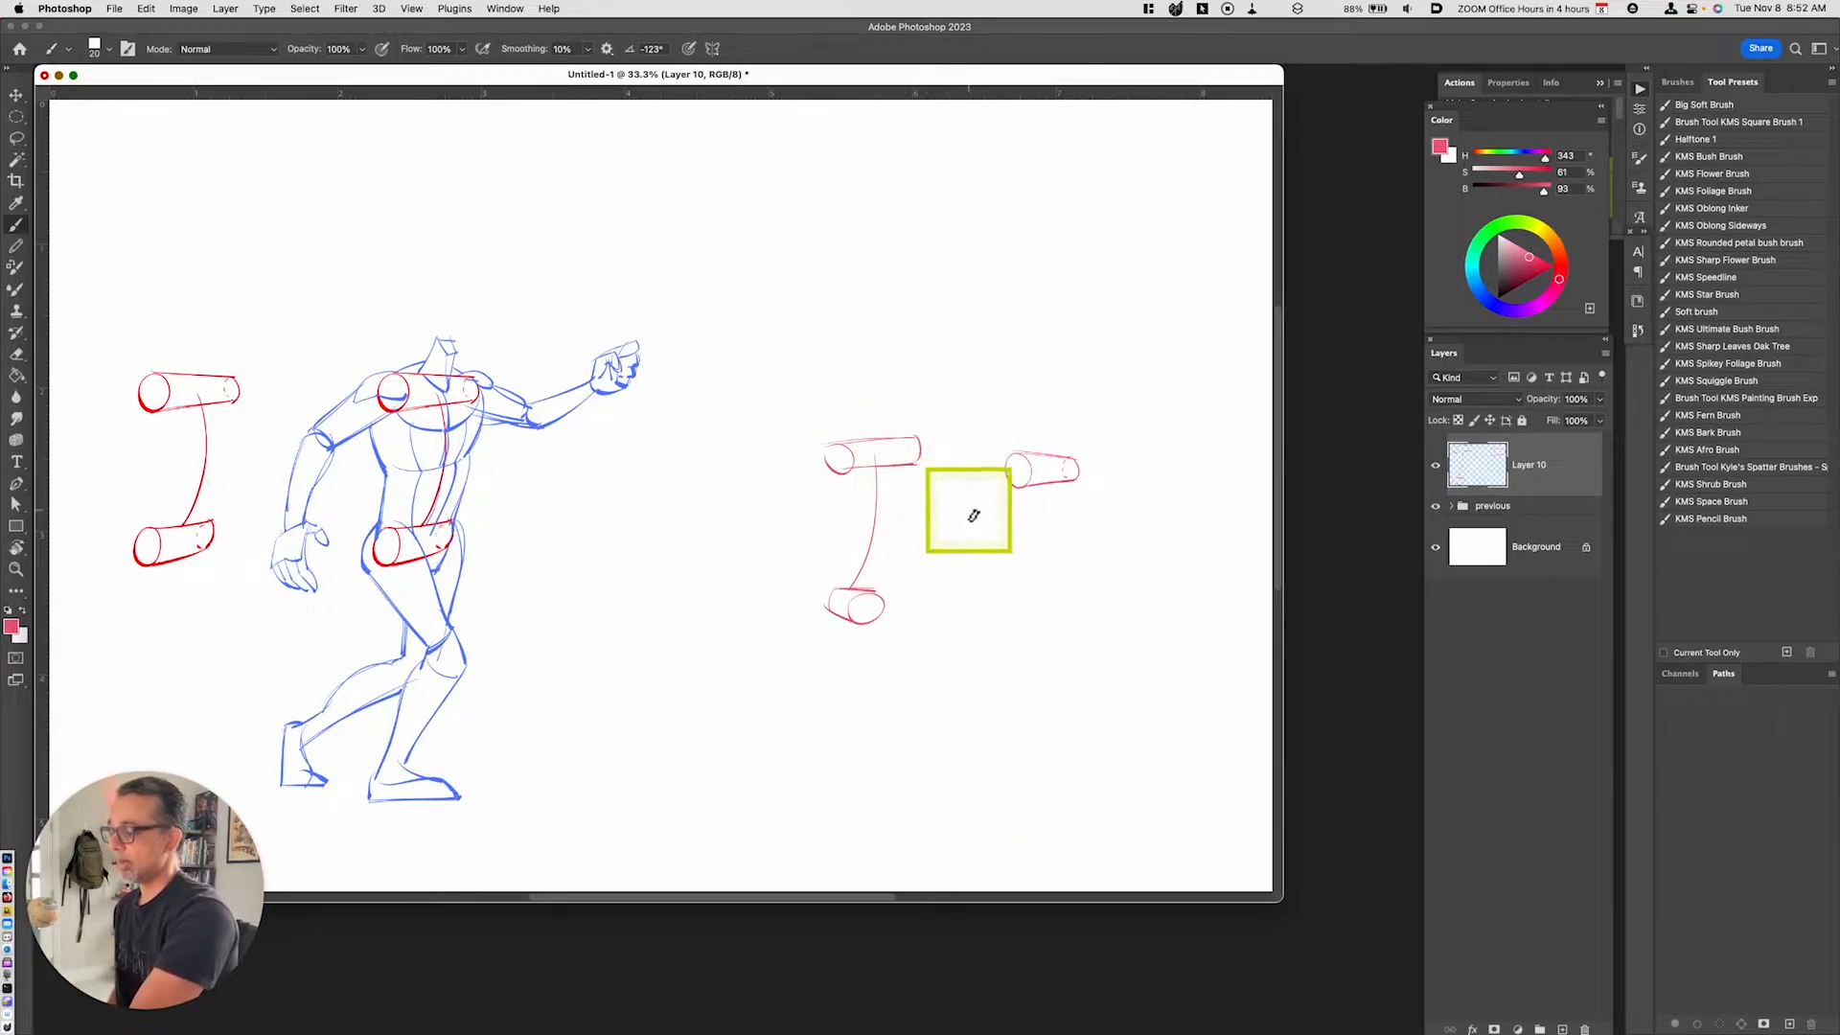
key("super+a")
key("super+x")
Draw a pink pose base beside the standing figure: shoulder cylinders meeting in a V, a curved spine and a tilted hip cylinder
key("space")
left_click_drag(929, 669, 969, 698)
key("b")
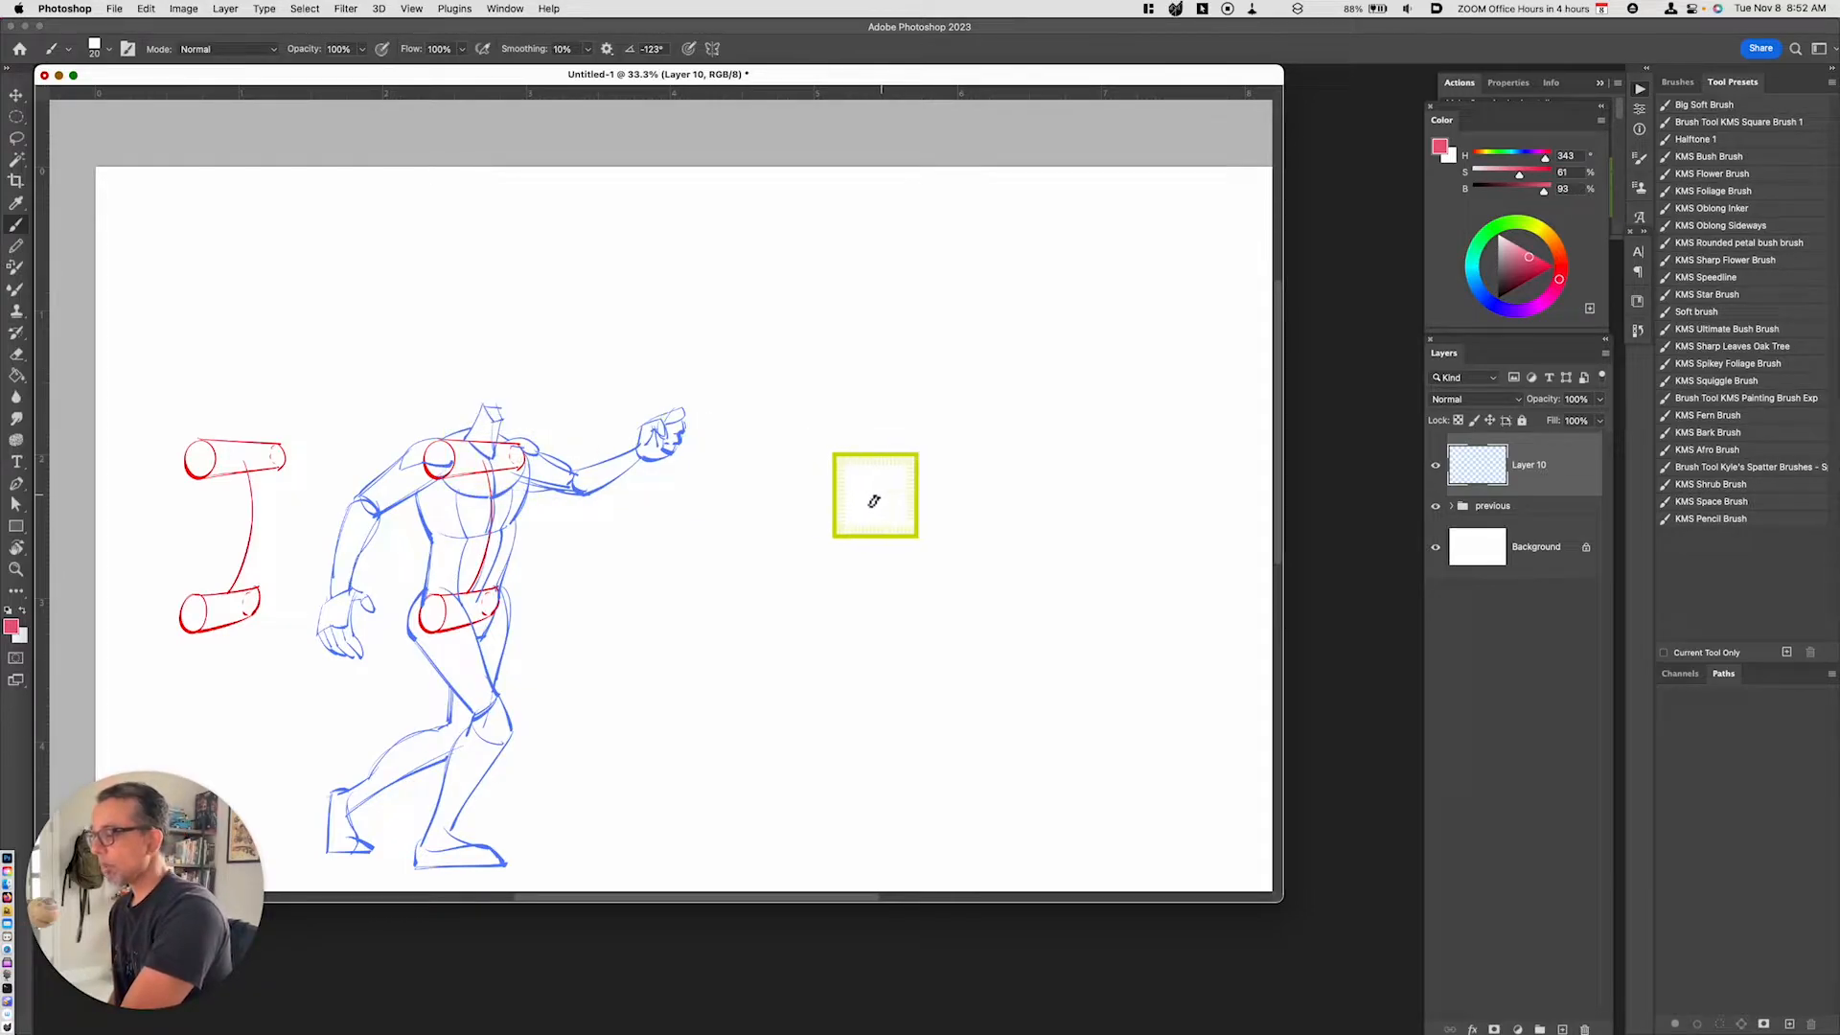
mouse_move(853, 475)
left_mouse_down()
mouse_move(888, 490)
mouse_move(857, 482)
mouse_move(913, 499)
mouse_move(906, 522)
mouse_move(863, 526)
mouse_move(928, 518)
mouse_move(959, 480)
mouse_move(956, 512)
mouse_move(907, 527)
mouse_move(958, 504)
left_mouse_up()
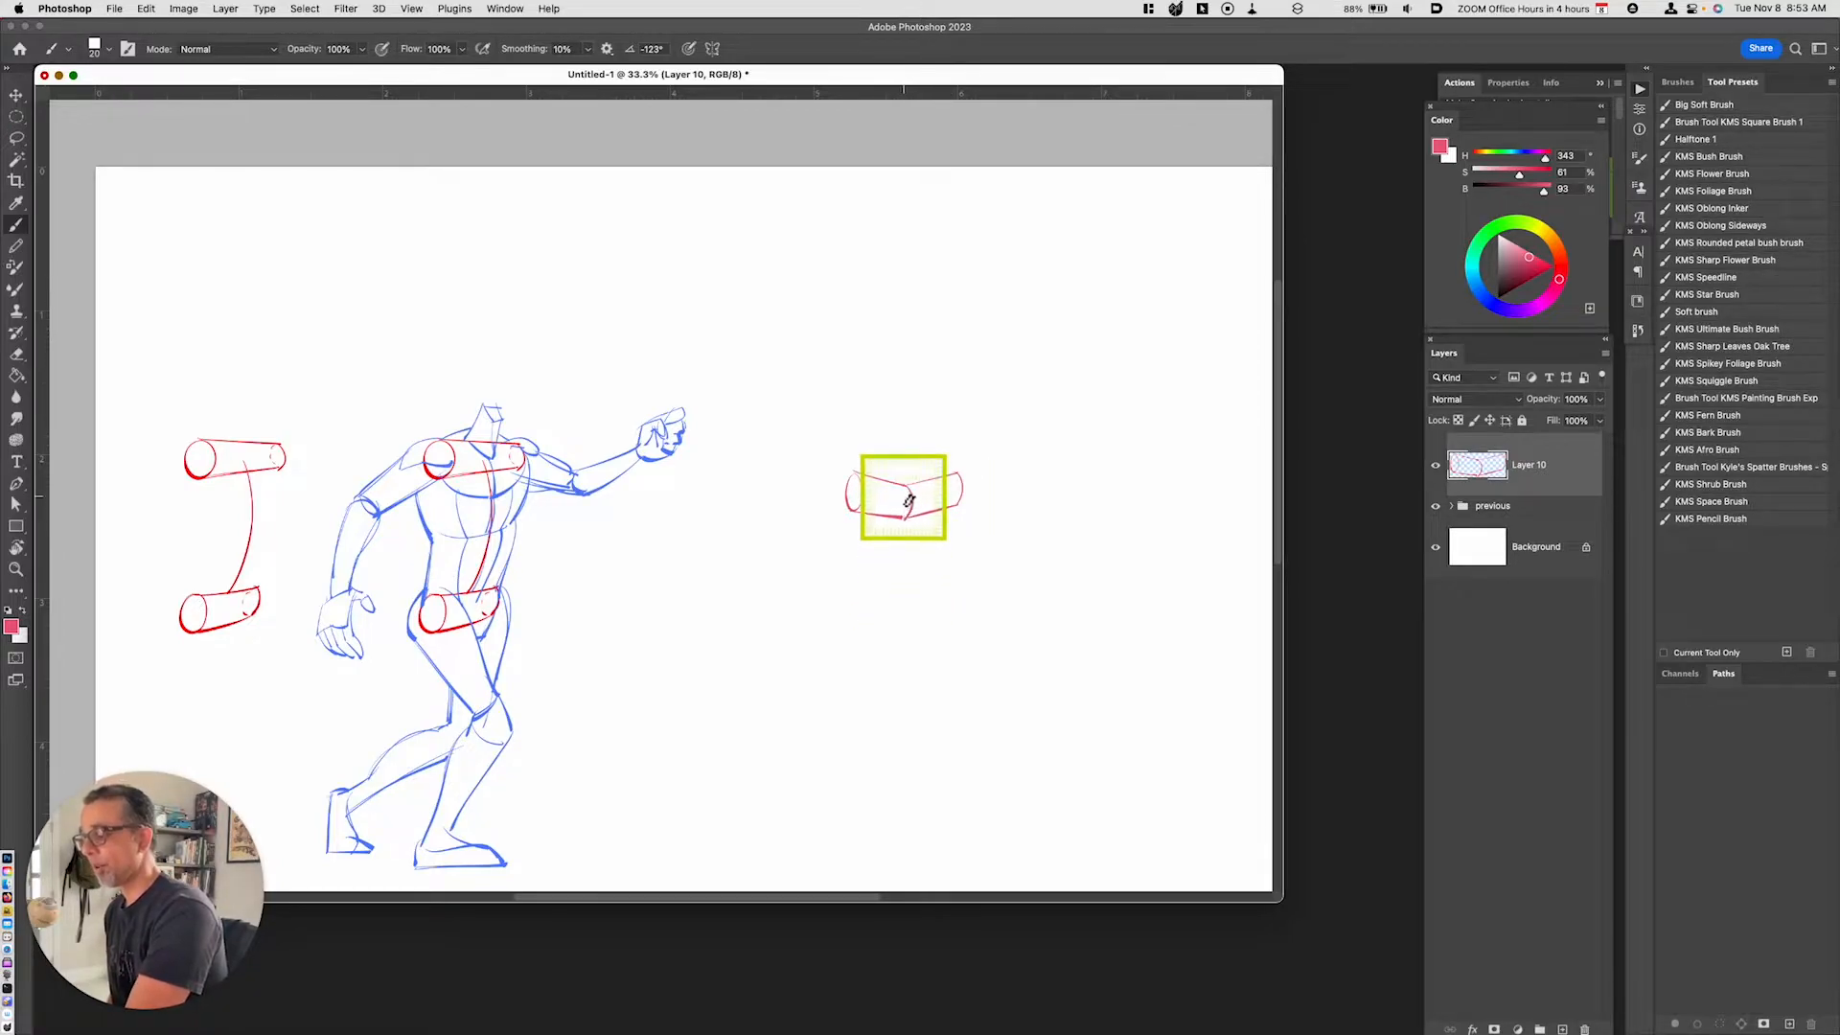
left_click_drag(909, 500, 854, 604)
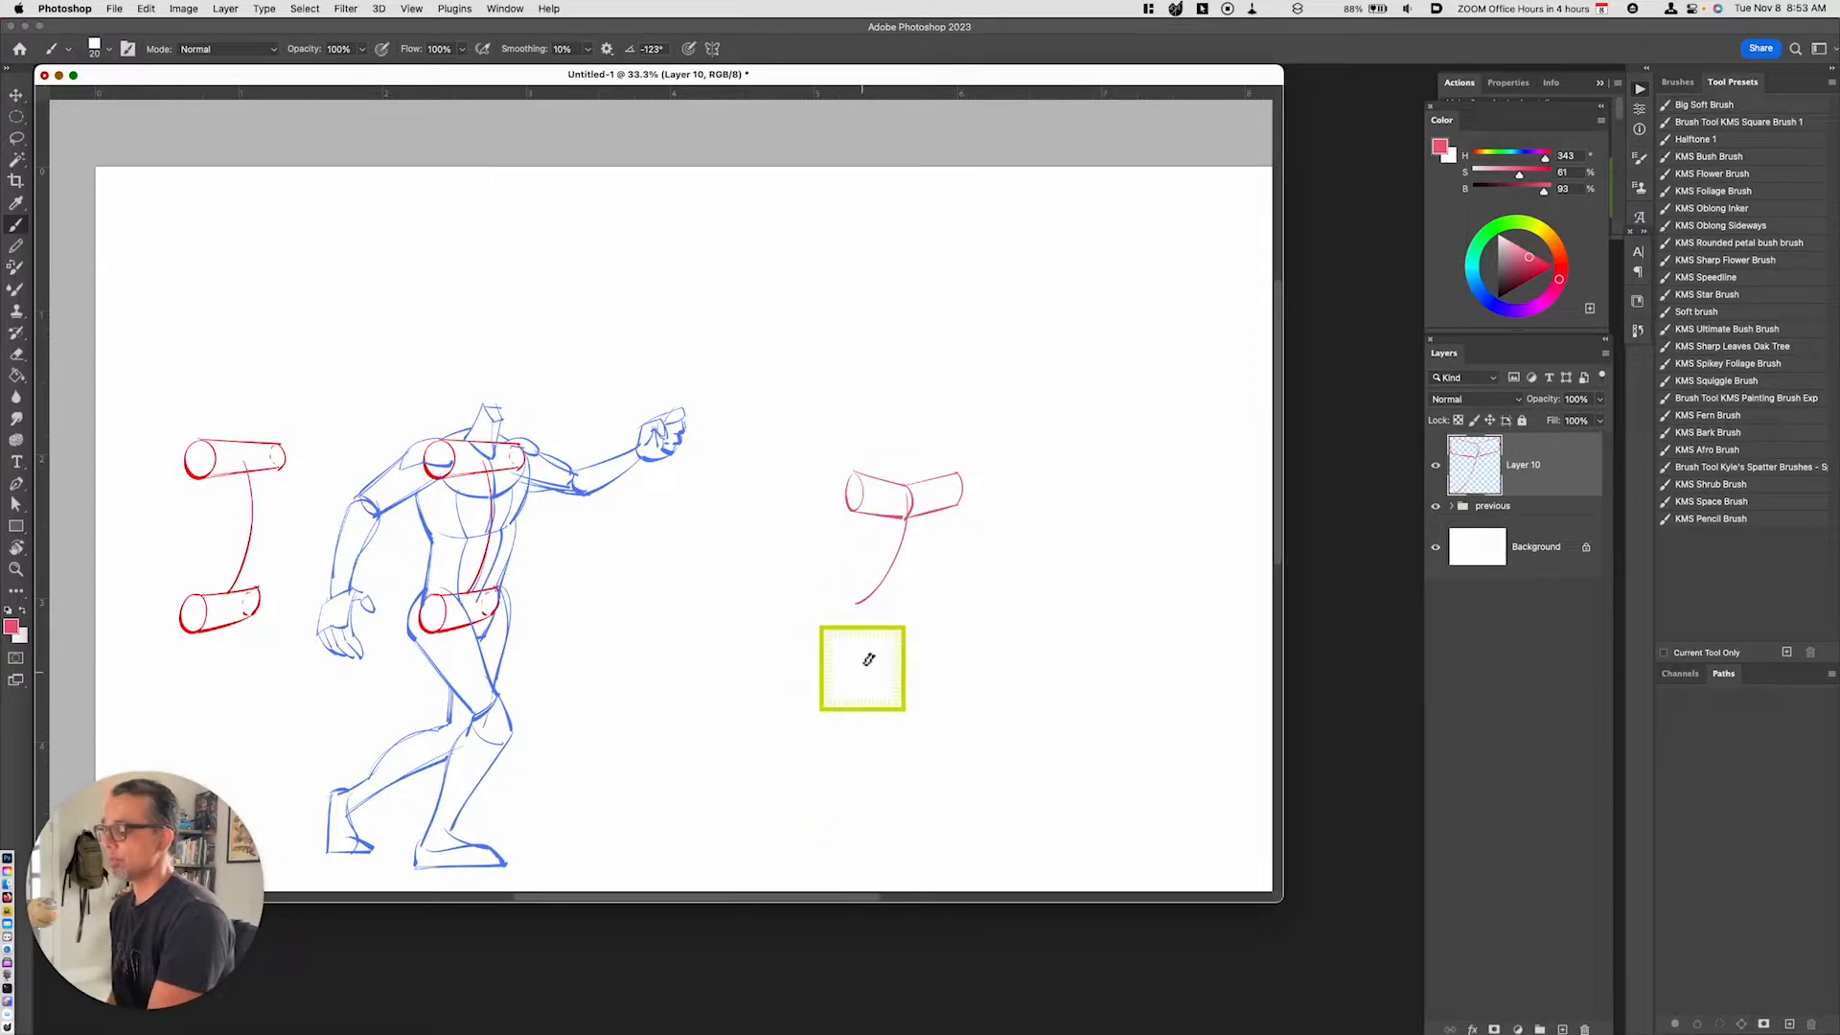
mouse_move(825, 596)
left_mouse_down()
mouse_move(801, 587)
mouse_move(875, 591)
mouse_move(856, 613)
mouse_move(819, 603)
mouse_move(865, 618)
left_mouse_up()
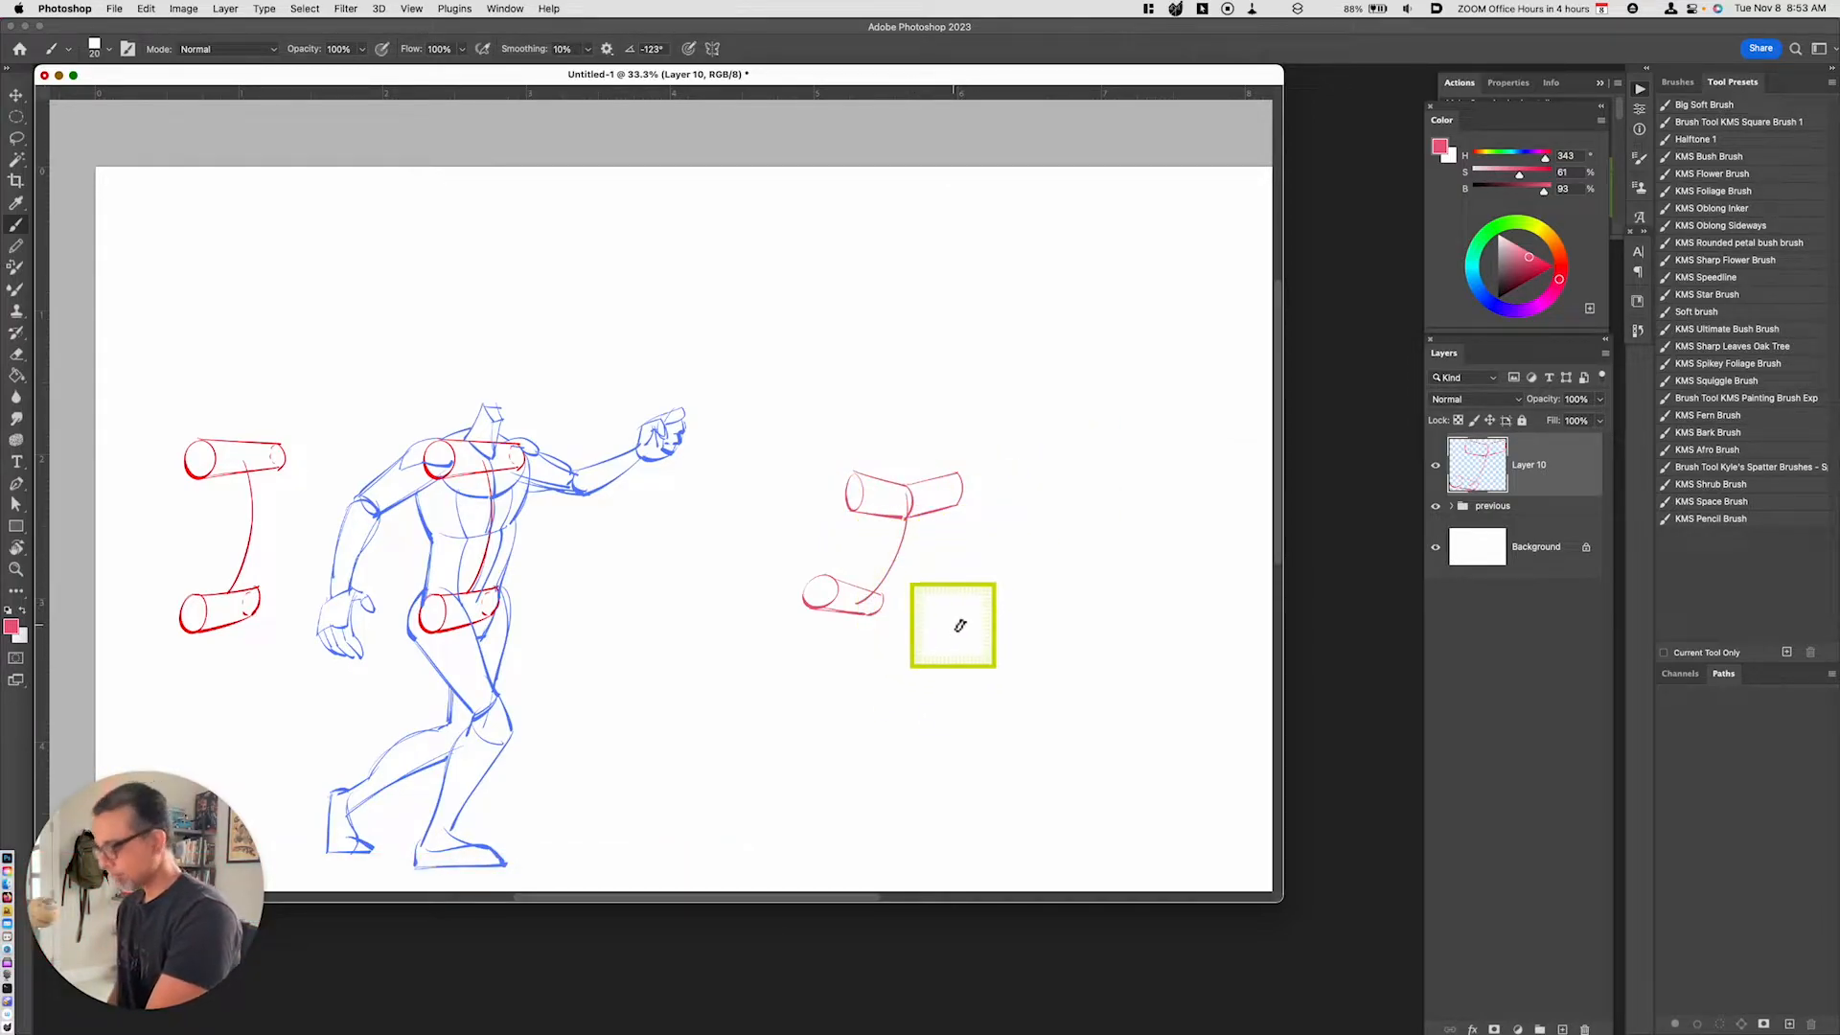
Move the pink pose base slightly closer to the standing figure
key("v")
left_click_drag(952, 644, 896, 652)
key("b")
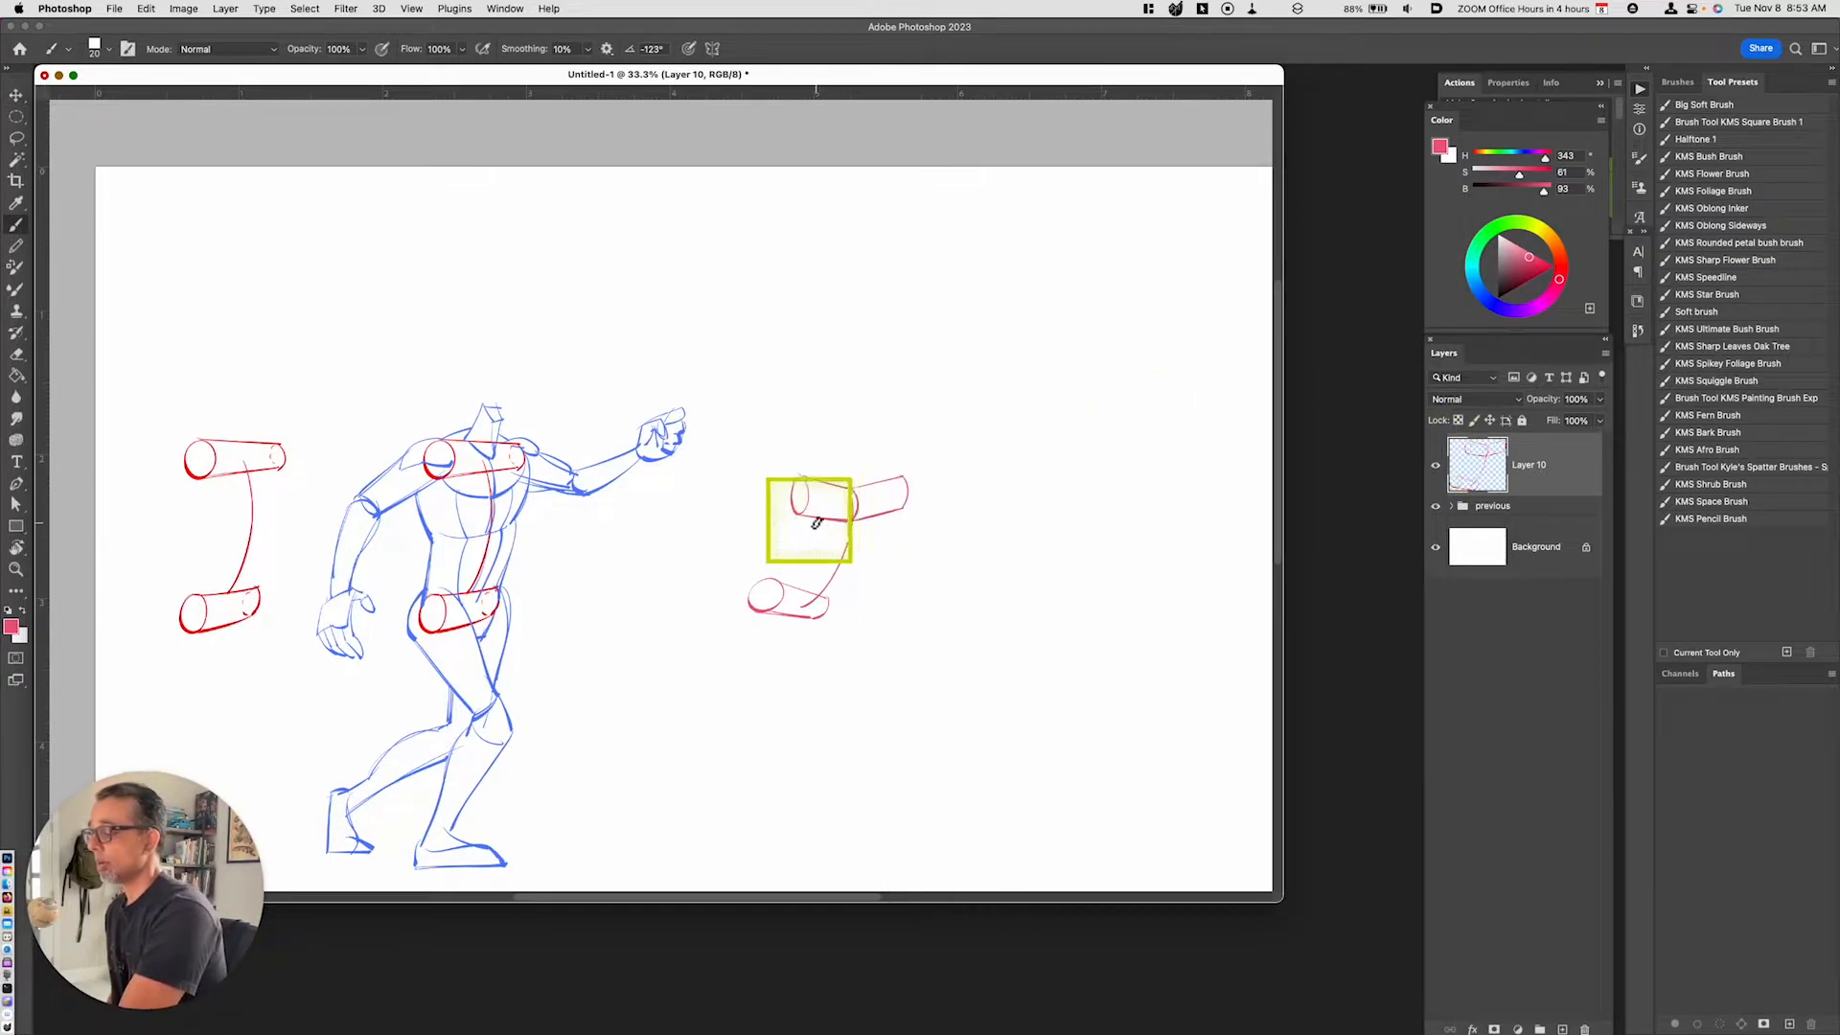
Undo the stray stroke and draw the chest and both sides of the torso over the pink base in blue (H 206, S 68, B 81)
key("super+z")
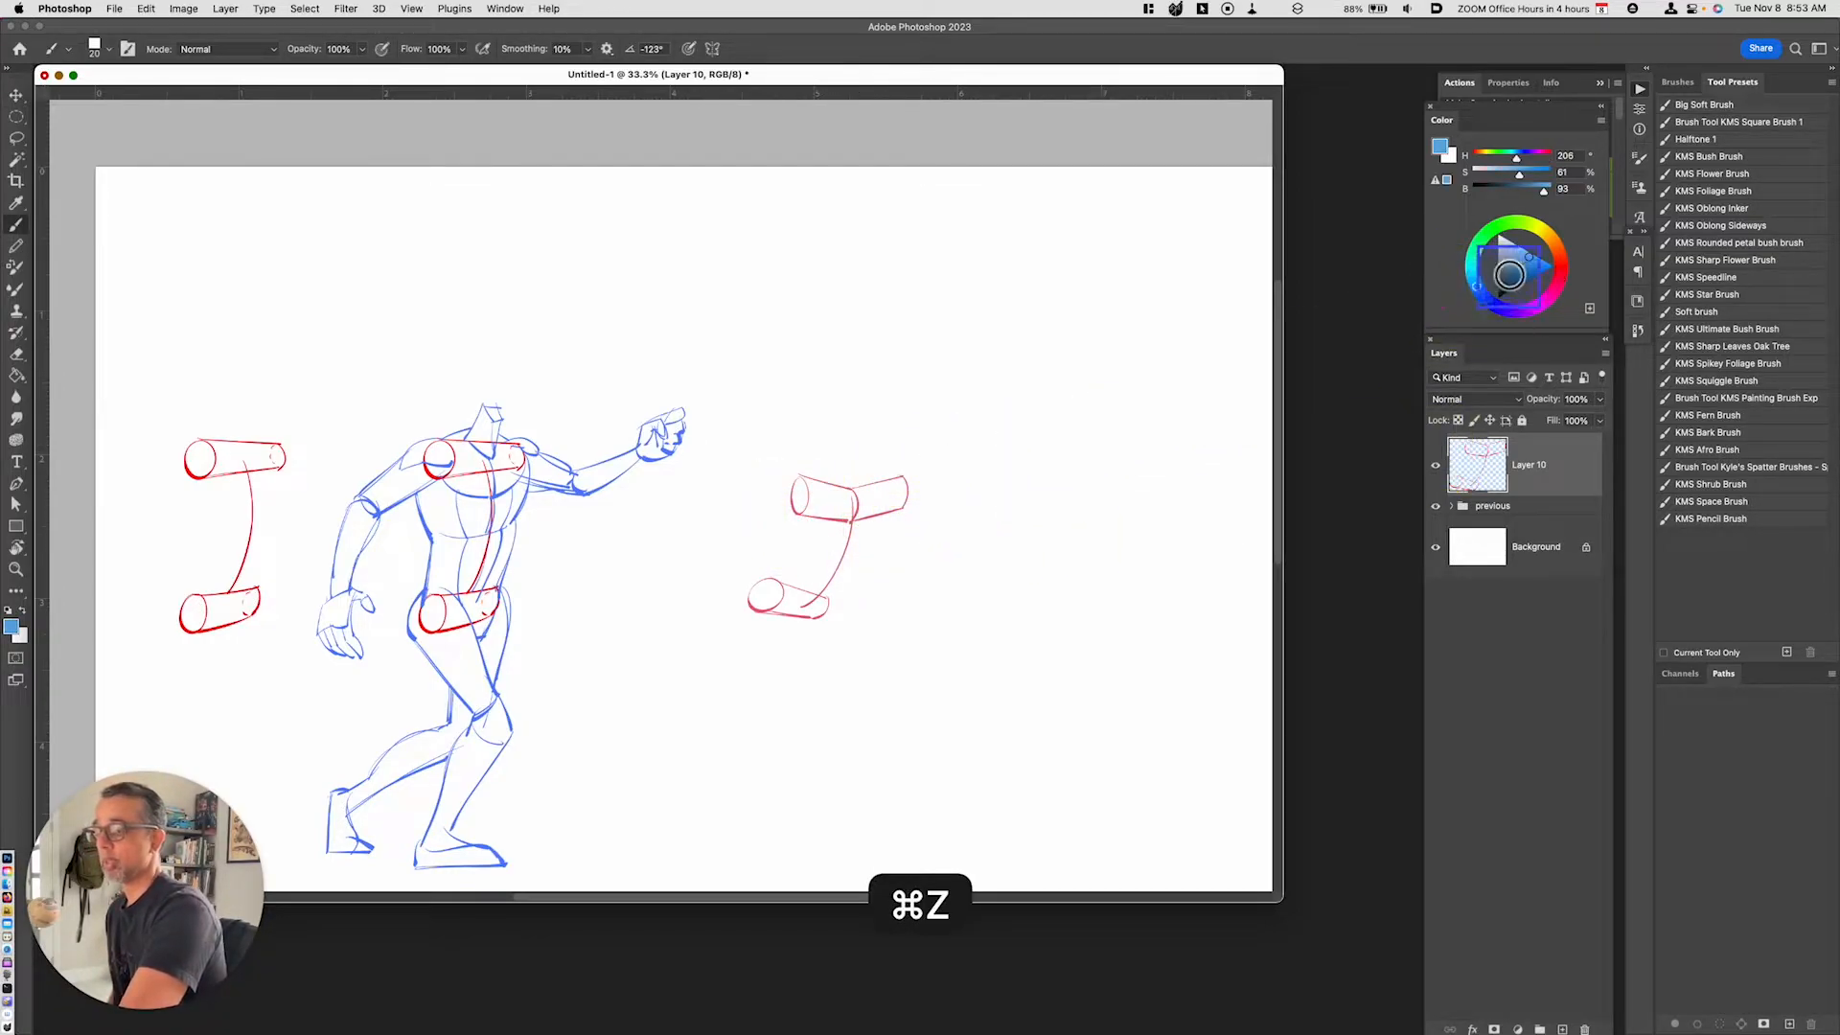
left_click(1529, 266)
mouse_move(807, 522)
left_mouse_down()
mouse_move(853, 548)
mouse_move(900, 517)
mouse_move(869, 546)
mouse_move(855, 510)
mouse_move(907, 494)
mouse_move(855, 510)
mouse_move(904, 513)
mouse_move(827, 613)
left_mouse_up()
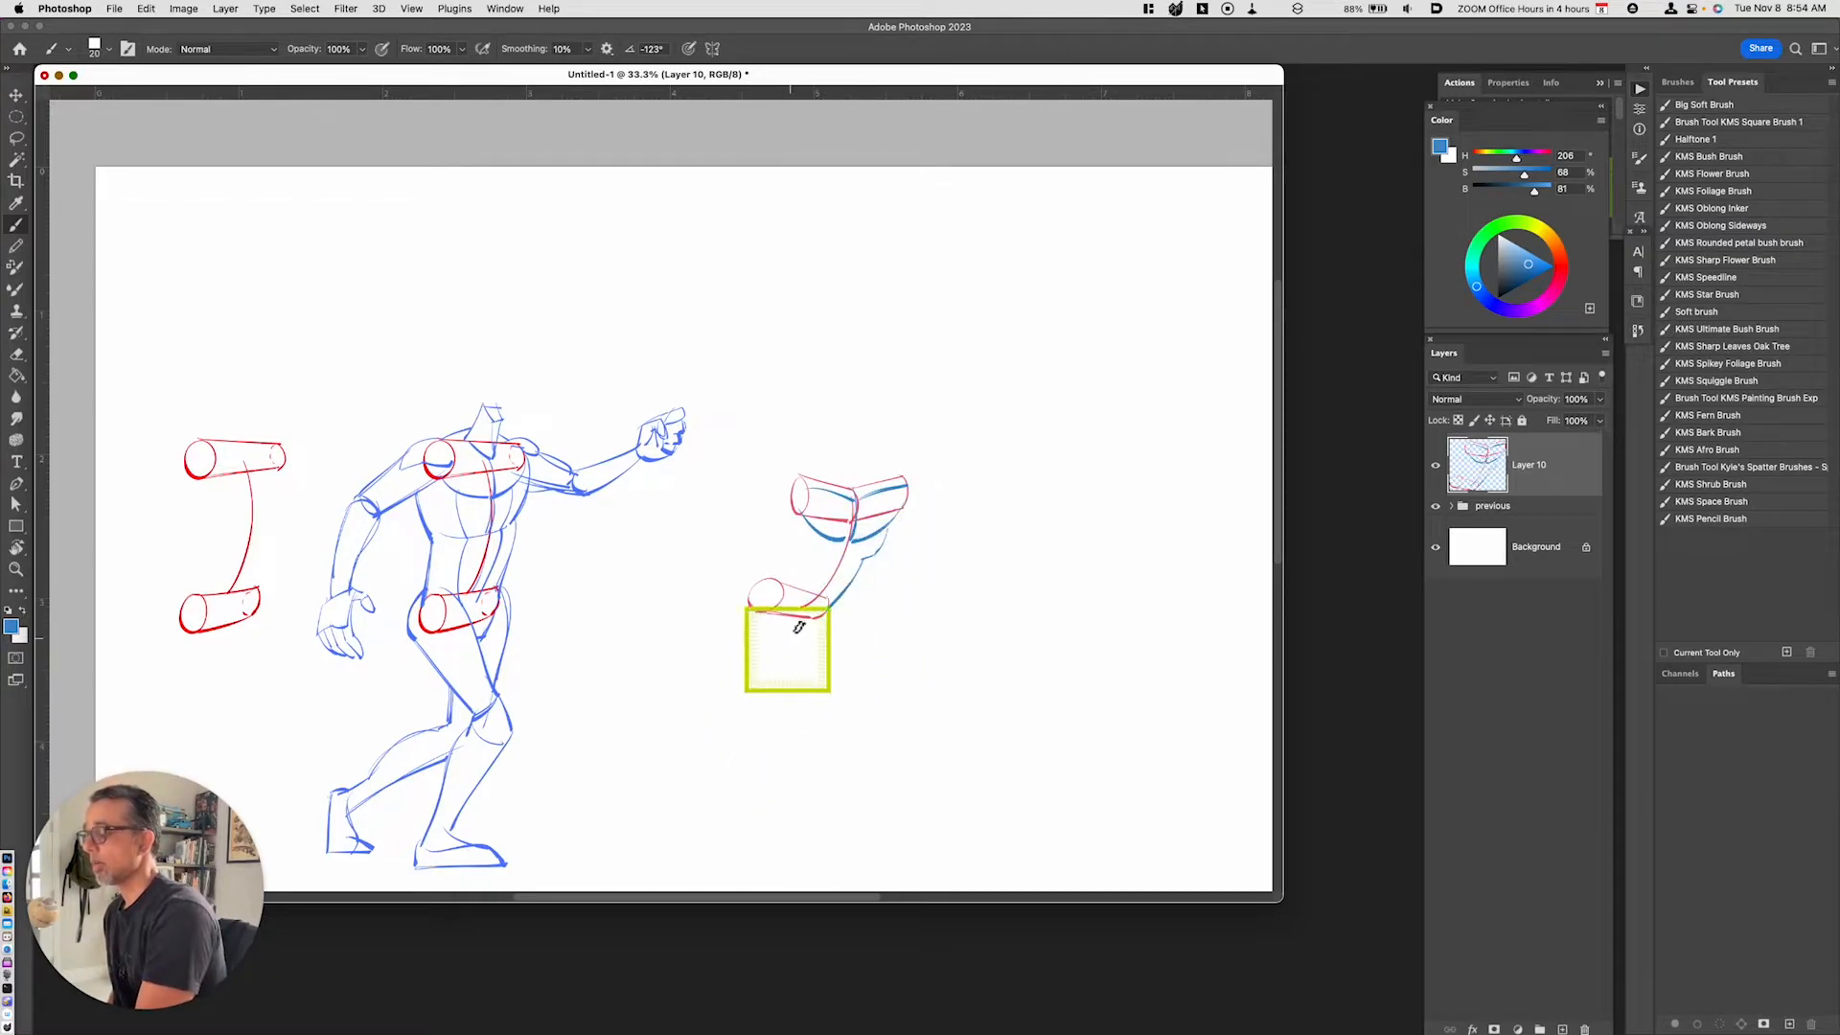
mouse_move(787, 490)
left_mouse_down()
mouse_move(787, 552)
mouse_move(747, 598)
left_mouse_up()
left_click_drag(787, 488, 784, 557)
left_click_drag(893, 517, 830, 611)
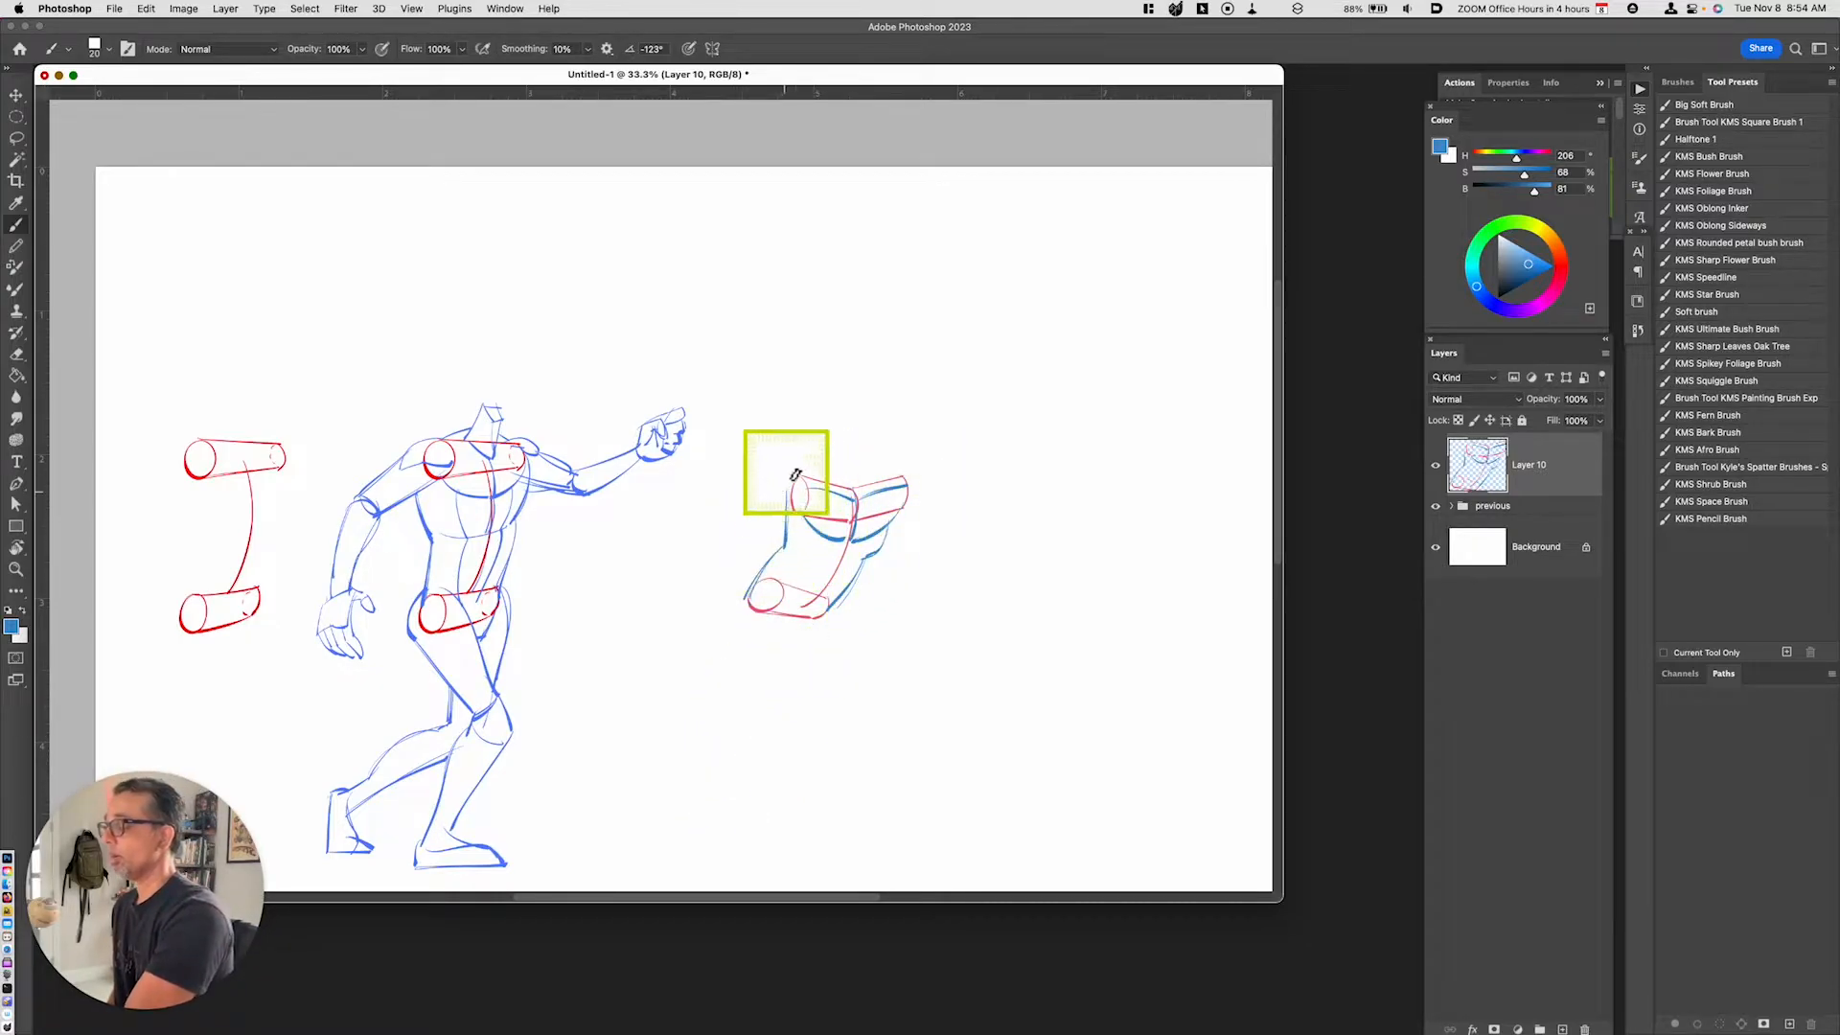
Draw the blue figure's shoulders and arms, one forearm hanging down and the other raised, and reinforce the side of the waist
mouse_move(767, 475)
left_mouse_down()
mouse_move(812, 484)
mouse_move(715, 505)
mouse_move(785, 522)
mouse_move(723, 509)
mouse_move(787, 497)
left_mouse_up()
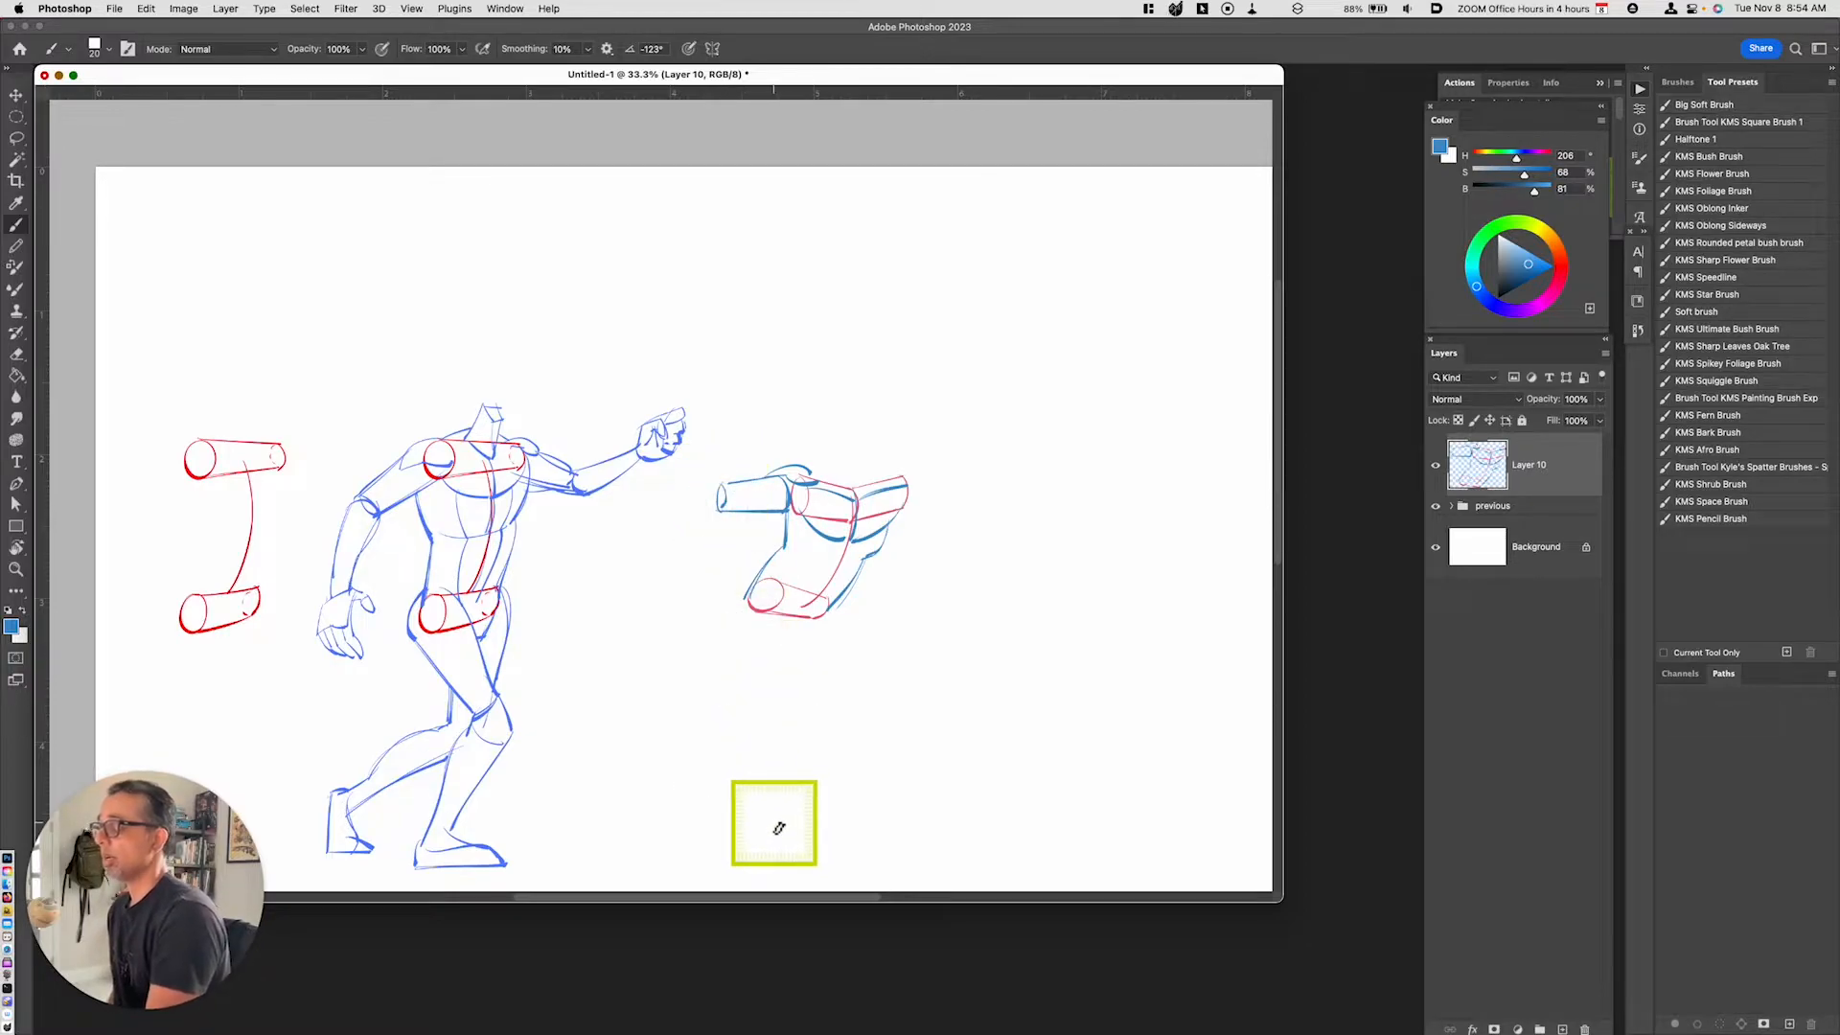
mouse_move(678, 574)
left_mouse_down()
mouse_move(733, 513)
mouse_move(690, 577)
left_mouse_up()
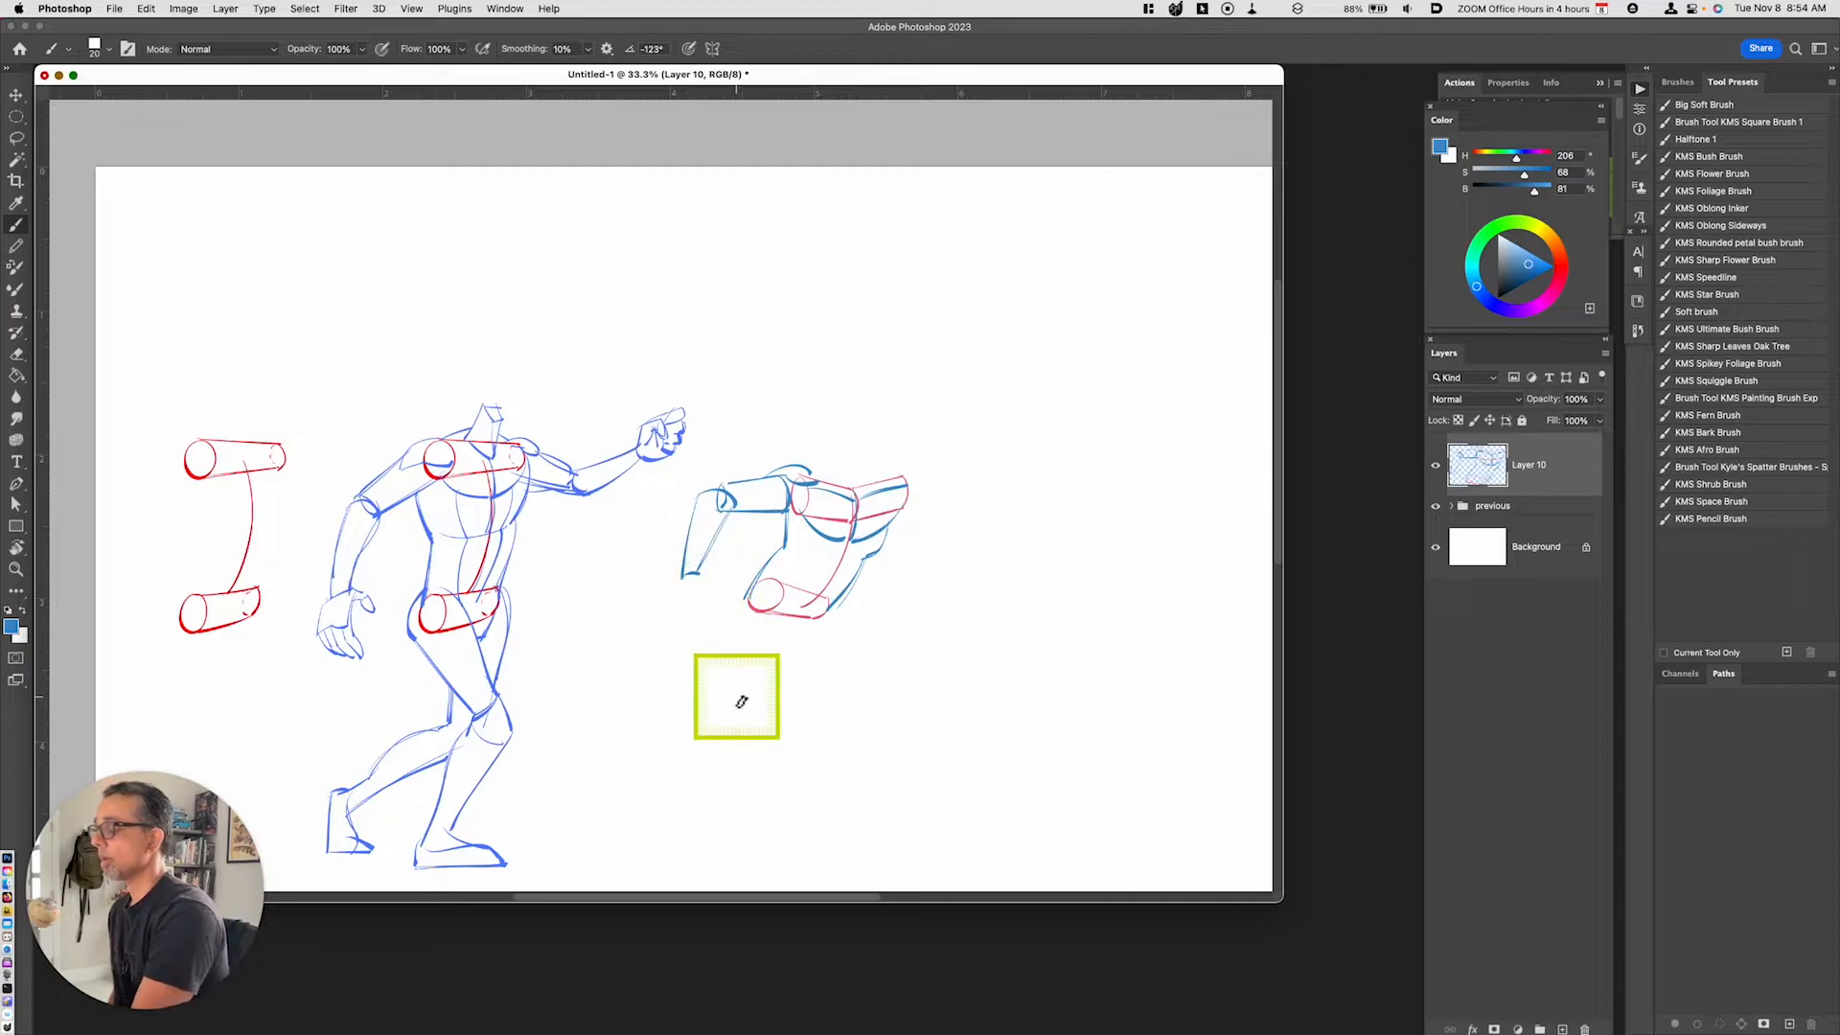
mouse_move(889, 487)
left_mouse_down()
mouse_move(983, 479)
mouse_move(964, 503)
mouse_move(904, 501)
left_mouse_up()
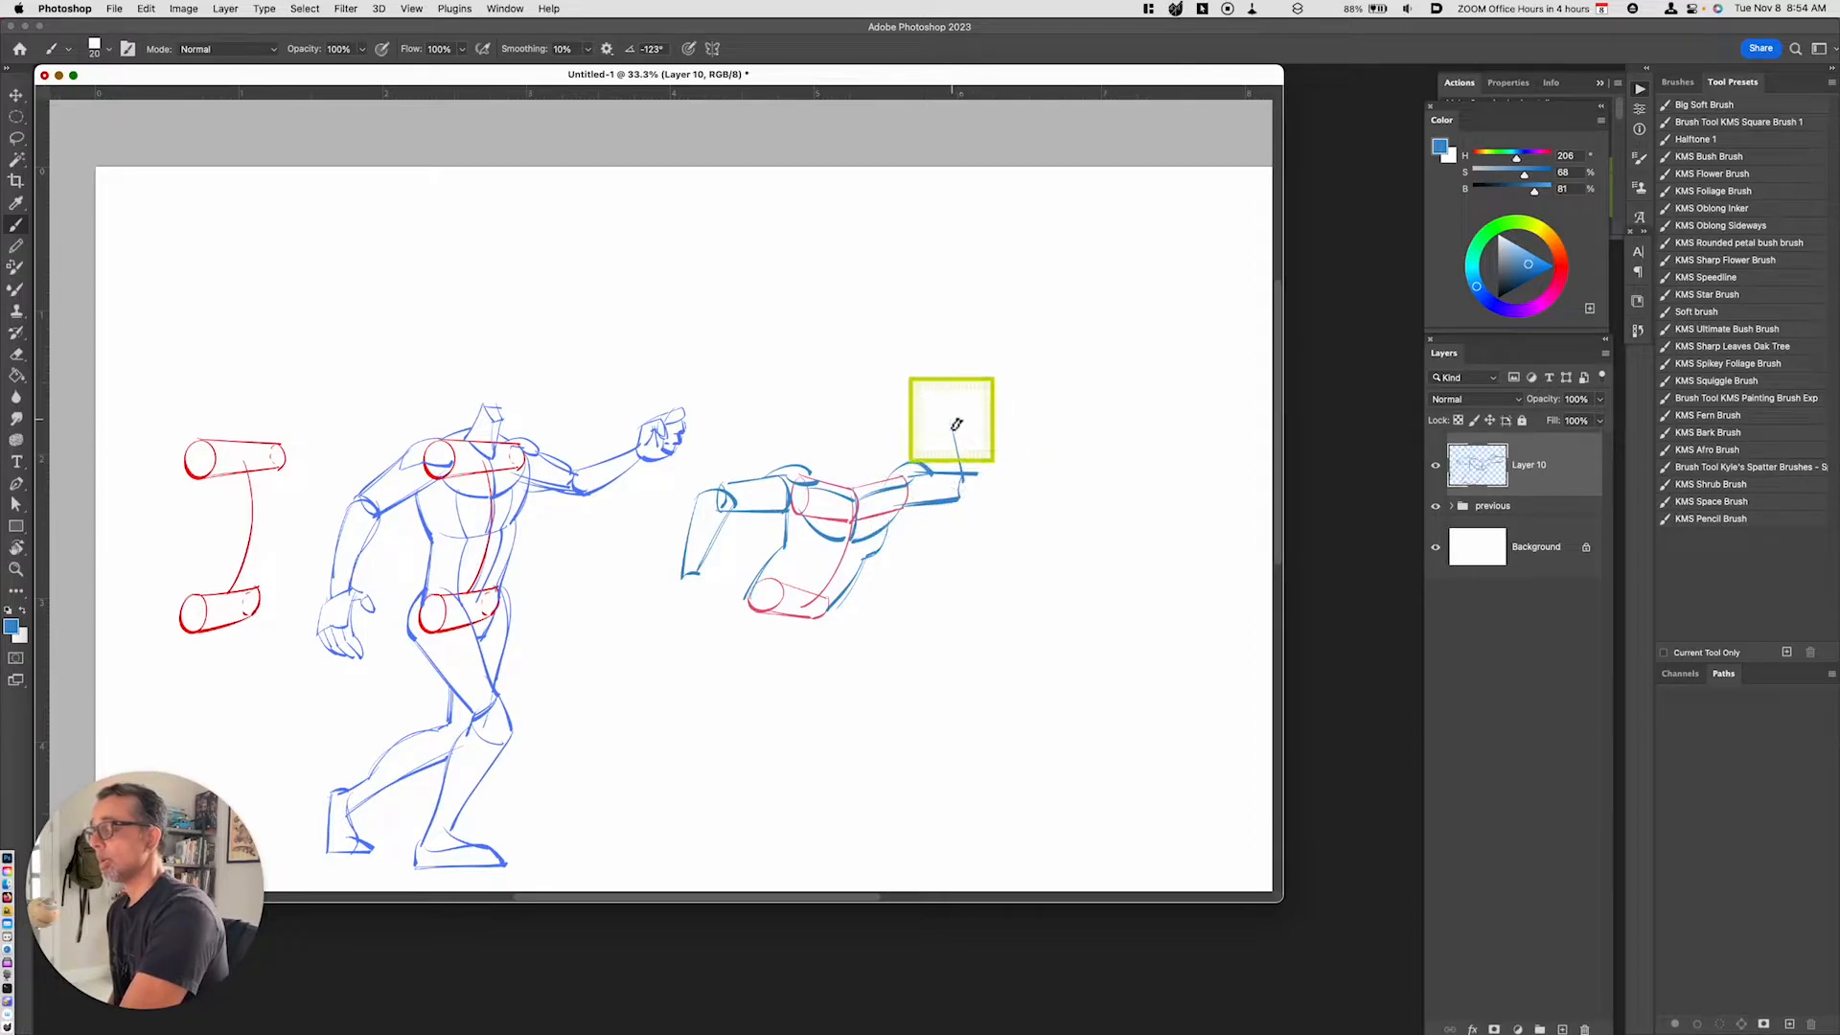
mouse_move(963, 412)
left_mouse_down()
mouse_move(986, 465)
mouse_move(965, 480)
left_mouse_up()
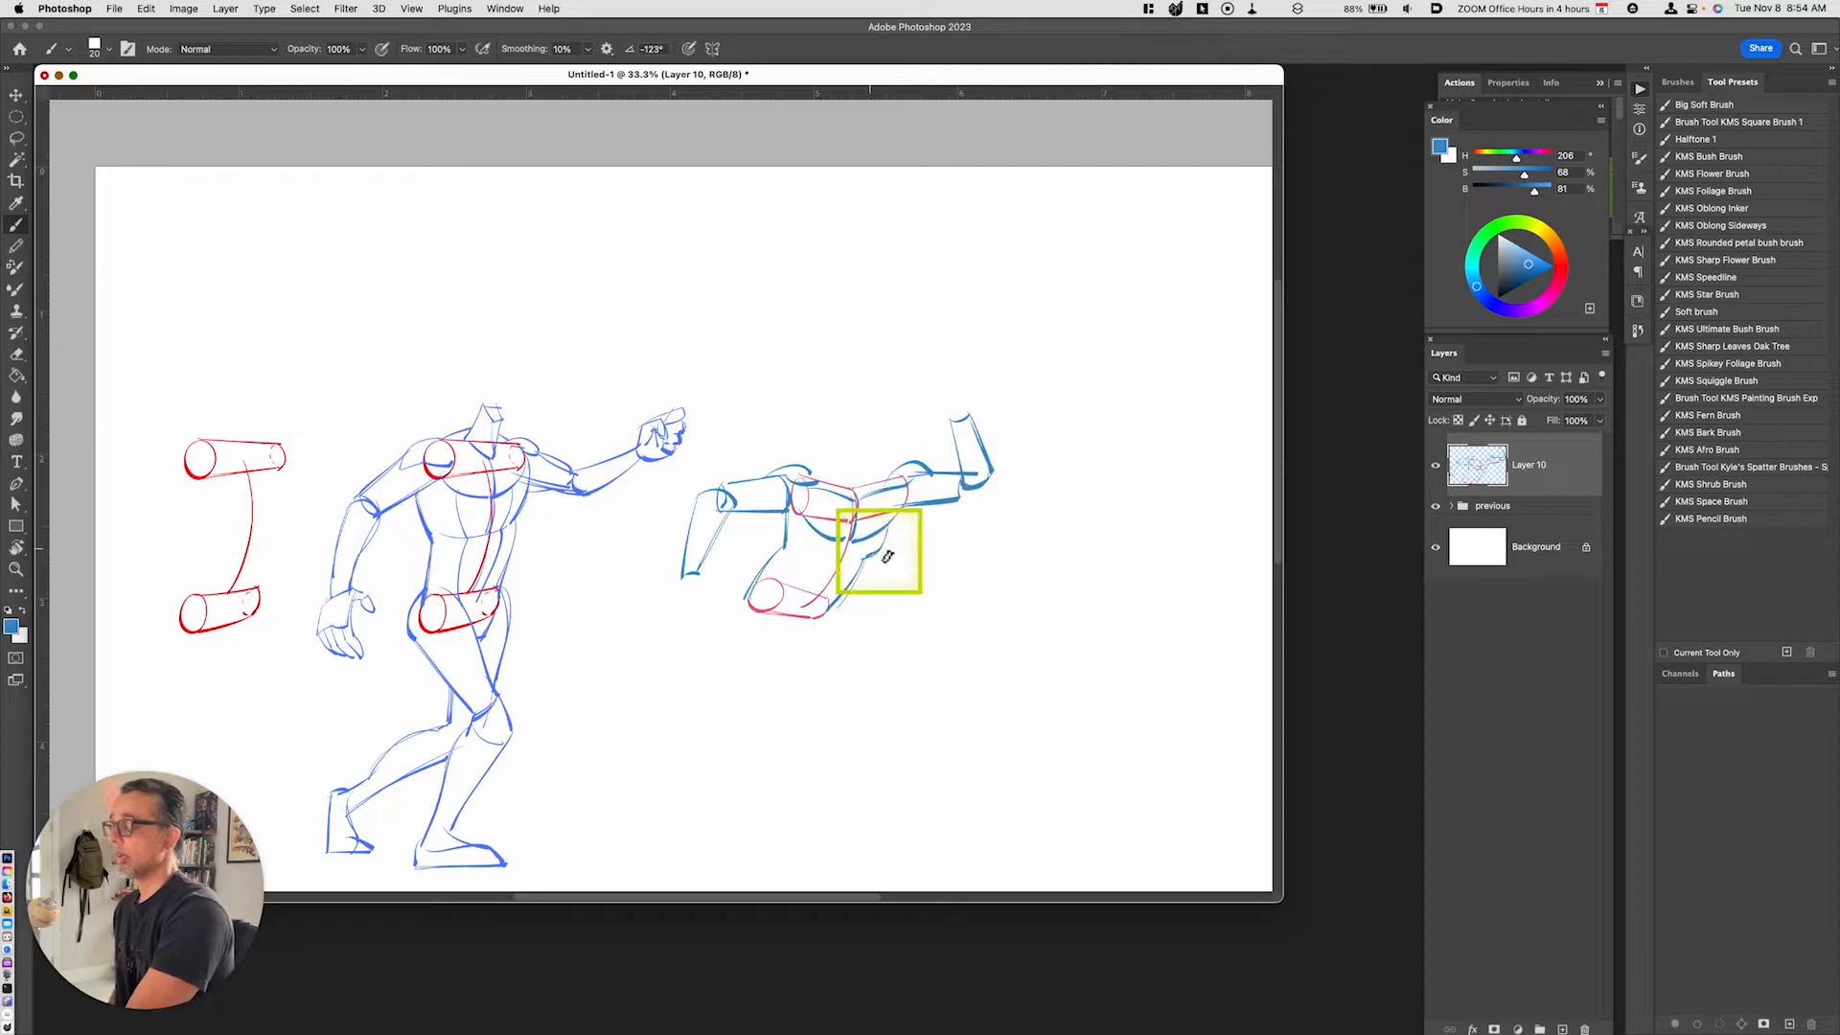
left_click_drag(869, 561, 832, 607)
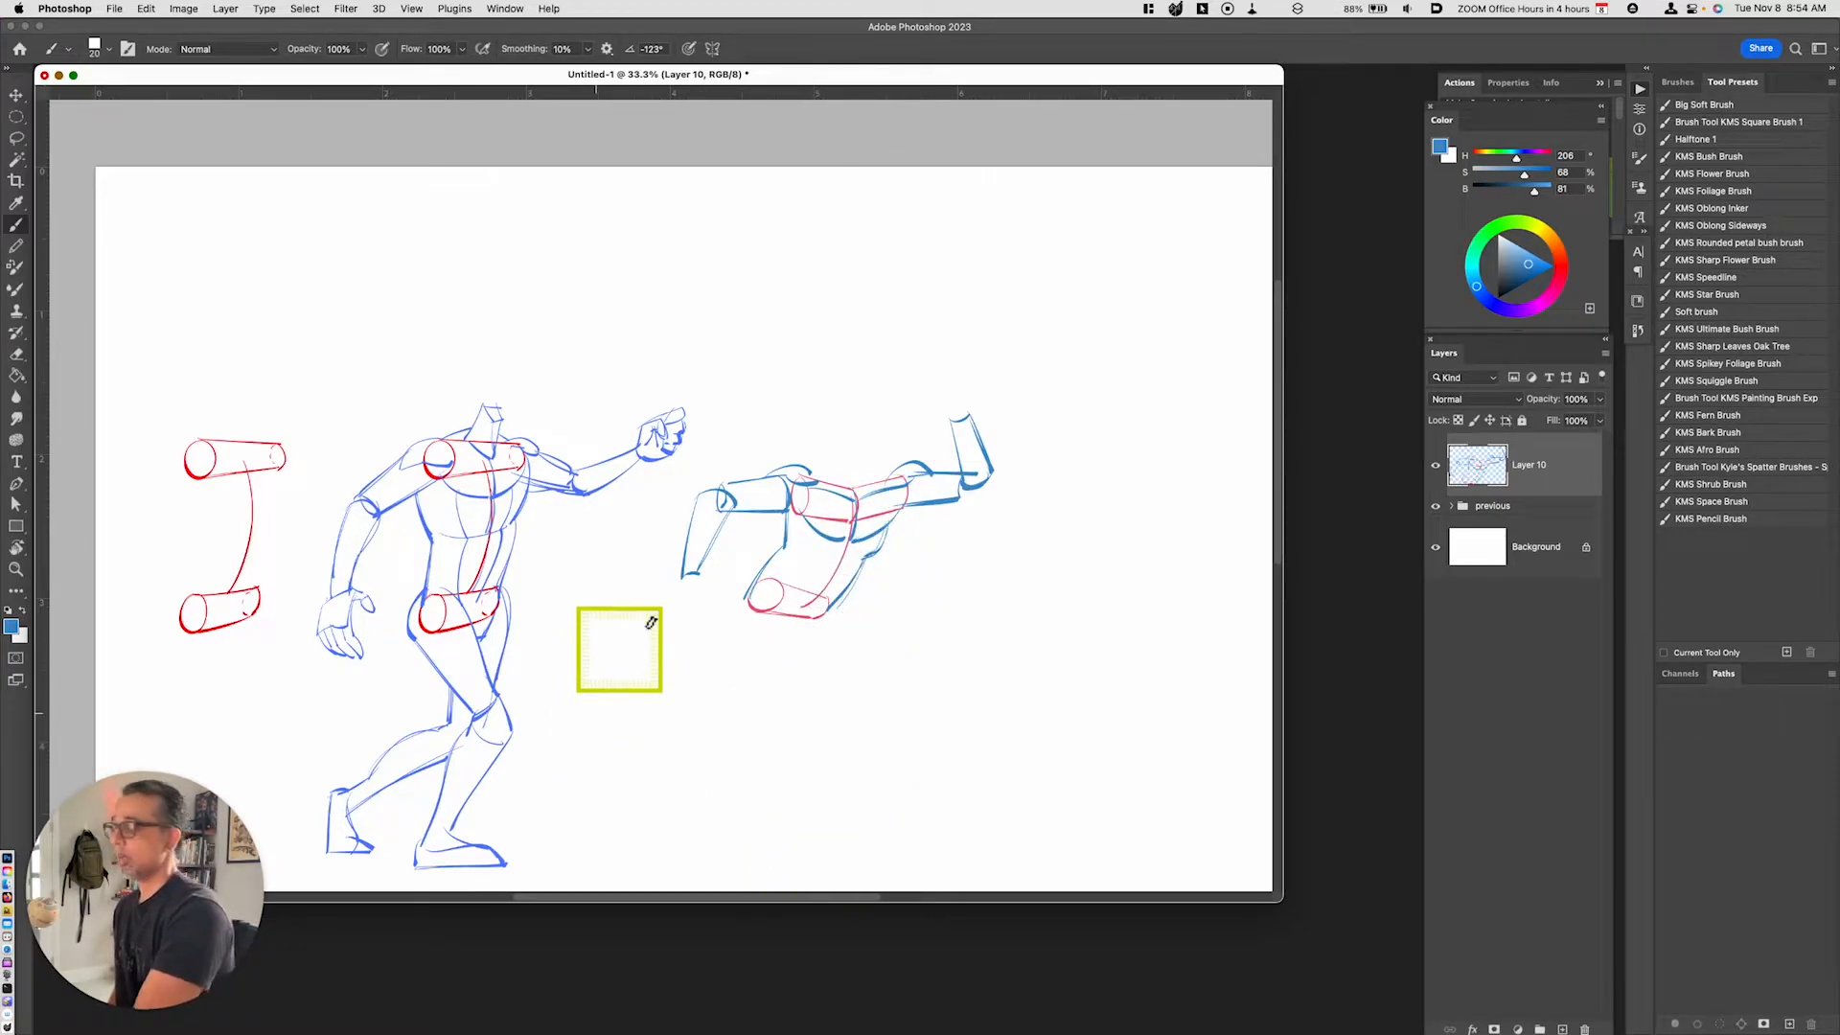
Draw a second pose base in blue below the first: bent shoulder cylinders, a spine sweeping diagonally down and a small hip cylinder
key("space")
left_click_drag(1006, 648, 918, 677)
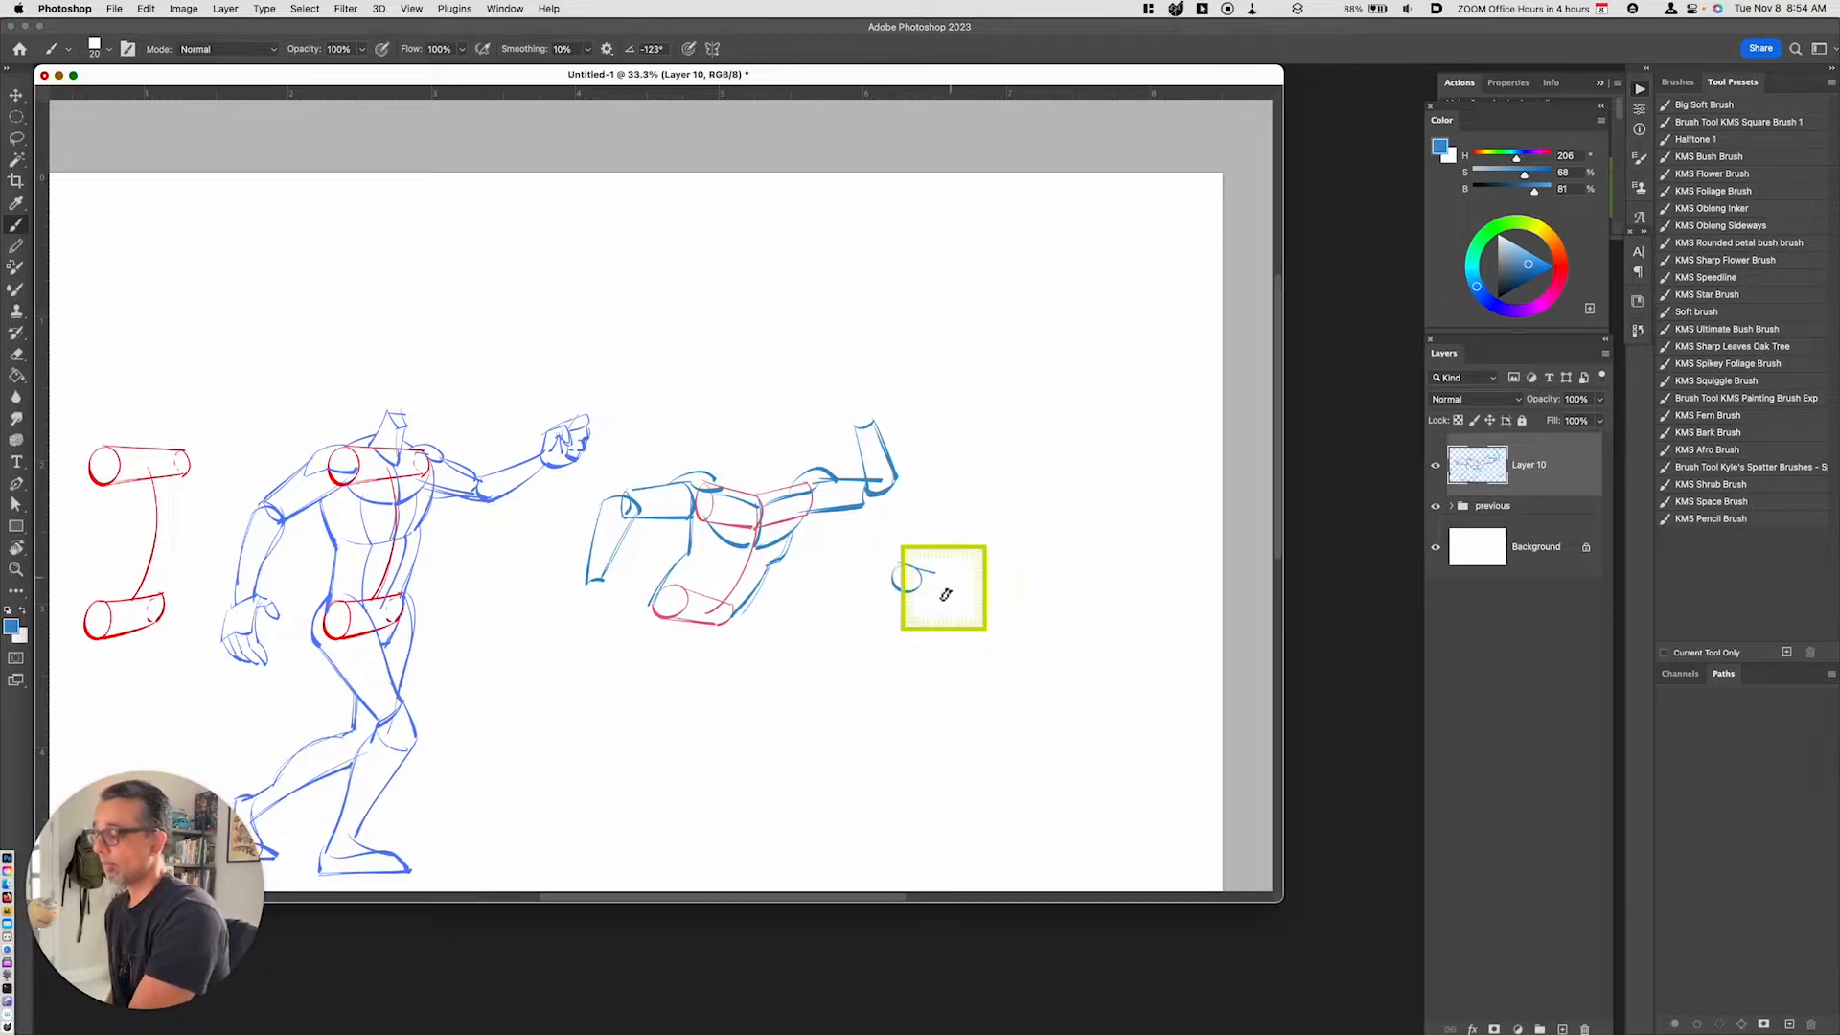
key("super+z")
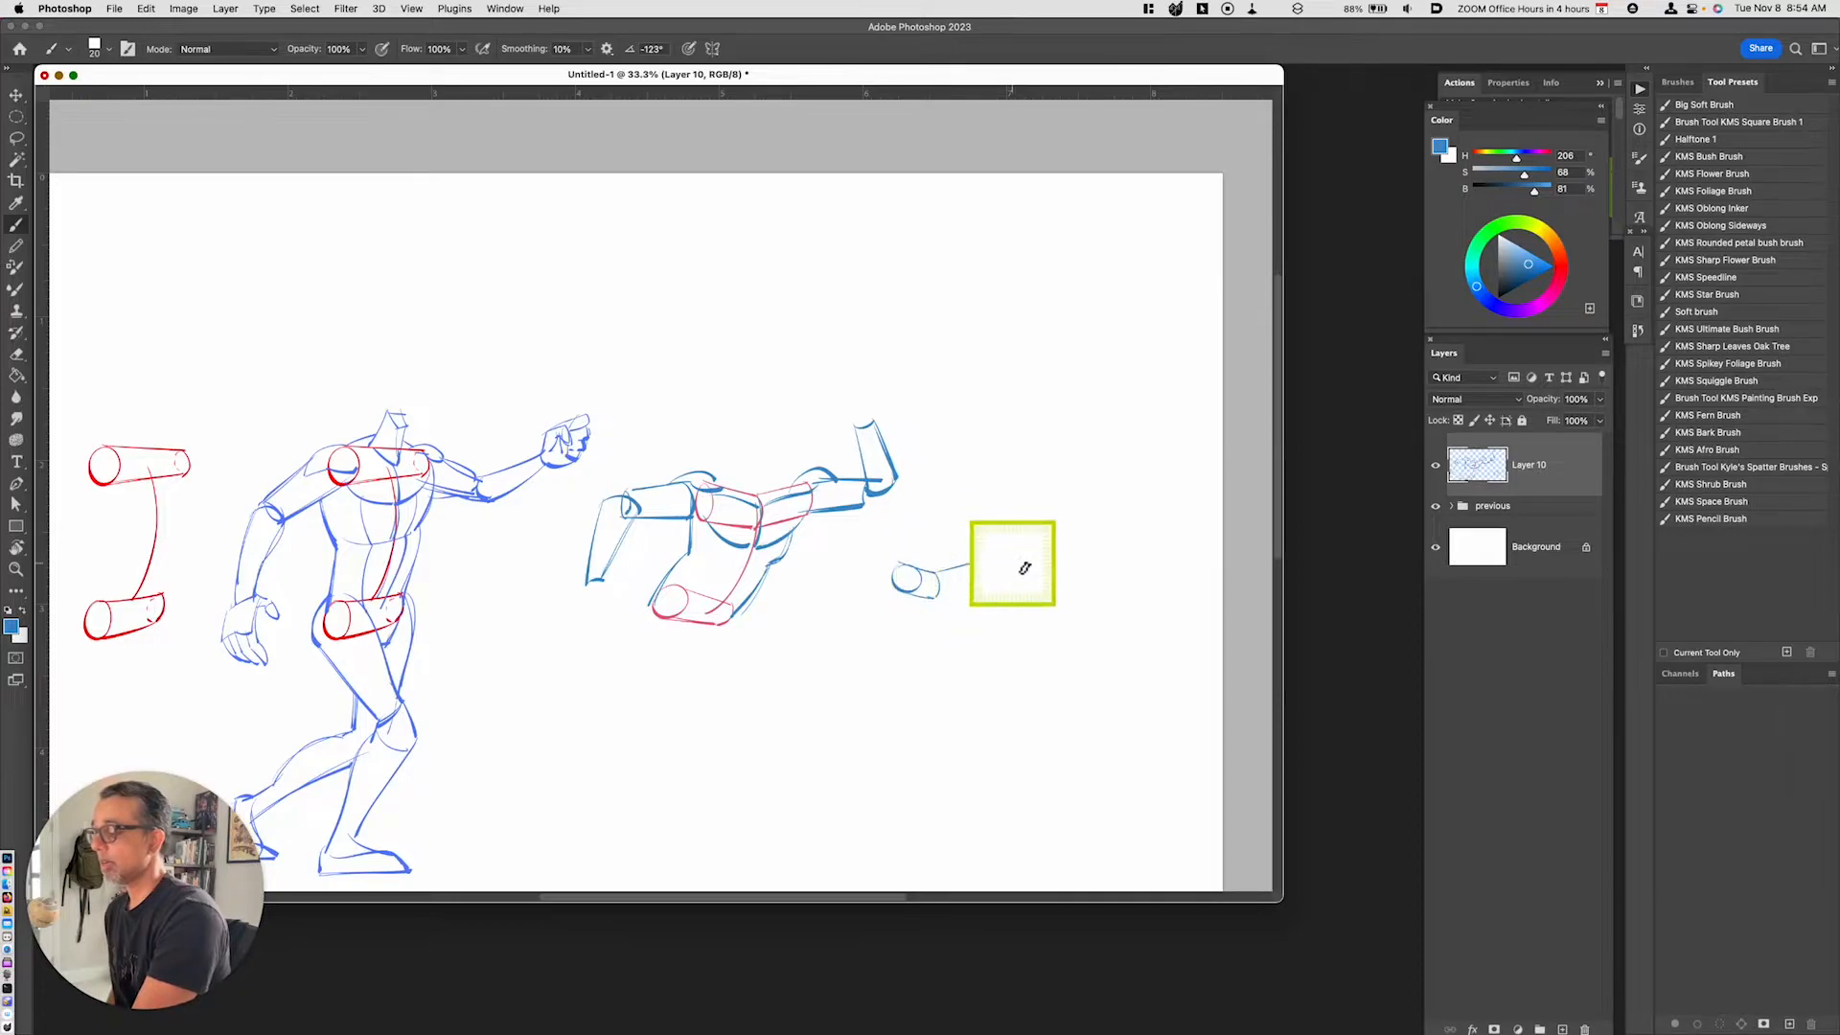
key("super+z")
key("super+z")
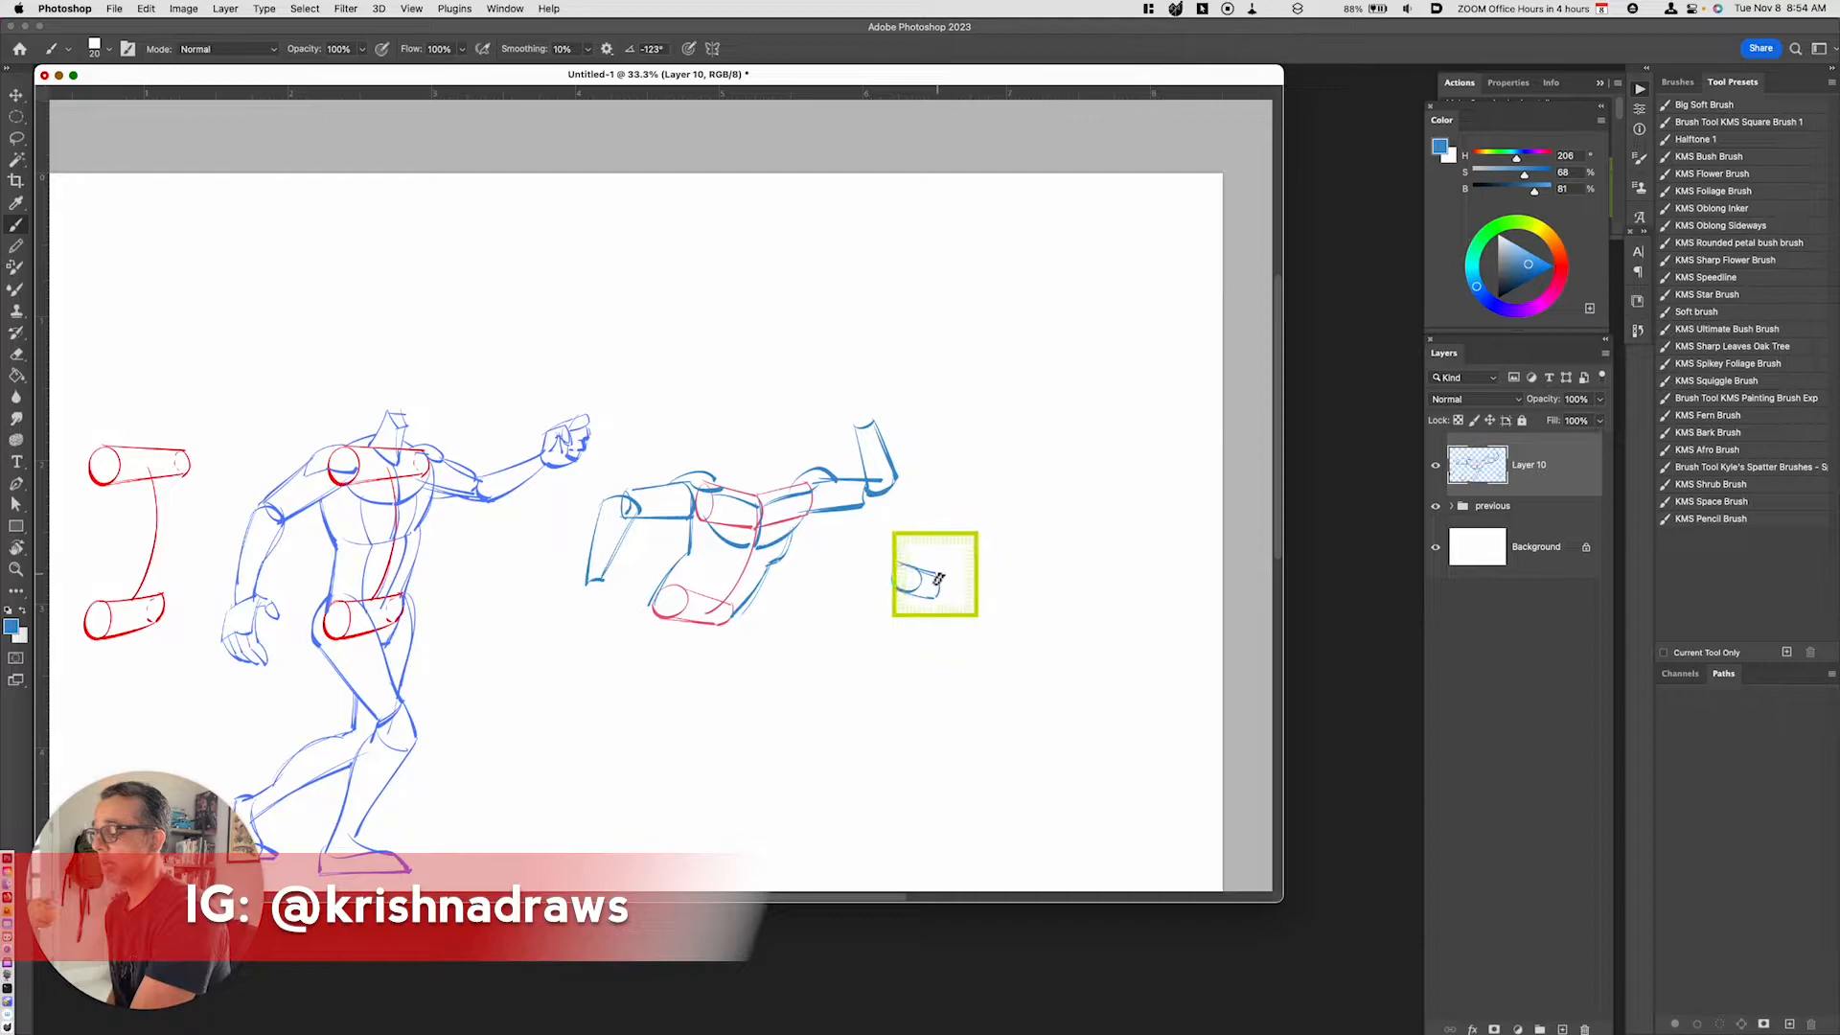
mouse_move(932, 604)
left_mouse_down()
mouse_move(966, 590)
mouse_move(999, 690)
left_mouse_up()
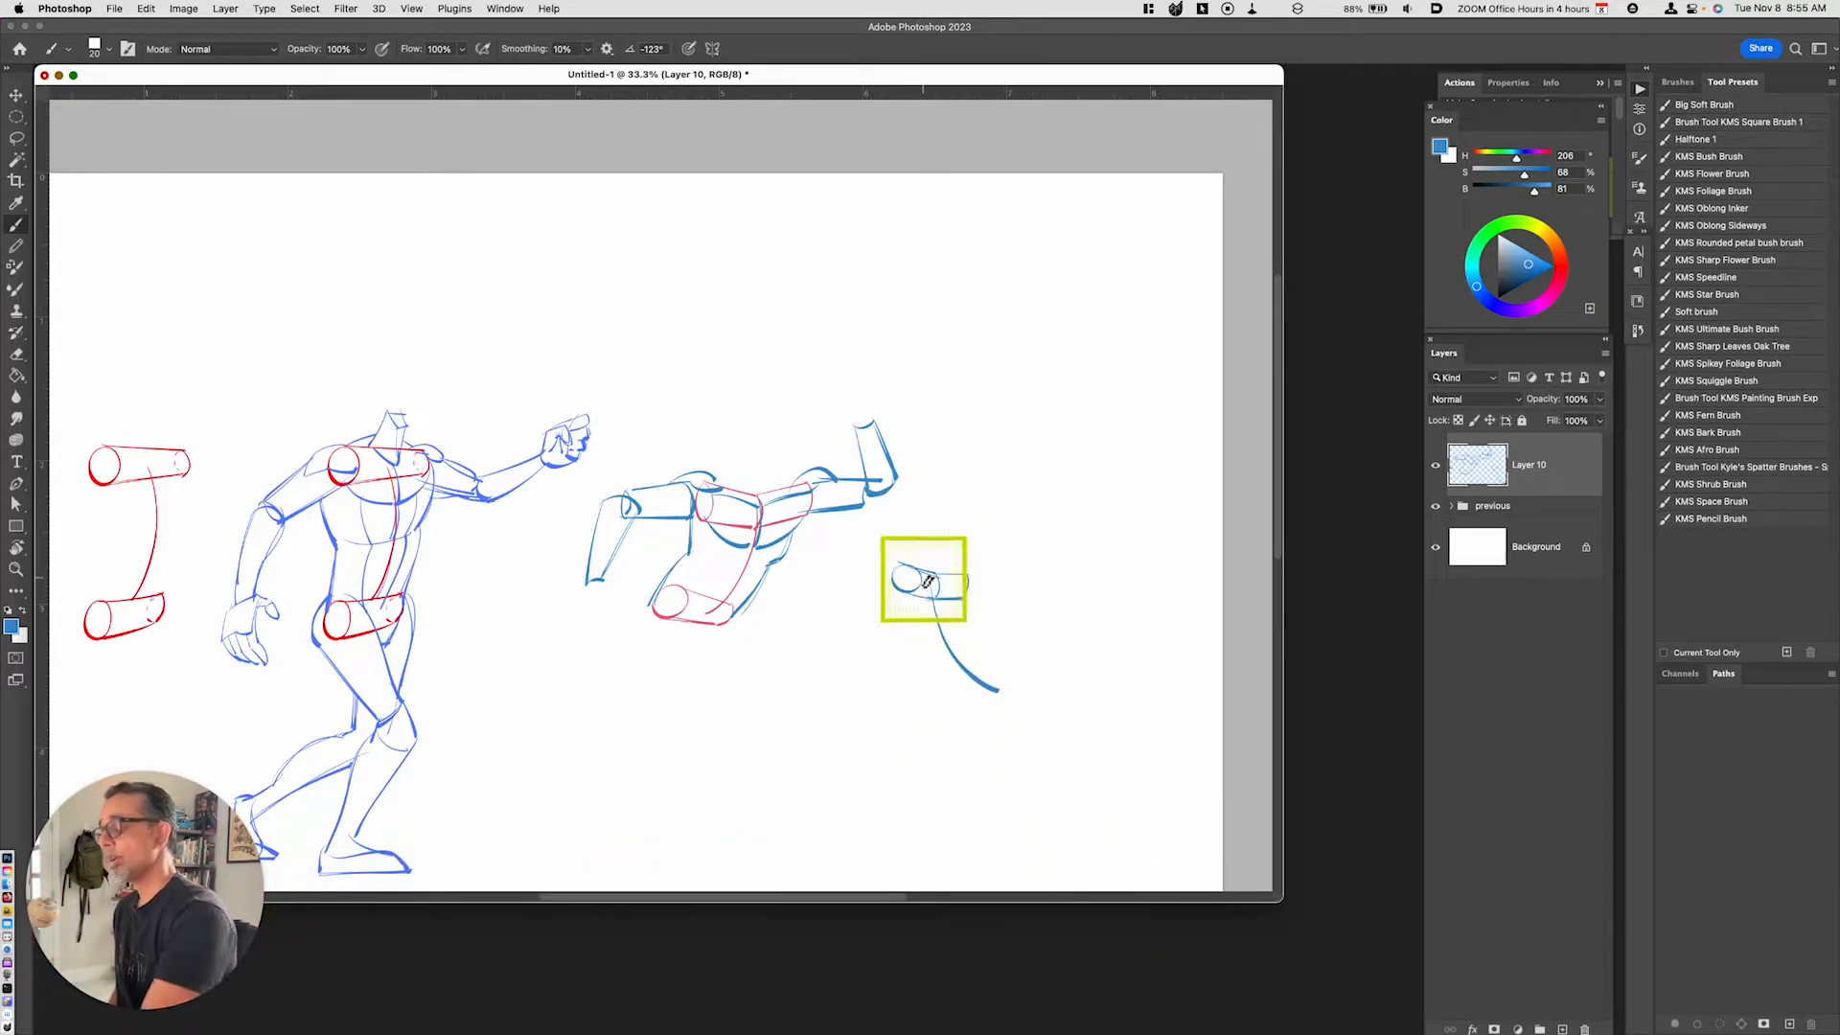
mouse_move(977, 711)
left_mouse_down()
mouse_move(981, 731)
mouse_move(1000, 673)
mouse_move(995, 730)
left_mouse_up()
Draw the second pose's chest and curved torso sides in bright red (H 354, S 100, B 100)
left_click(1562, 256)
left_click_drag(1533, 273, 1556, 269)
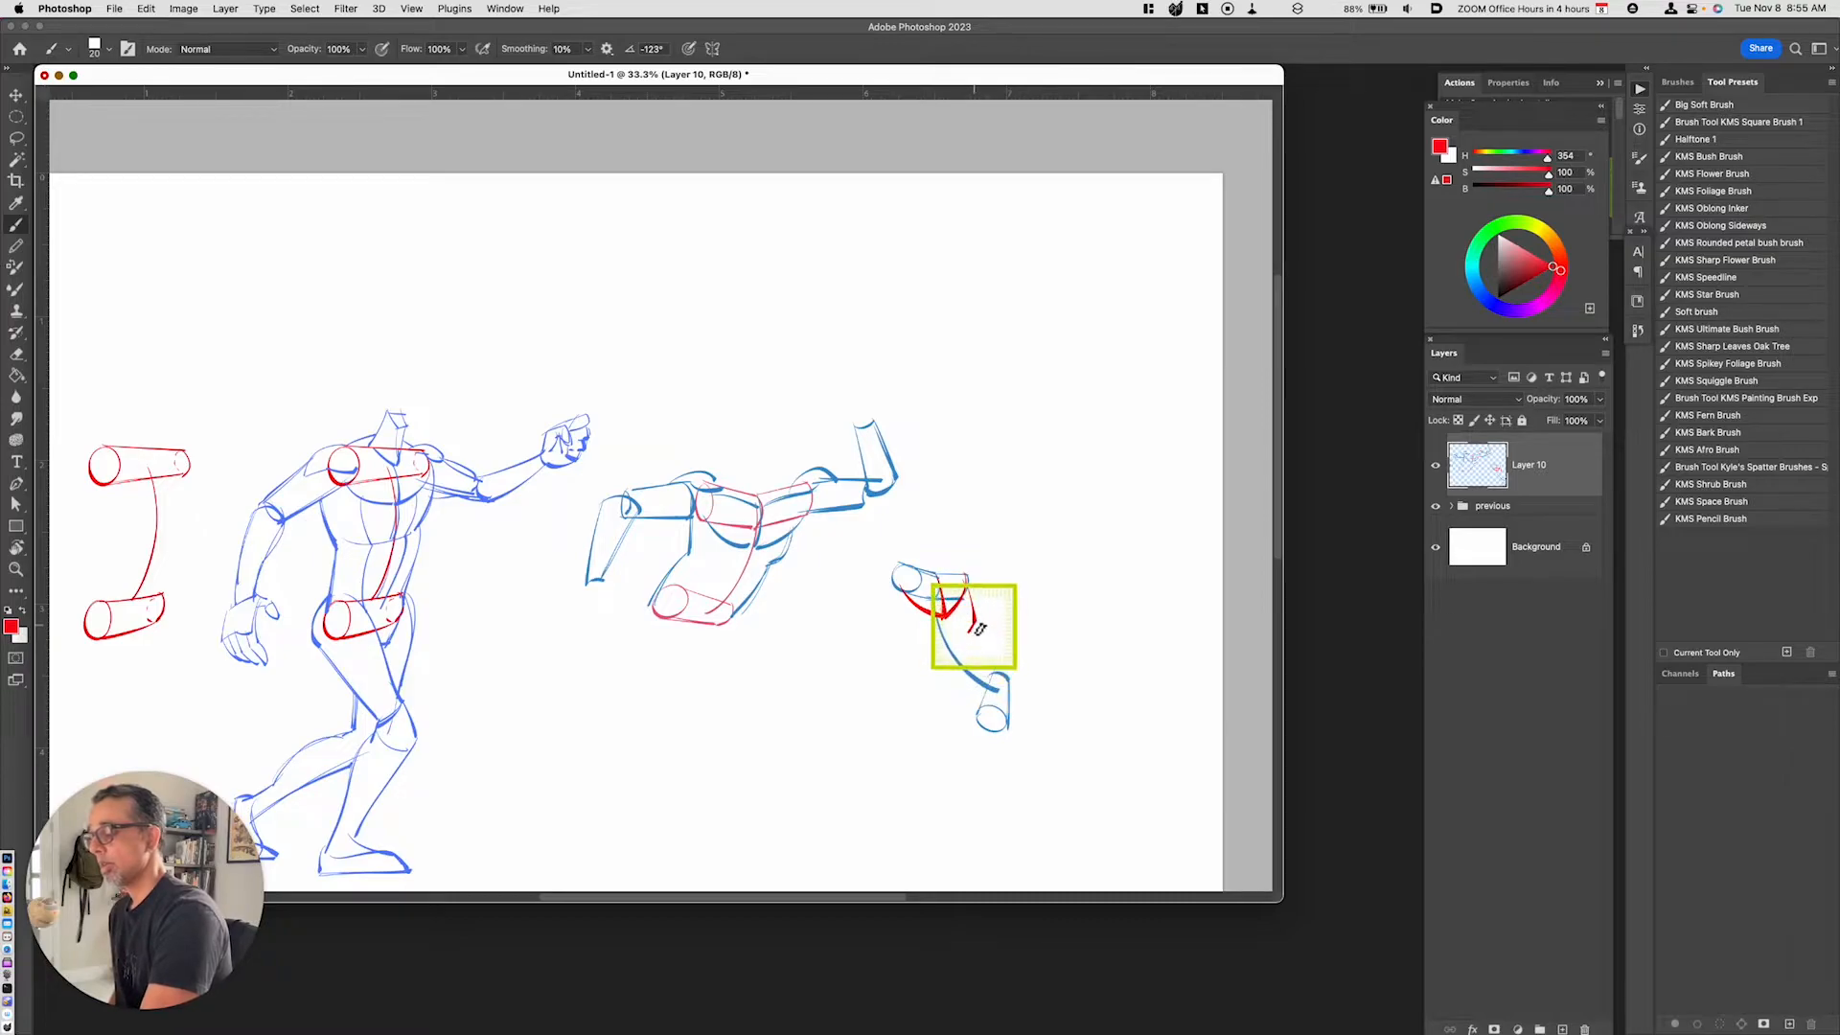
left_click_drag(973, 627, 995, 679)
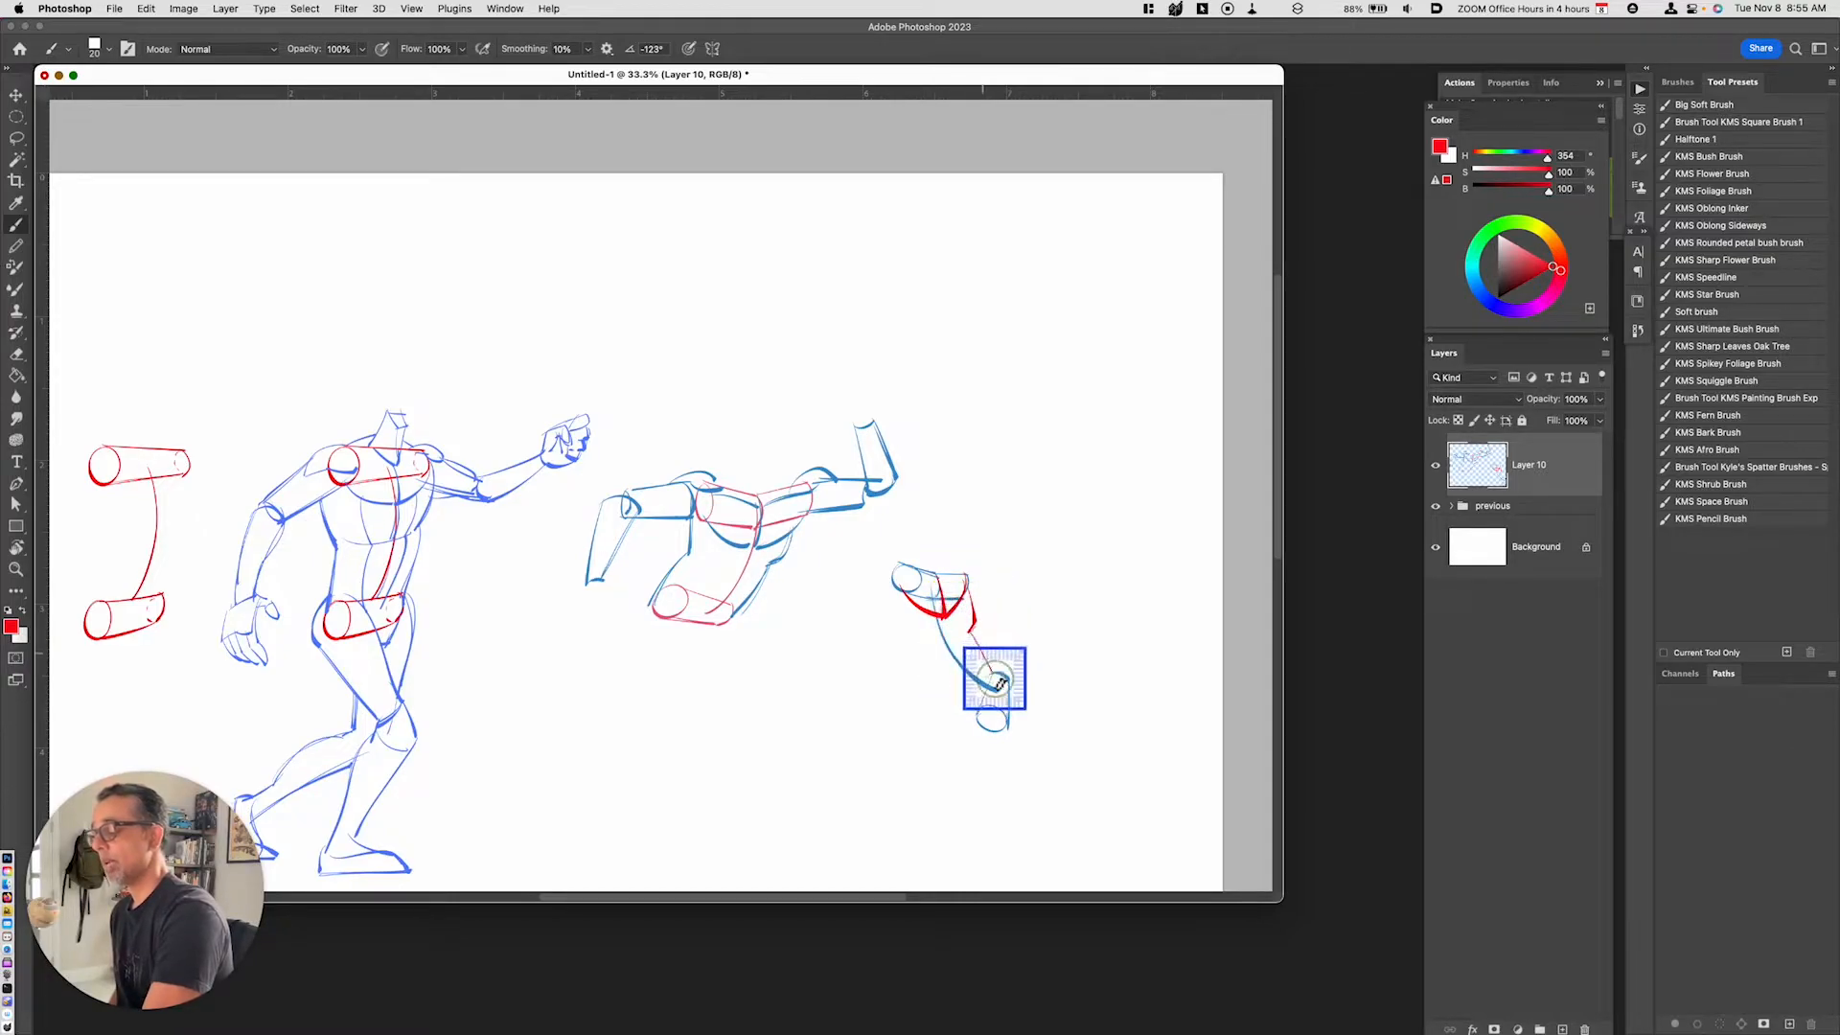
key("super+z")
left_click_drag(957, 710, 997, 726)
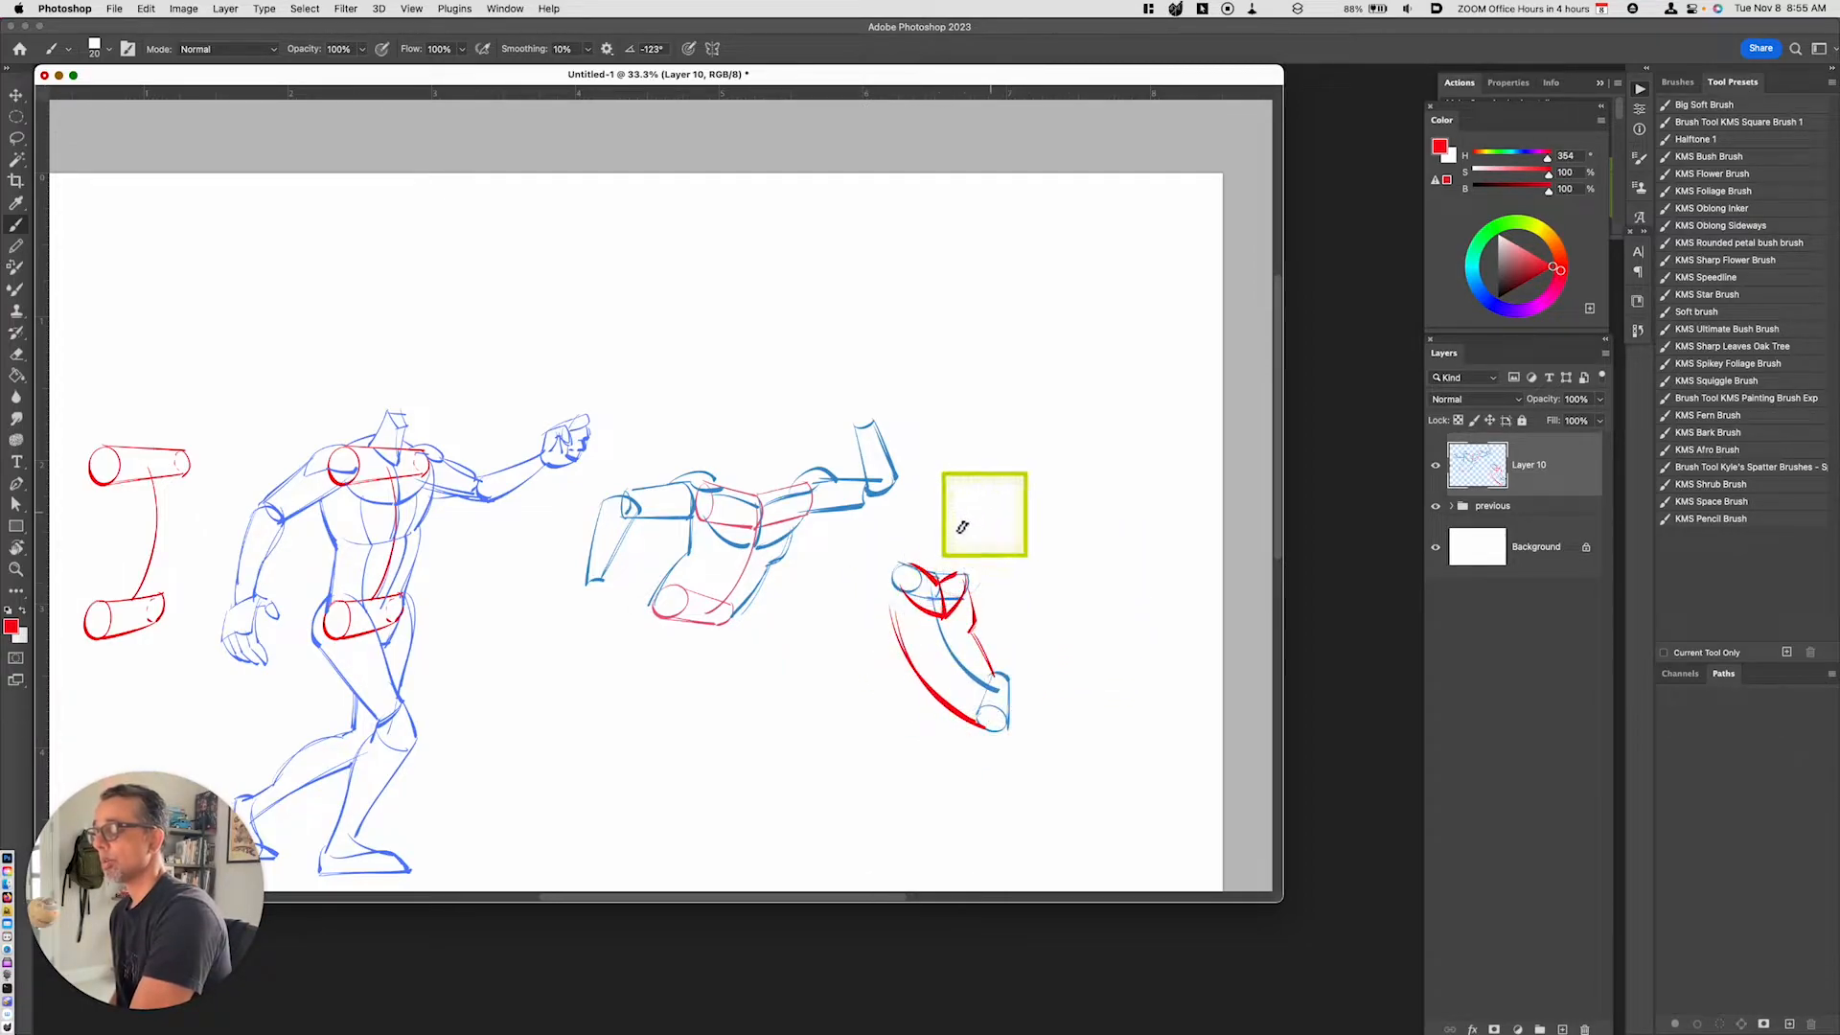
Draw the red figure's bent arm and outstretched arm, and a leg with a raised knee and a foot
mouse_move(872, 565)
left_mouse_down()
mouse_move(927, 590)
mouse_move(897, 569)
mouse_move(840, 581)
mouse_move(837, 607)
mouse_move(901, 605)
mouse_move(825, 589)
mouse_move(842, 607)
mouse_move(825, 620)
mouse_move(855, 633)
mouse_move(846, 589)
mouse_move(874, 655)
left_mouse_up()
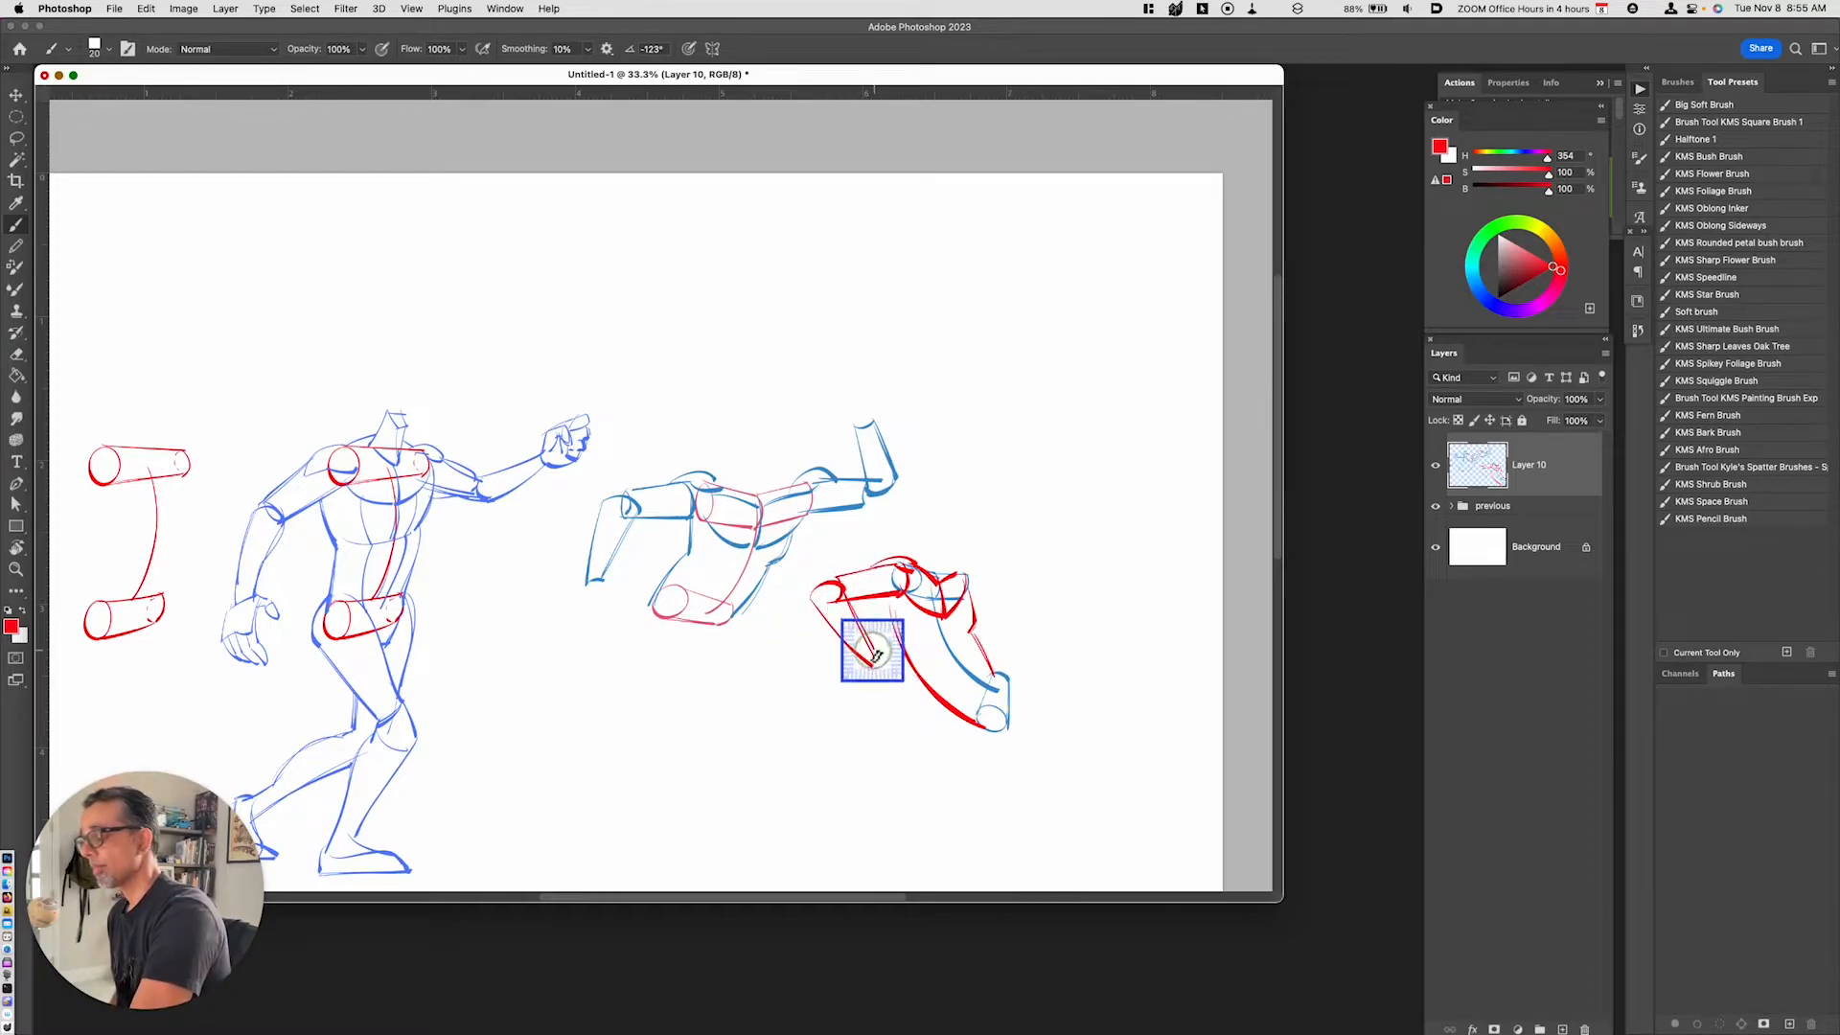
mouse_move(961, 575)
left_mouse_down()
mouse_move(1023, 579)
mouse_move(966, 602)
mouse_move(1021, 597)
mouse_move(1030, 577)
mouse_move(1092, 600)
left_mouse_up()
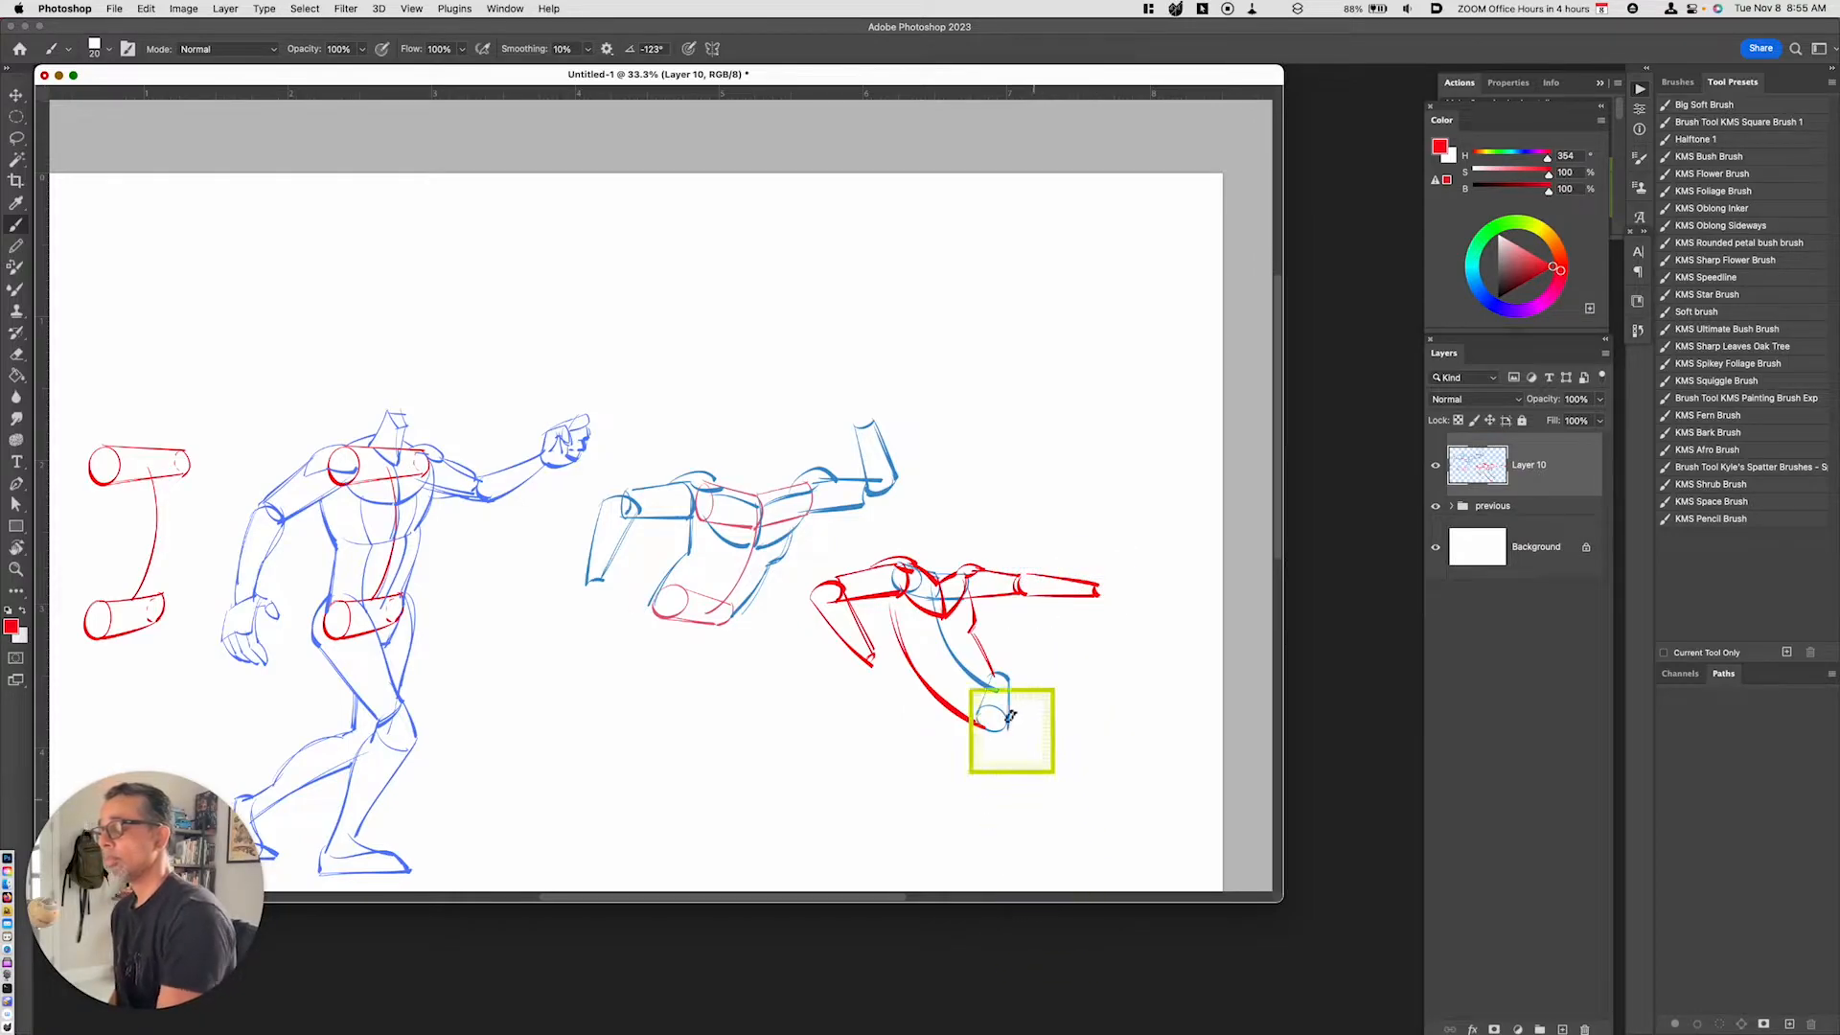
mouse_move(988, 713)
left_mouse_down()
mouse_move(1071, 630)
mouse_move(1016, 735)
mouse_move(1082, 649)
mouse_move(1018, 735)
left_mouse_up()
mouse_move(1104, 632)
left_mouse_down()
mouse_move(1140, 731)
mouse_move(1087, 654)
mouse_move(1141, 732)
mouse_move(1124, 743)
mouse_move(1149, 738)
mouse_move(1139, 724)
mouse_move(1162, 753)
mouse_move(1136, 753)
mouse_move(1180, 771)
left_mouse_up()
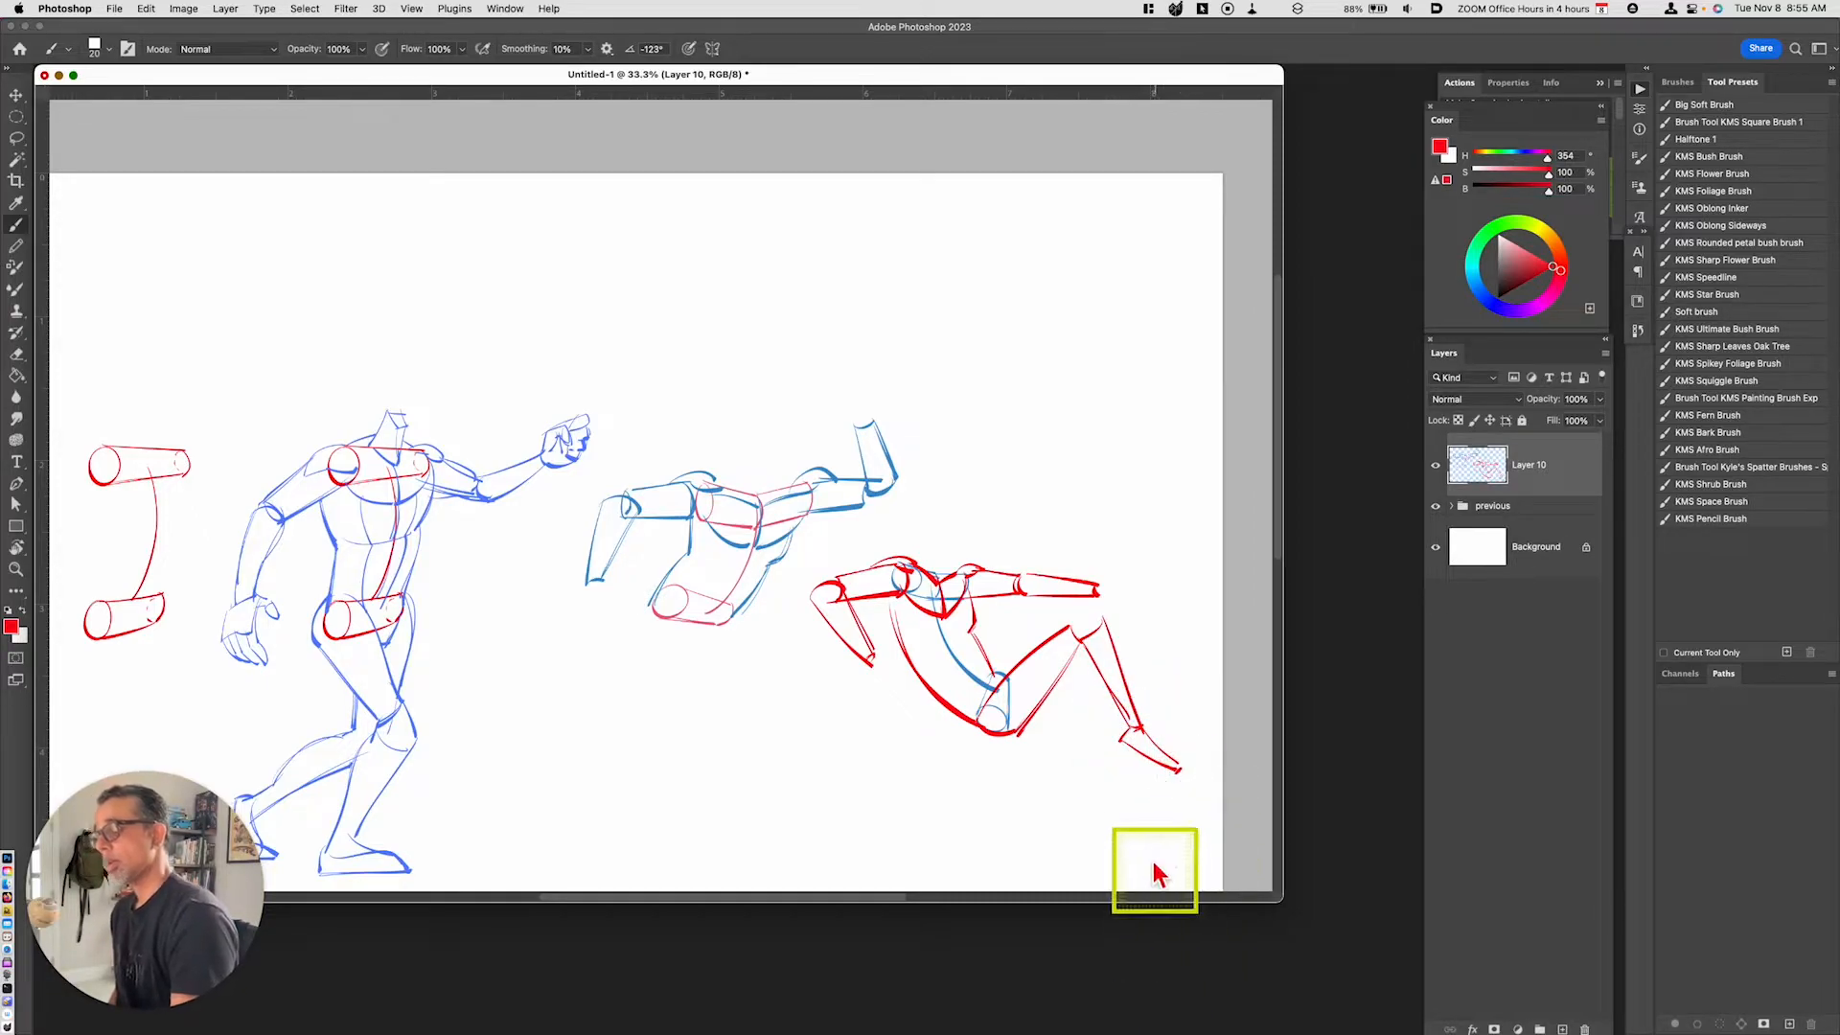
left_click_drag(1092, 606, 1098, 623)
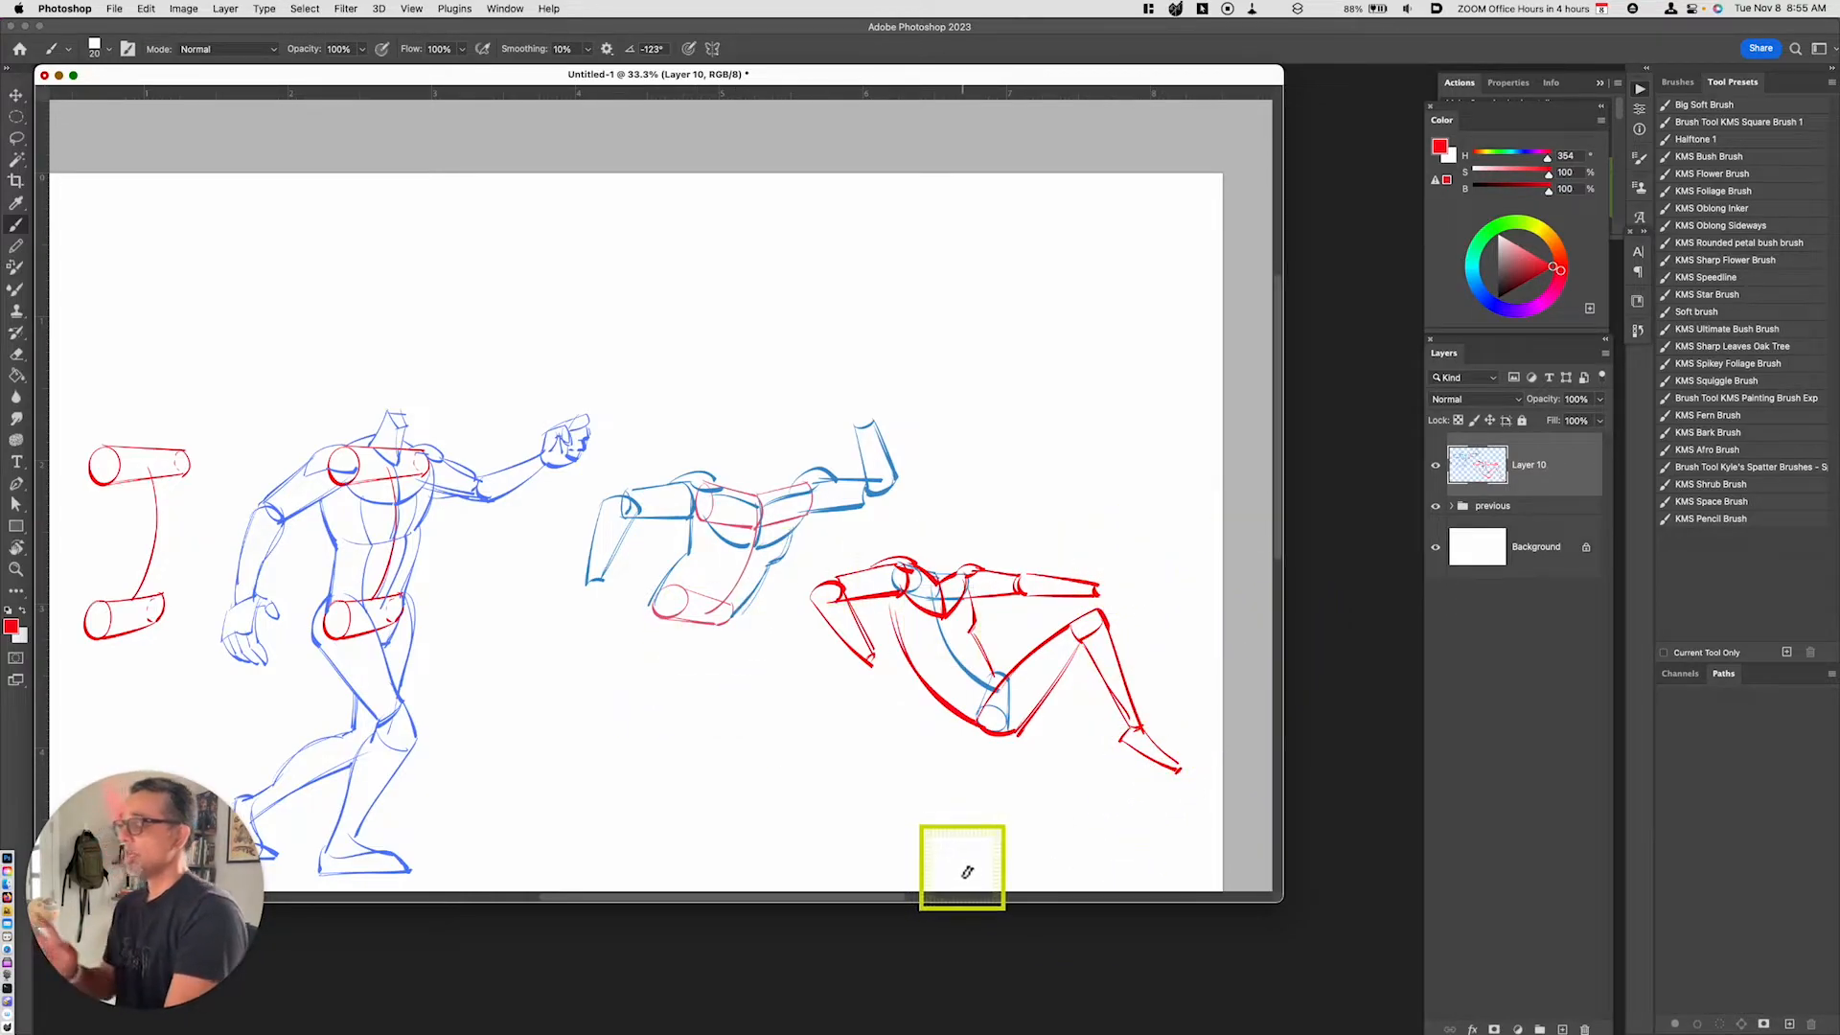
key("space")
left_click_drag(986, 686, 982, 800)
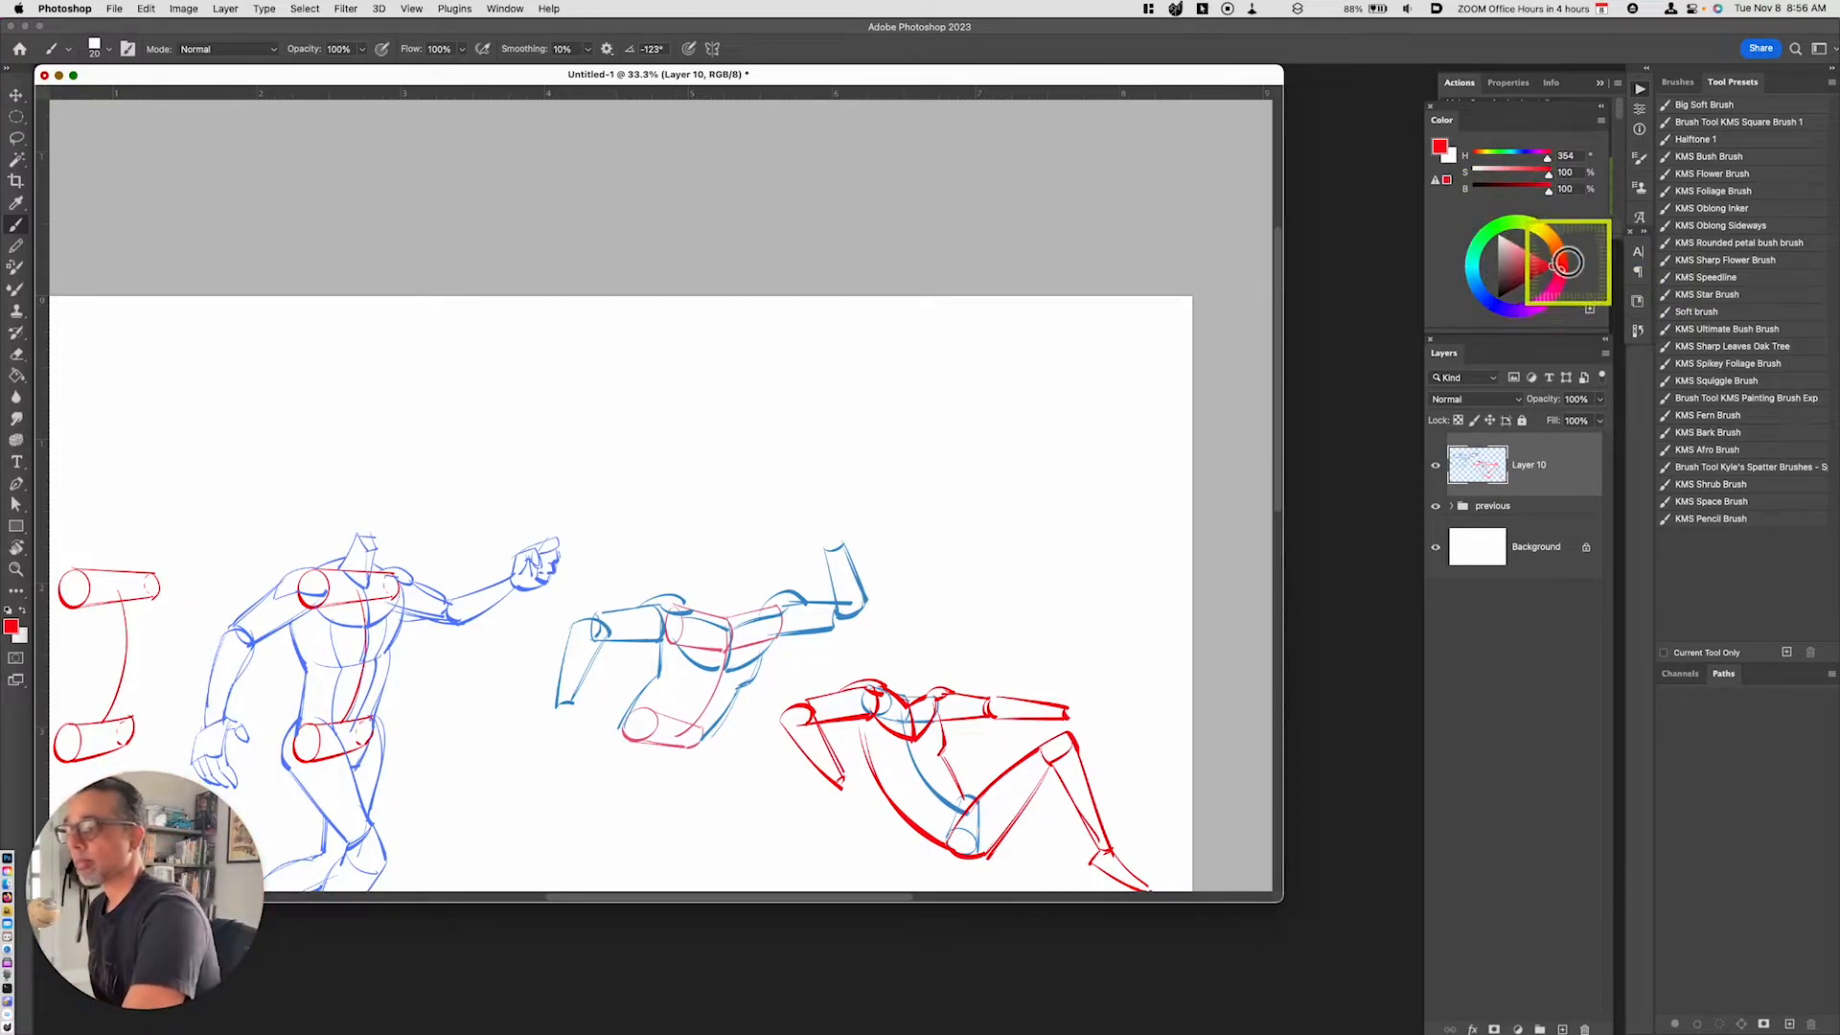
Draw a red pose base above the red figure: V-shaped shoulder cylinders, a curved spine and a small tilted hip cylinder
mouse_move(977, 473)
left_mouse_down()
mouse_move(1006, 499)
mouse_move(978, 505)
mouse_move(1012, 503)
mouse_move(1010, 519)
mouse_move(1045, 466)
mouse_move(1008, 515)
left_mouse_up()
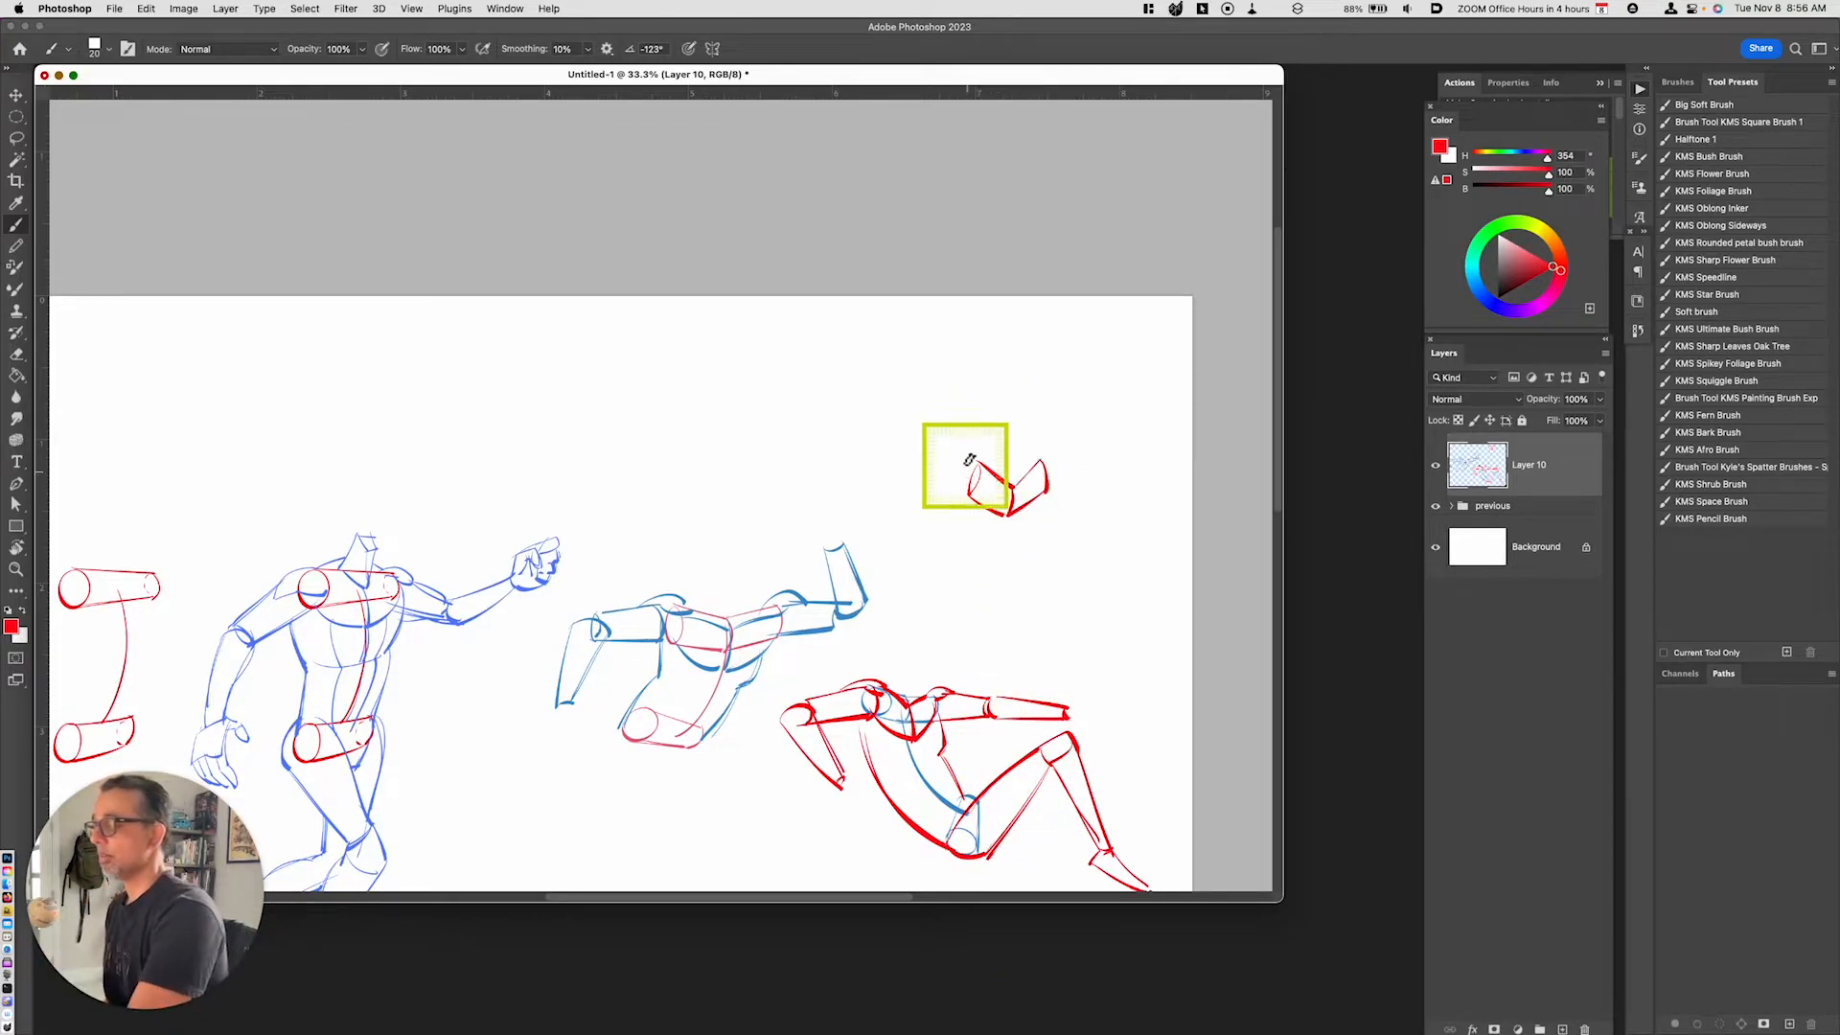
mouse_move(1006, 516)
left_mouse_down()
mouse_move(994, 587)
mouse_move(948, 613)
mouse_move(1008, 622)
left_mouse_up()
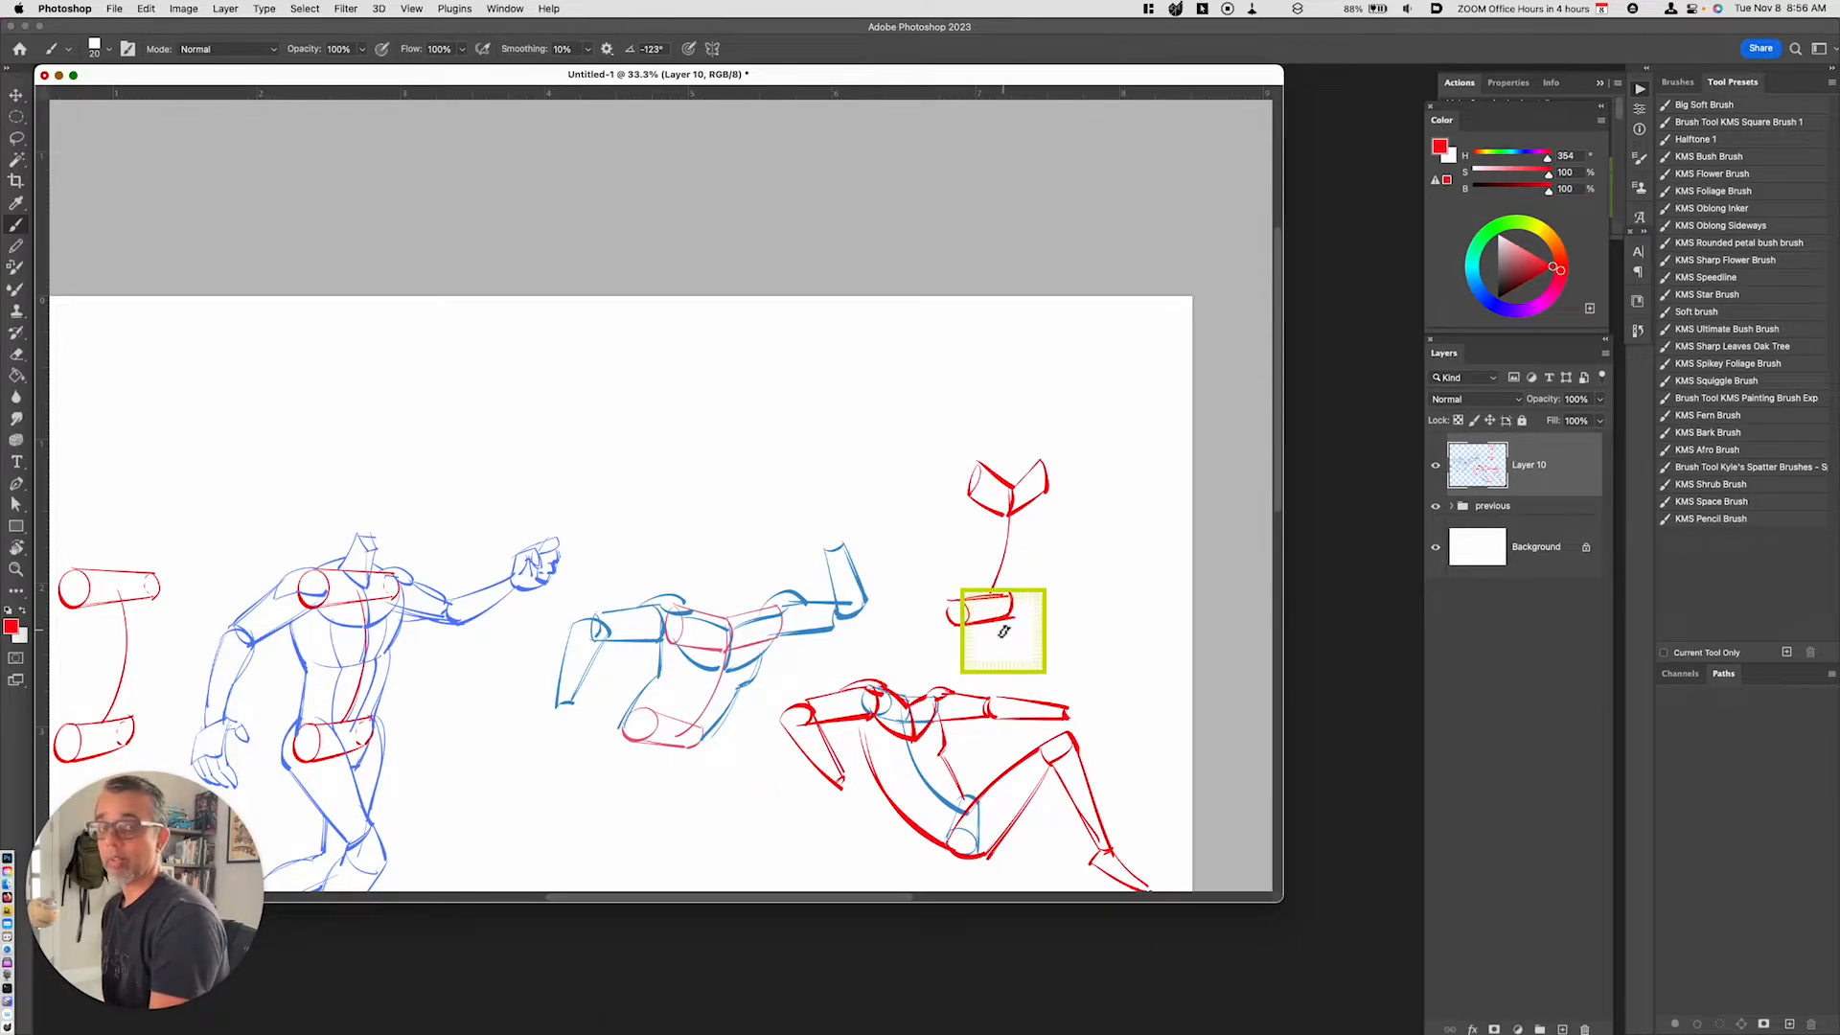
Draw the new figure's raised arms in bright blue (H 214, S 79, B 100), with upper arms and forearms reaching overhead
left_click(1479, 290)
left_click(1541, 260)
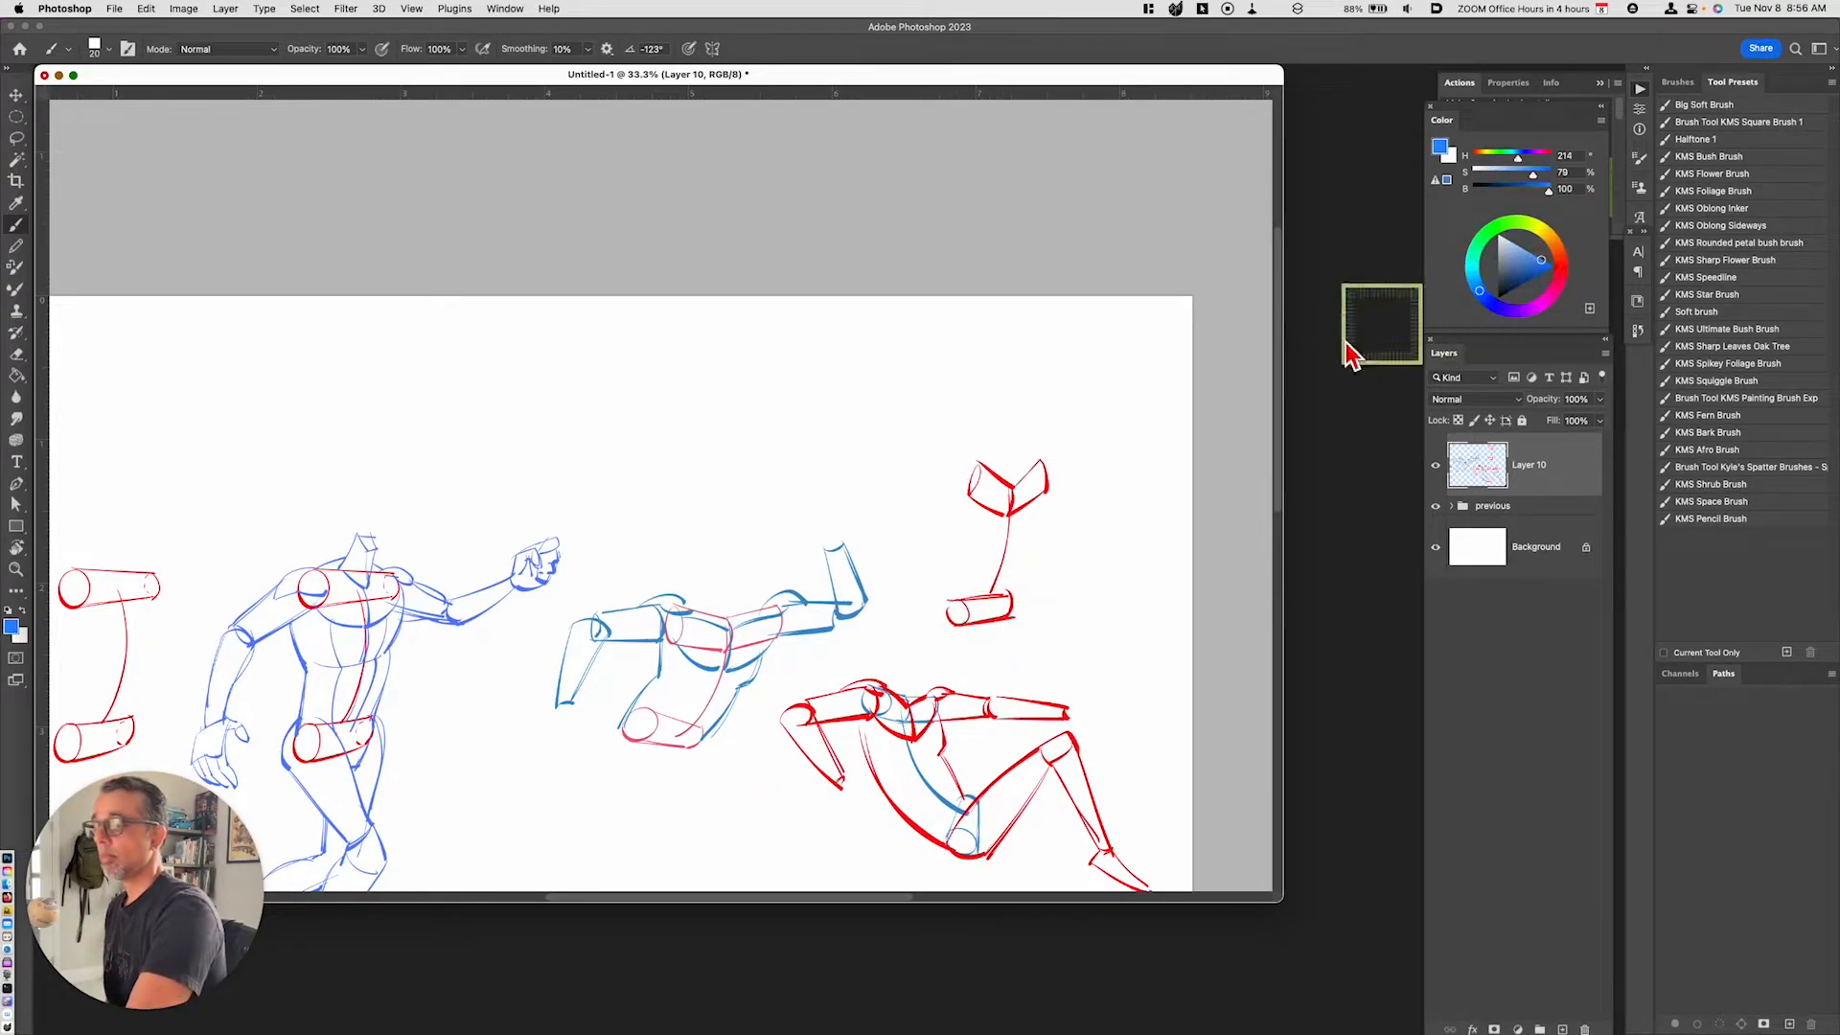
mouse_move(949, 394)
left_mouse_down()
mouse_move(958, 481)
mouse_move(969, 393)
mouse_move(980, 476)
left_mouse_up()
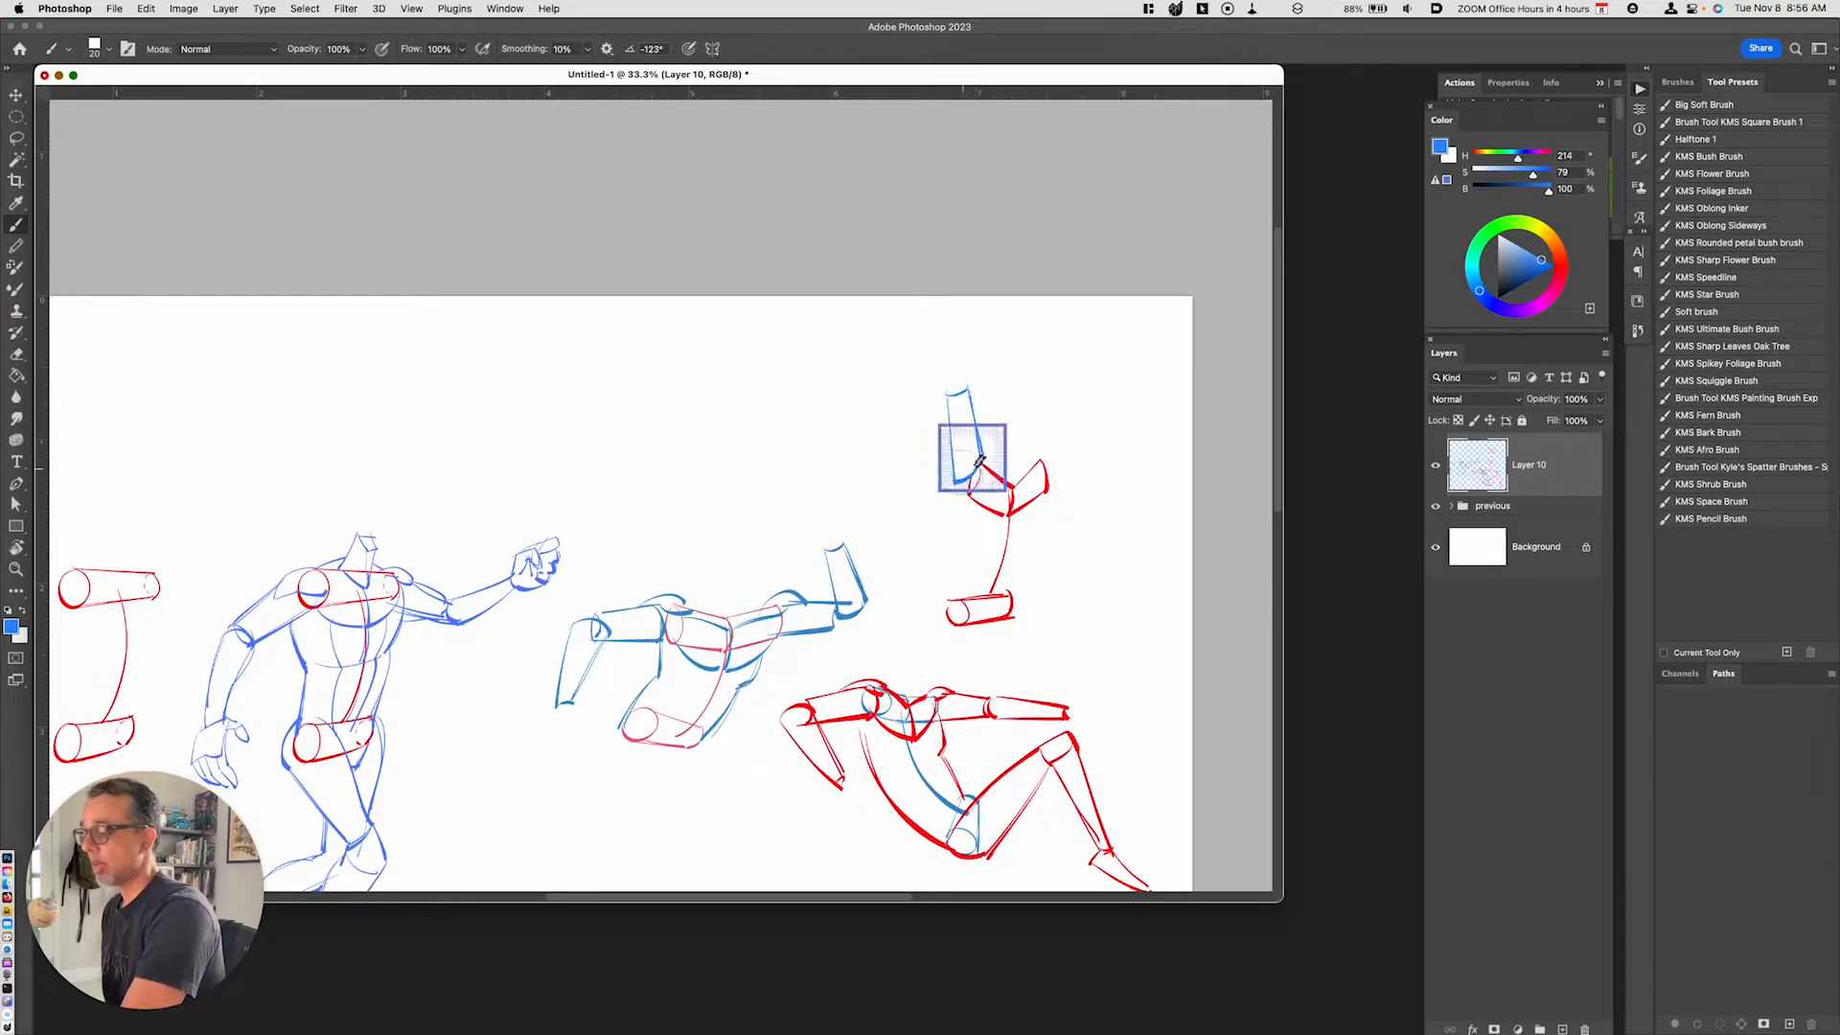
mouse_move(1047, 472)
left_mouse_down()
mouse_move(1051, 402)
mouse_move(1071, 400)
mouse_move(1066, 469)
left_mouse_up()
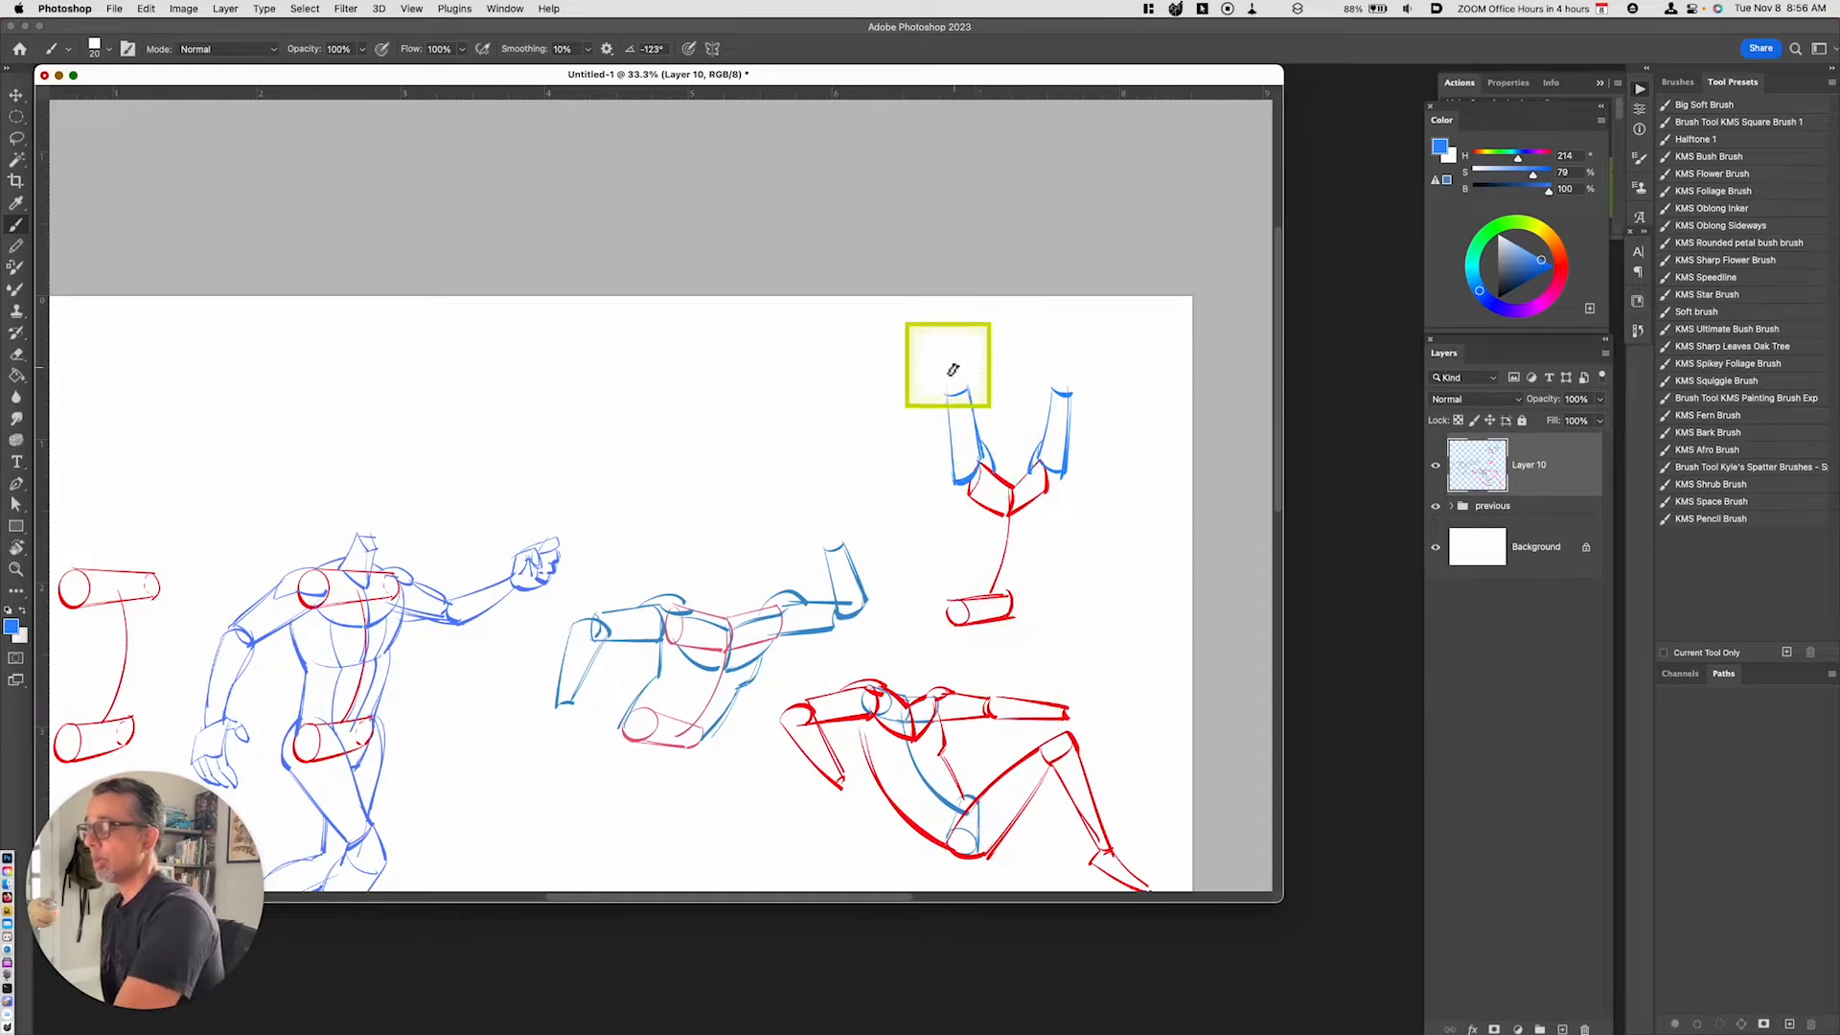
mouse_move(951, 371)
left_mouse_down()
mouse_move(996, 304)
mouse_move(975, 365)
left_mouse_up()
mouse_move(1042, 304)
left_mouse_down()
mouse_move(1052, 386)
mouse_move(1062, 343)
mouse_move(1073, 379)
left_mouse_up()
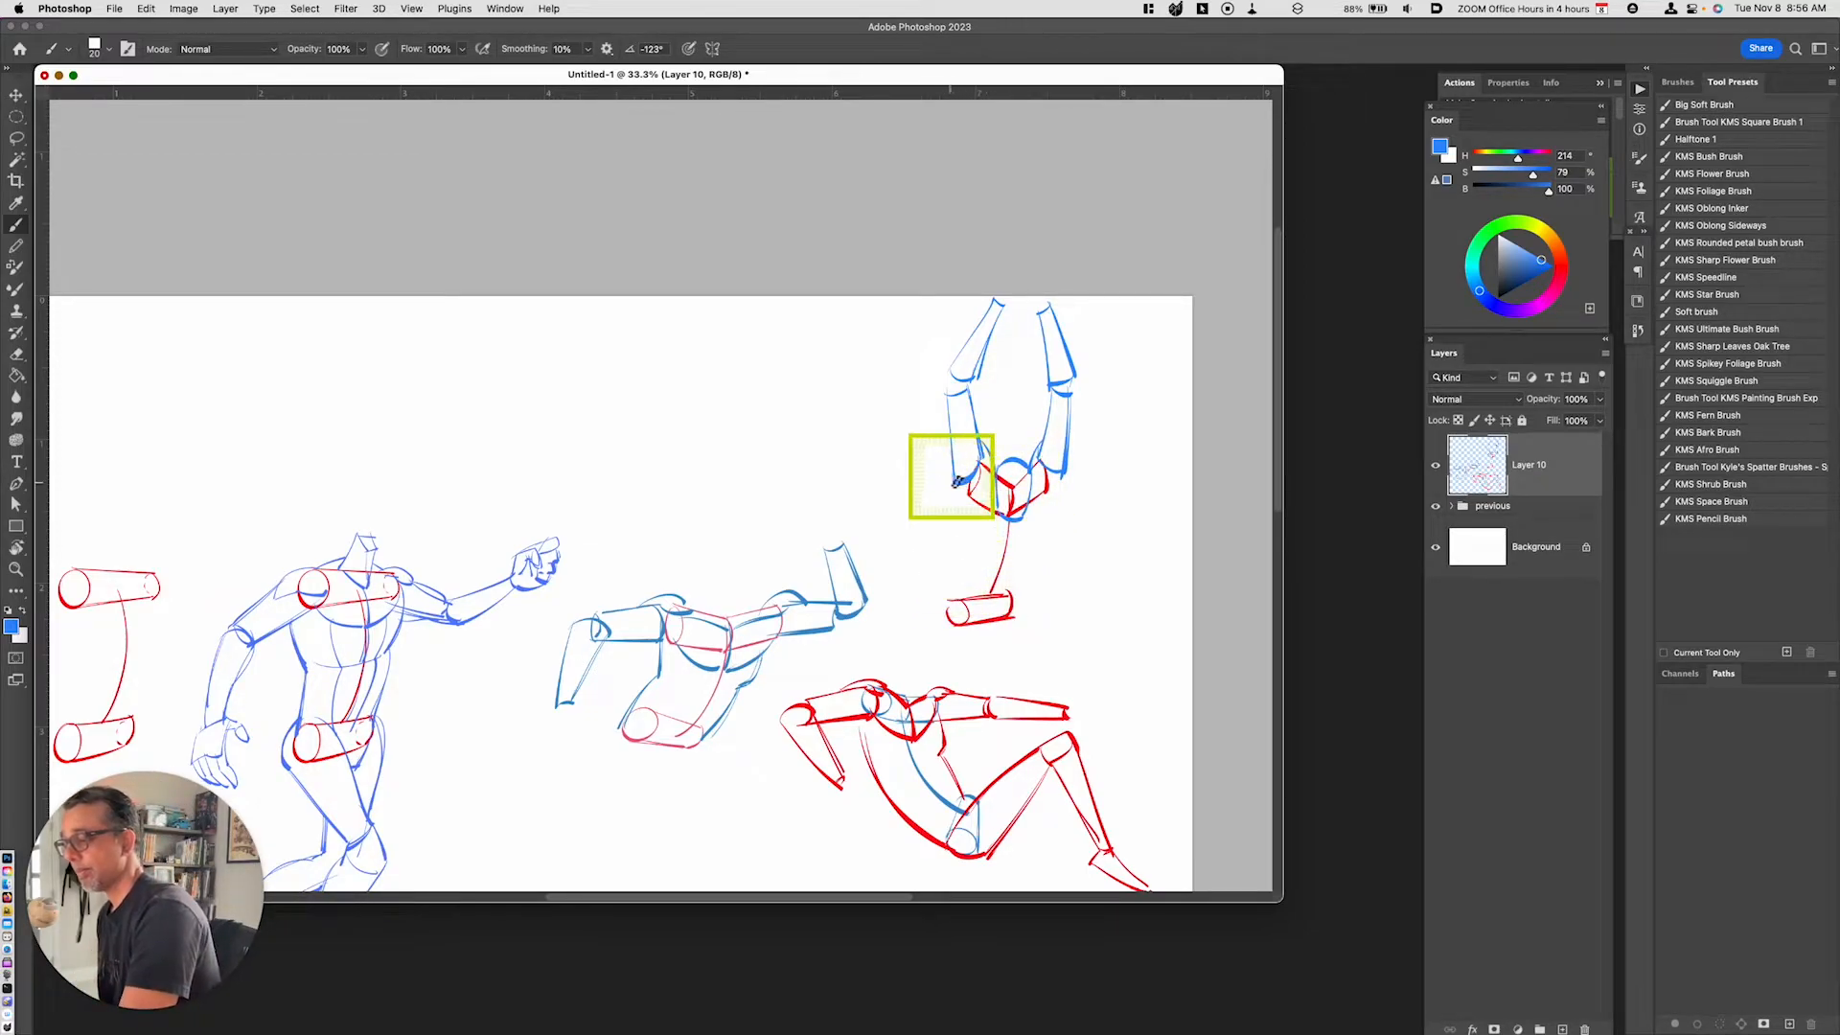
Draw the raised-arm figure's rounded chest and the torso sides tapering down to the hip cylinder
mouse_move(954, 483)
left_mouse_down()
mouse_move(991, 558)
mouse_move(1010, 567)
mouse_move(1010, 522)
mouse_move(1007, 555)
mouse_move(1053, 498)
mouse_move(1013, 560)
left_mouse_up()
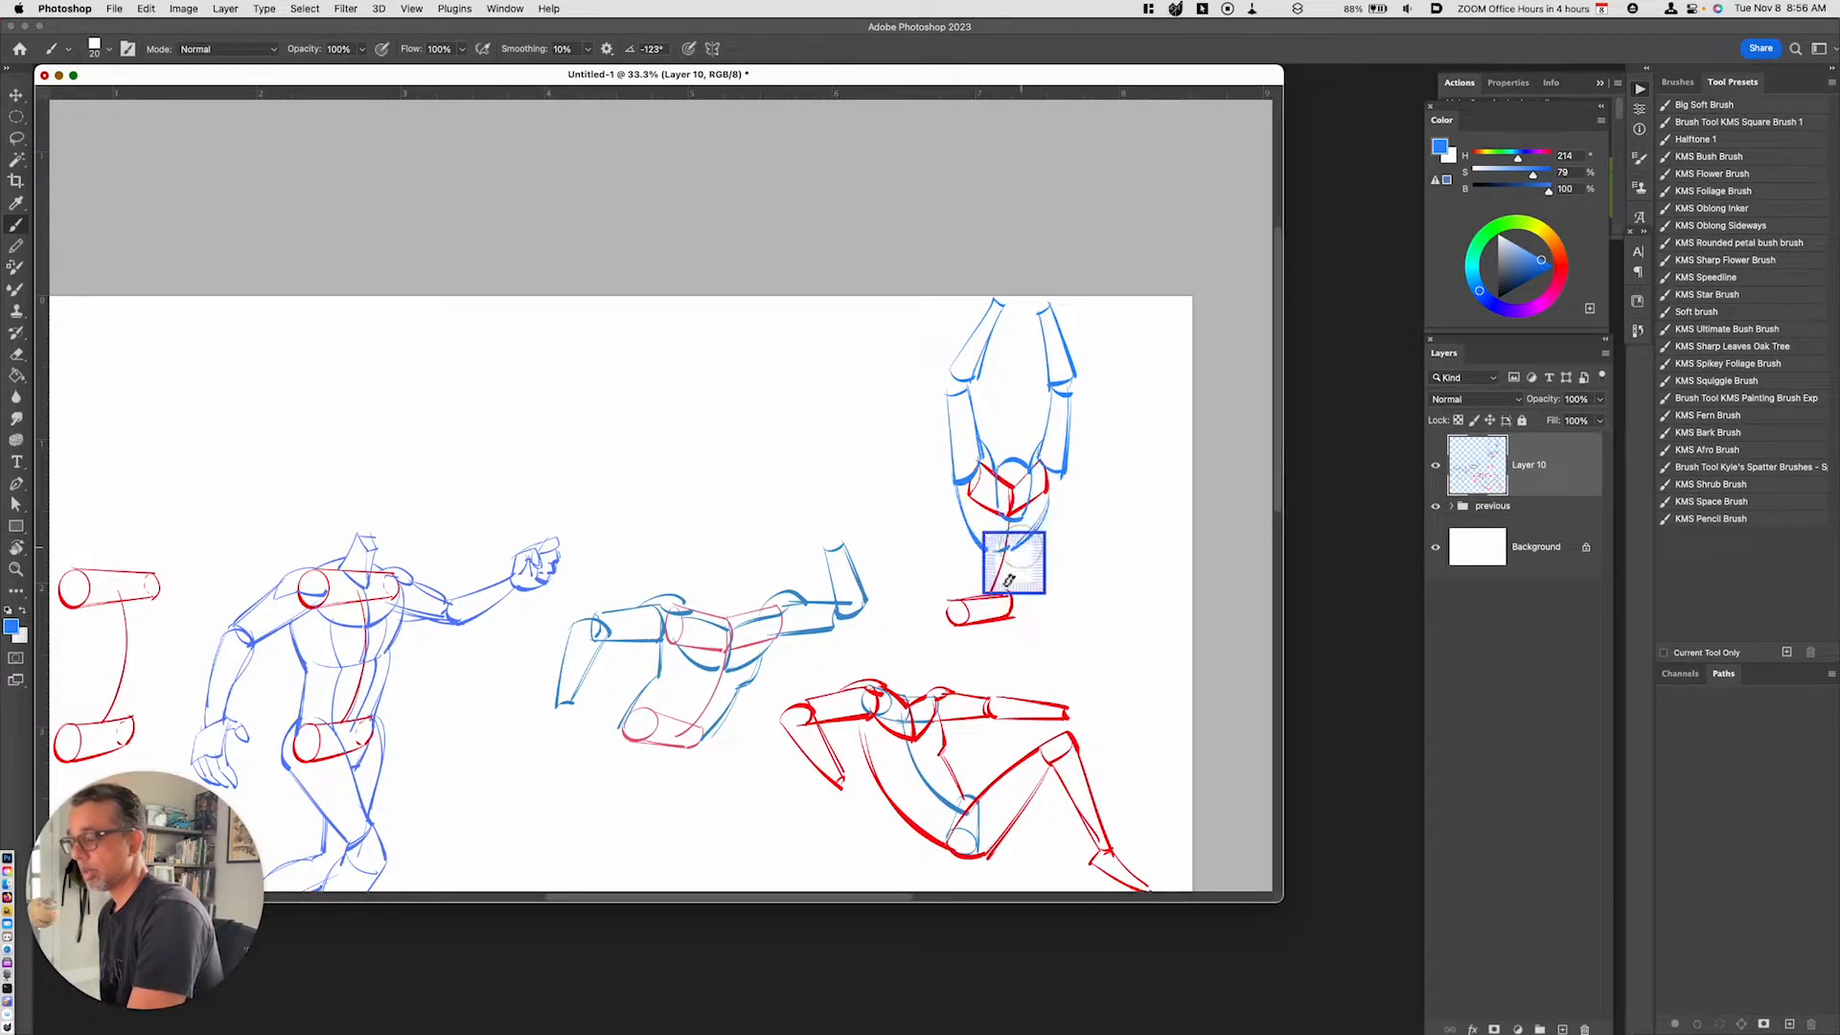
left_click_drag(953, 493, 949, 606)
mouse_move(1038, 533)
left_mouse_down()
mouse_move(1017, 608)
mouse_move(1093, 544)
mouse_move(1098, 567)
mouse_move(1010, 626)
left_mouse_up()
Draw the raised-arm figure's two bent legs spread apart, each with thigh and shin, and add a foot
mouse_move(1087, 556)
left_mouse_down()
mouse_move(1117, 571)
mouse_move(1107, 629)
left_mouse_up()
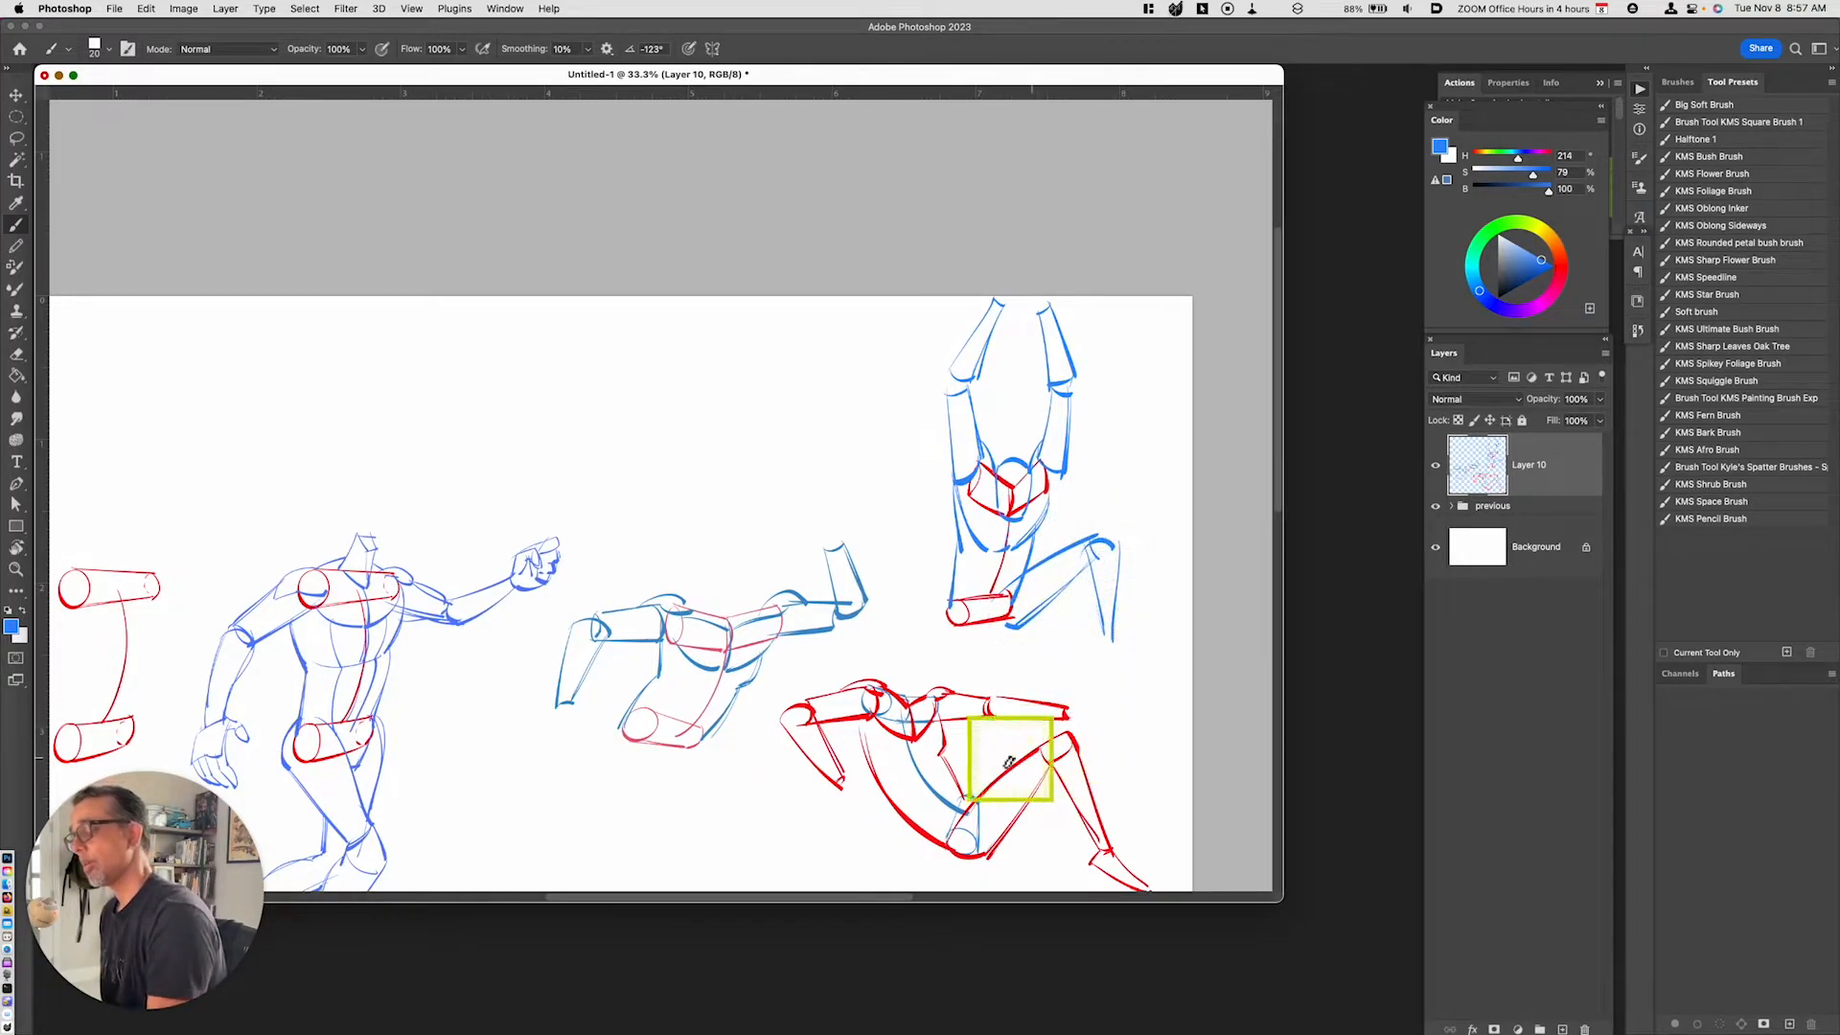
left_click_drag(947, 613, 874, 676)
mouse_move(963, 635)
left_mouse_down()
mouse_move(884, 697)
mouse_move(917, 682)
mouse_move(889, 680)
mouse_move(940, 677)
mouse_move(899, 690)
left_mouse_up()
mouse_move(899, 690)
left_mouse_down()
mouse_move(983, 655)
mouse_move(965, 659)
mouse_move(963, 714)
left_mouse_up()
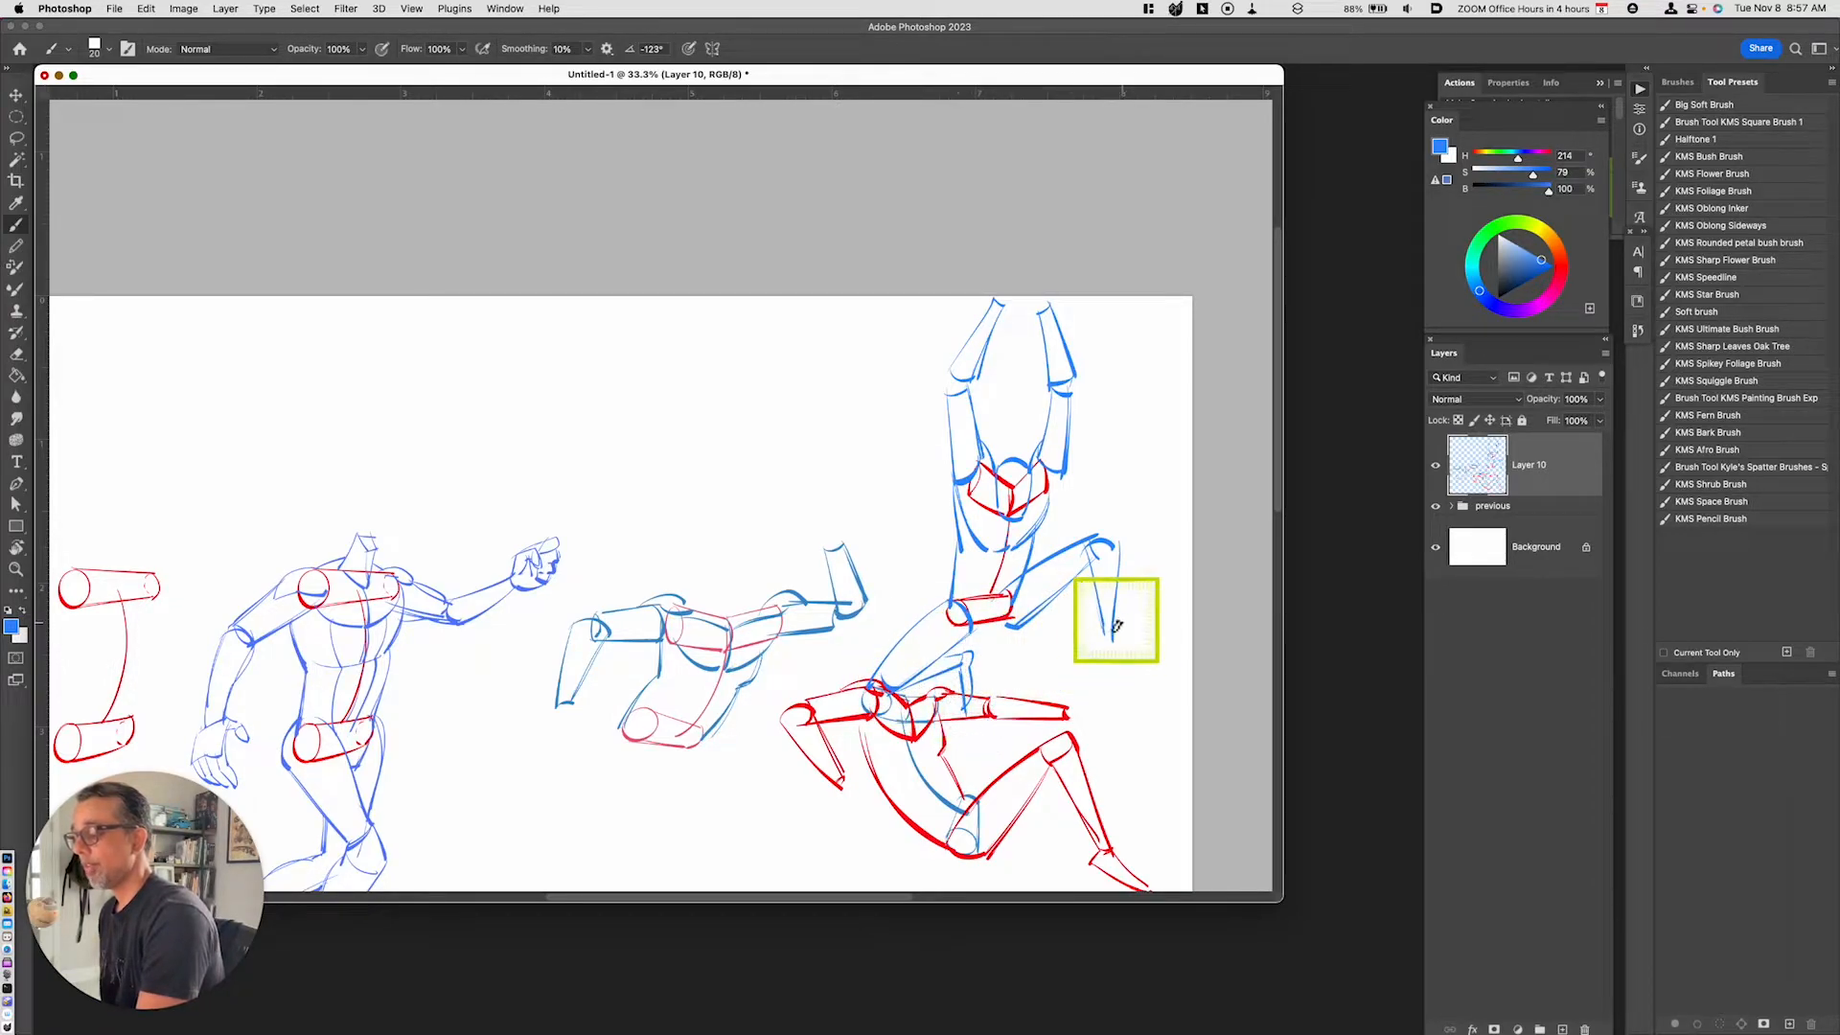
left_click_drag(1108, 646, 1126, 690)
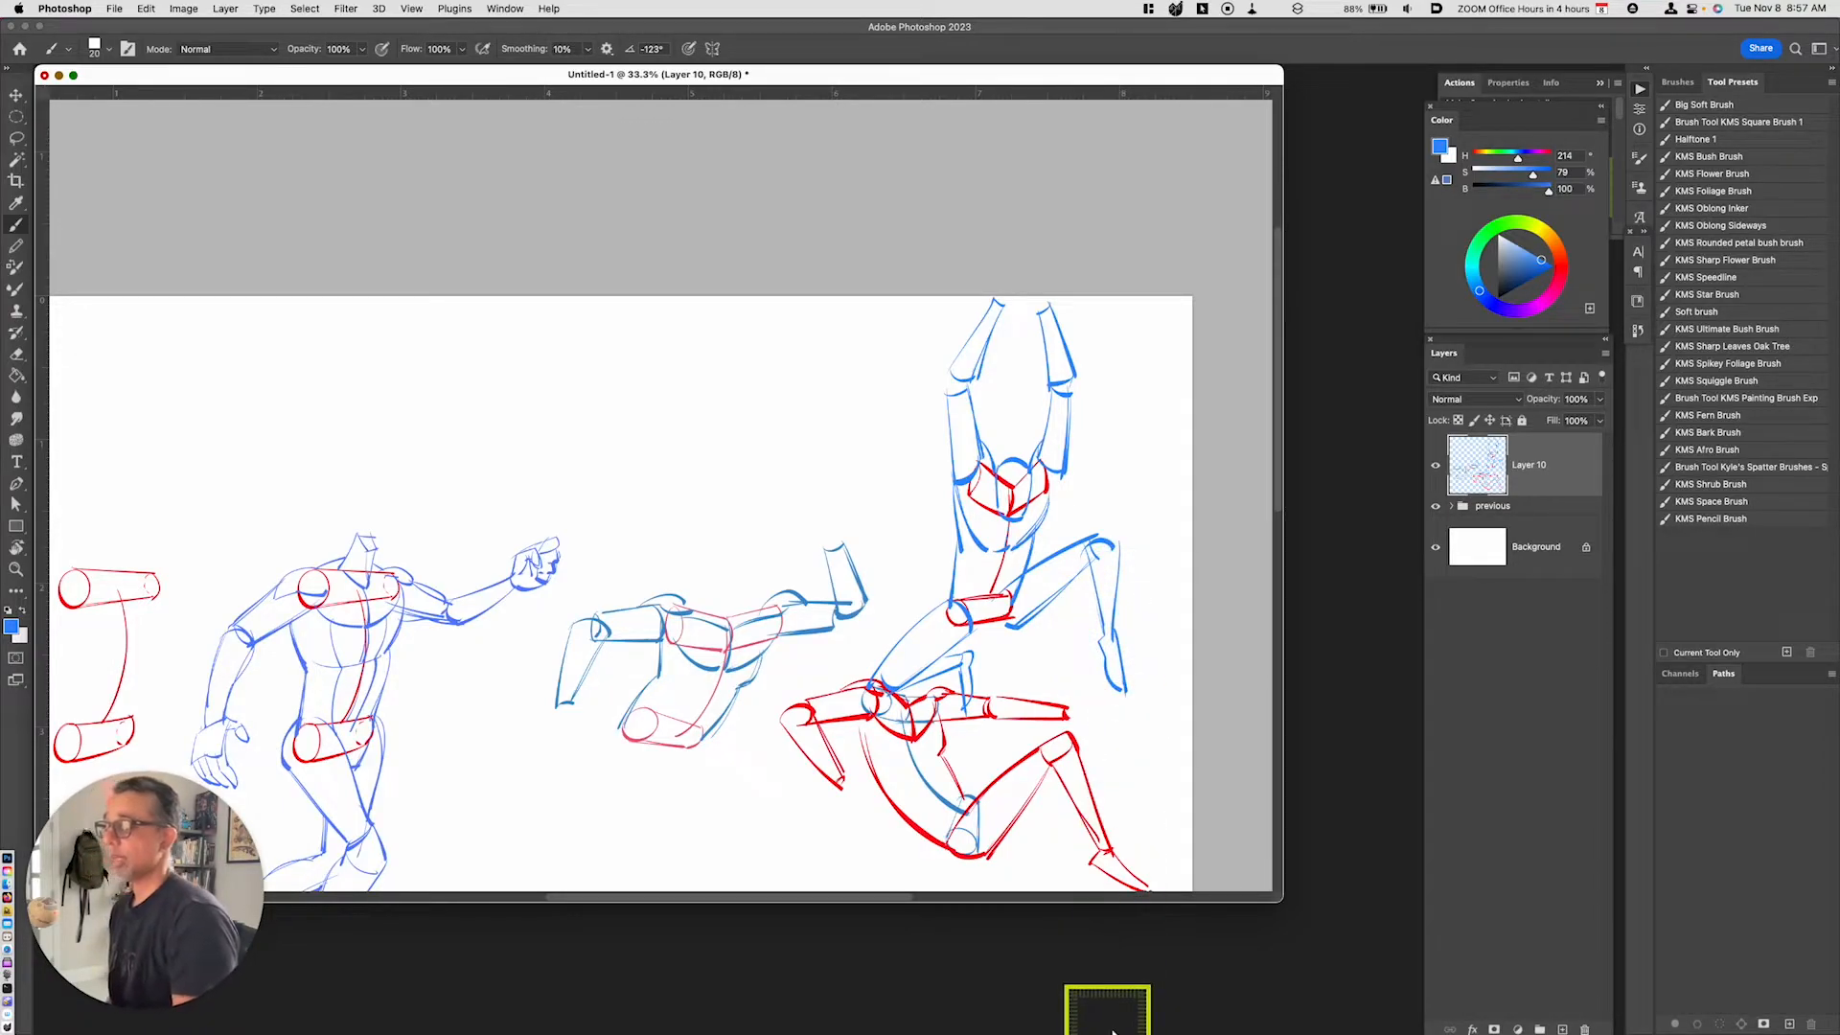
Add a new layer and draw a foreshortened shoulder cylinder bent toward the viewer in red (H 354, S 79, B 100), above the blue torso
key("space")
left_click_drag(955, 610, 1148, 680)
left_click(1553, 281)
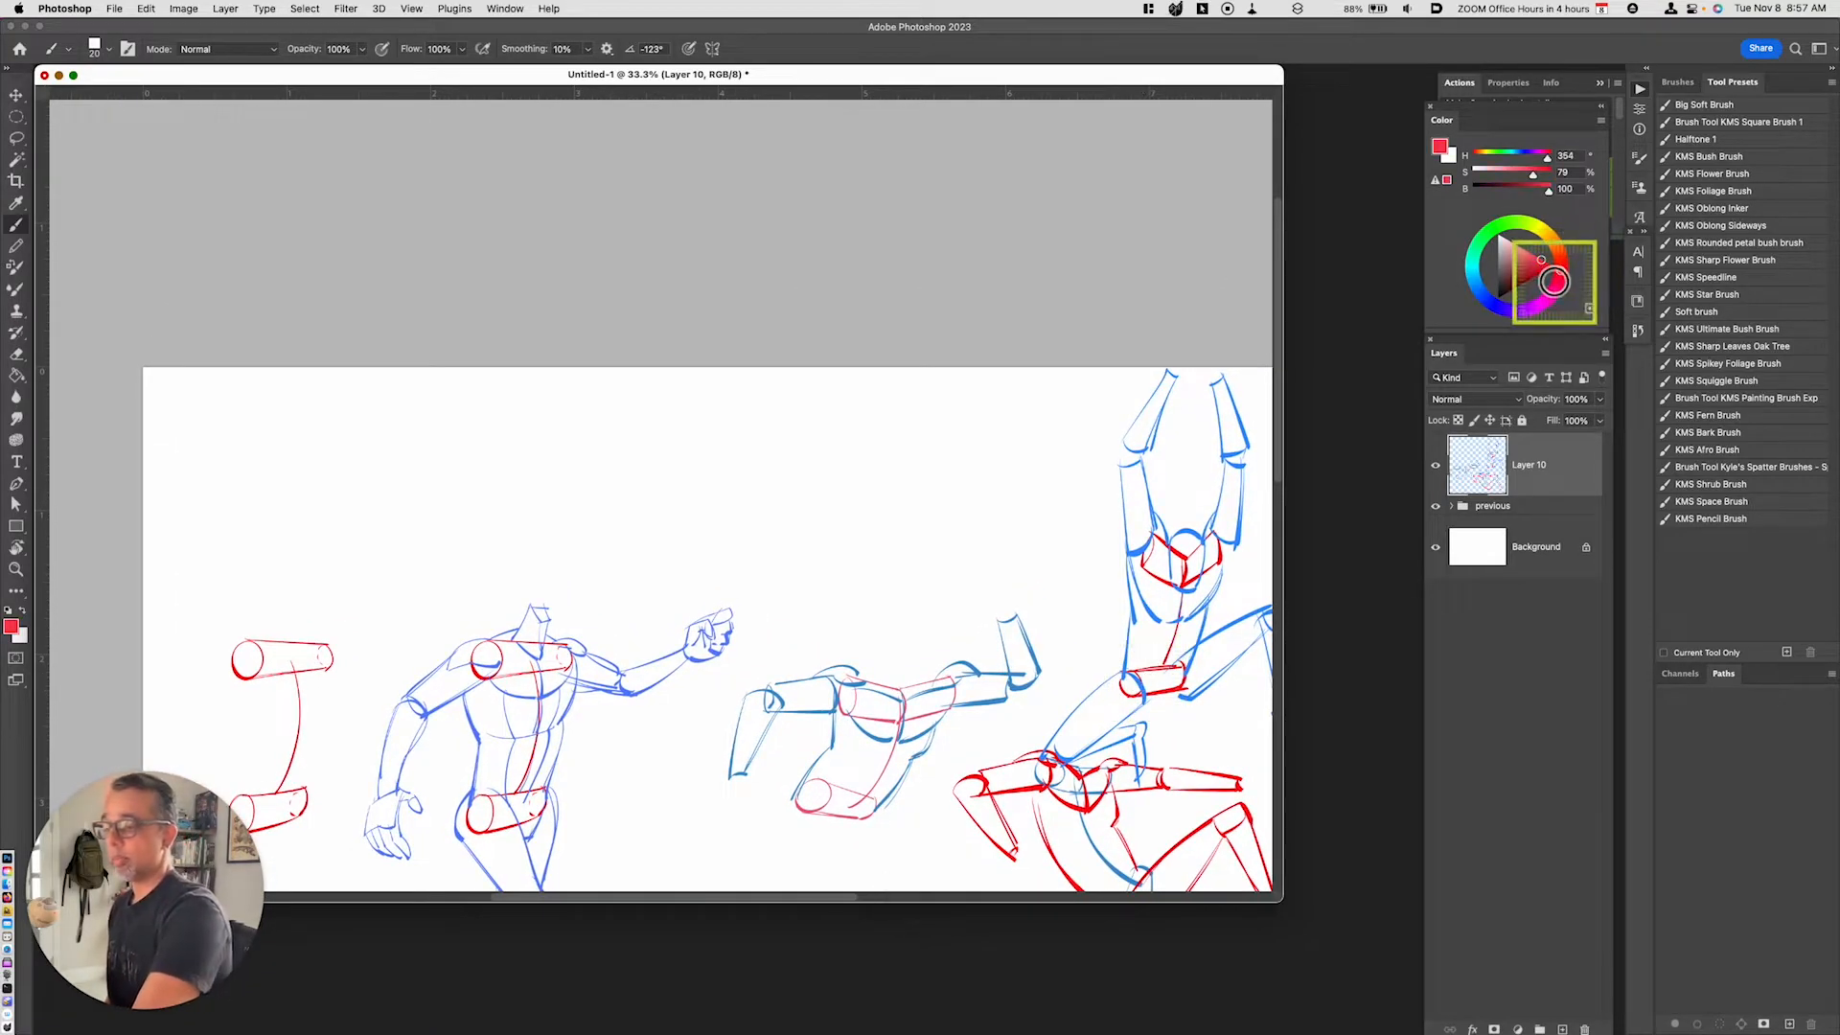
key("shift+alt+super+n")
key("space")
left_click_drag(1095, 634, 1054, 610)
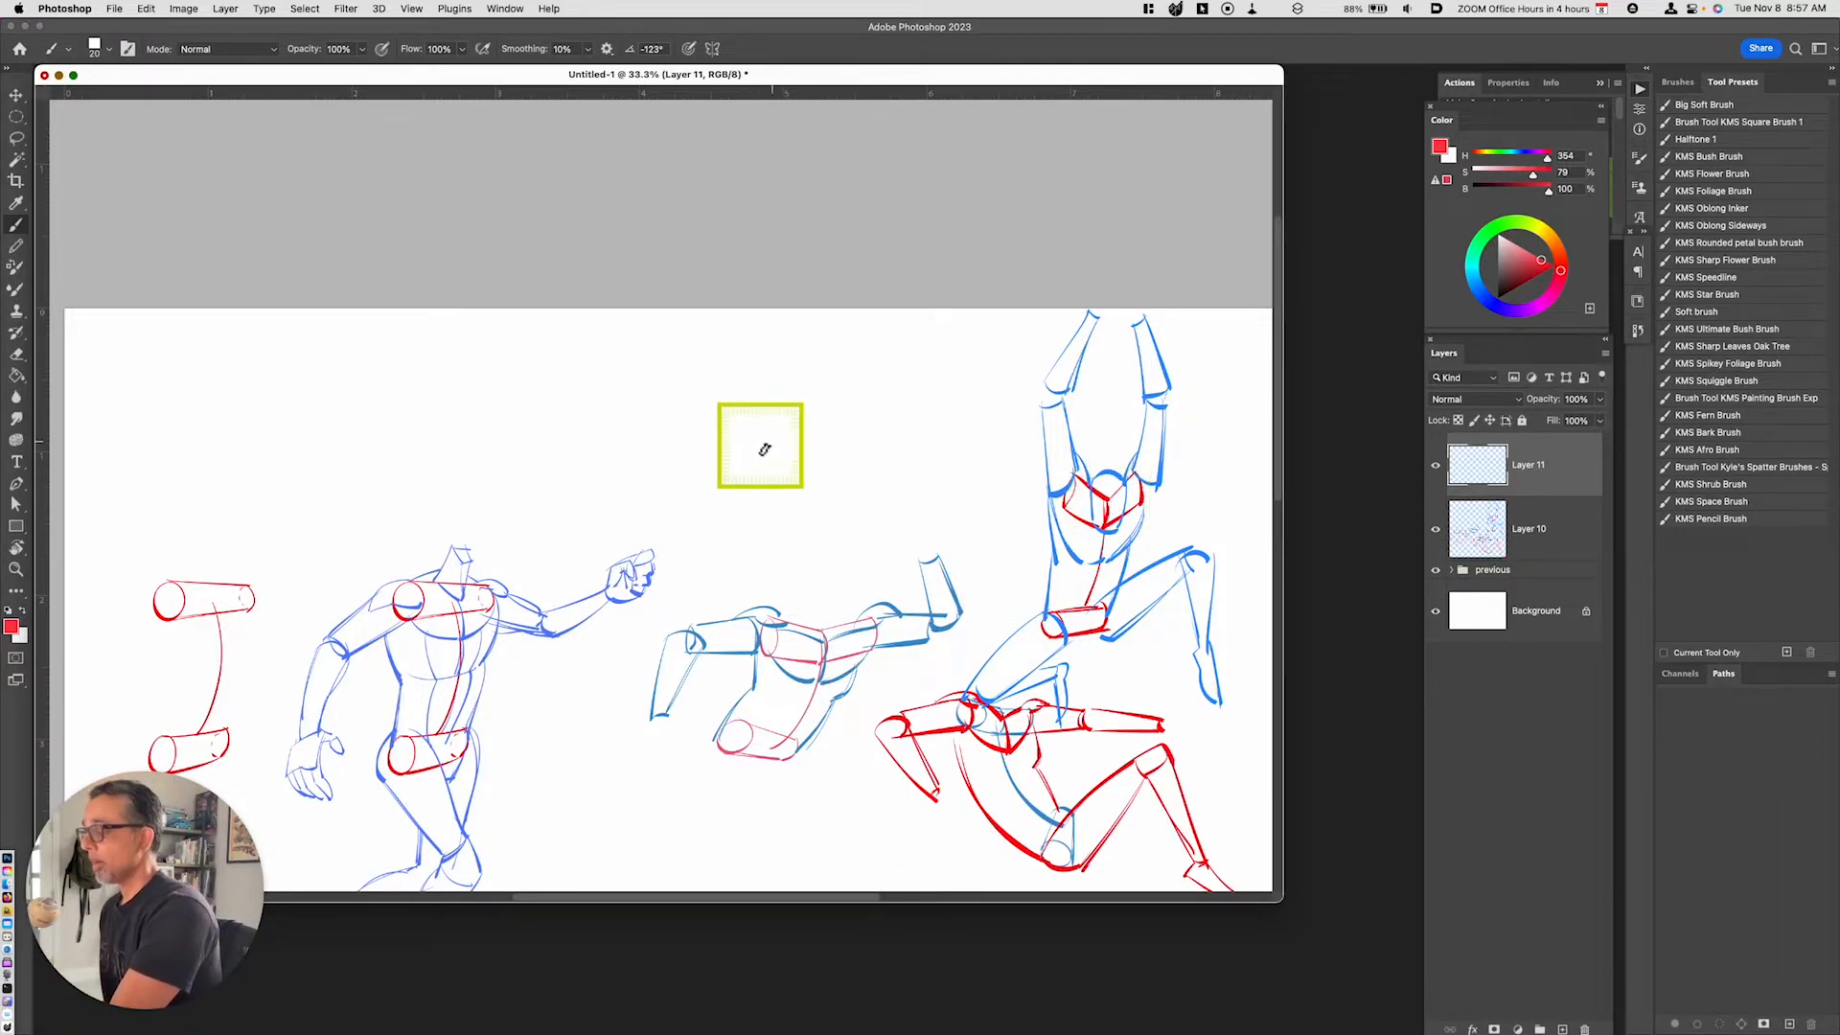
mouse_move(757, 428)
left_mouse_down()
mouse_move(814, 452)
mouse_move(745, 462)
left_mouse_up()
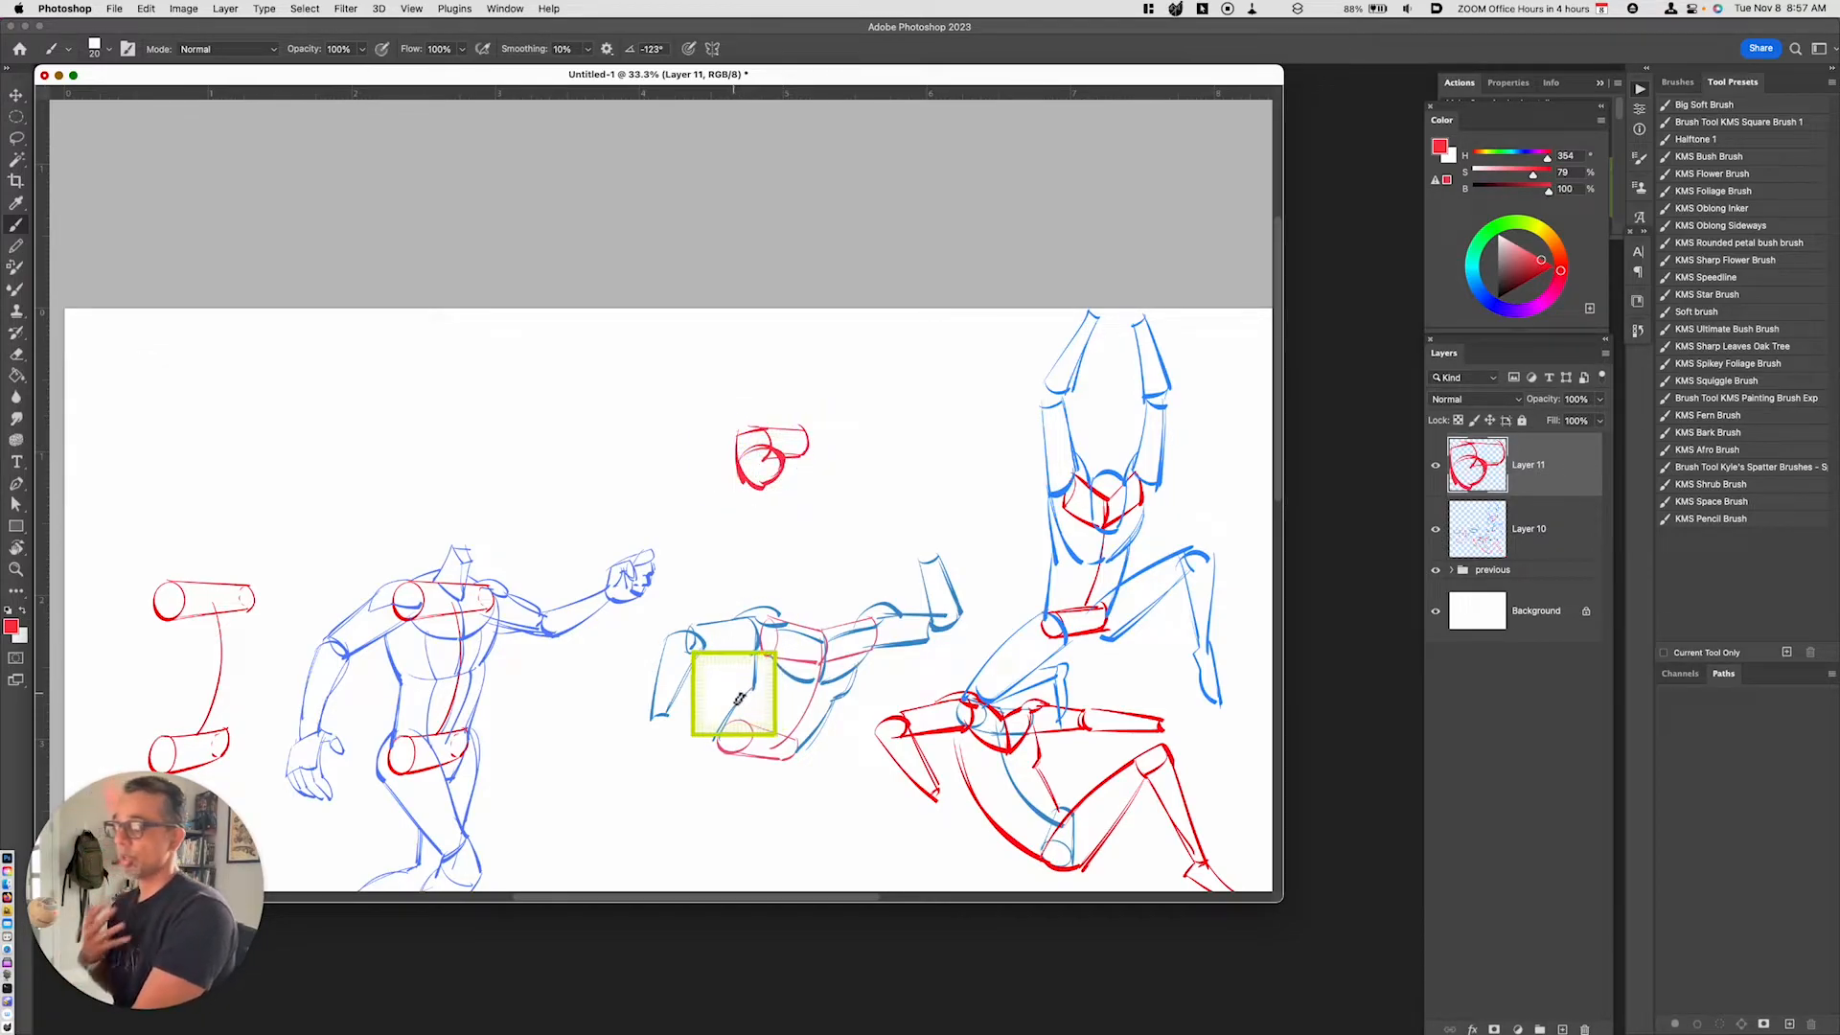
Sample blue from the artwork and draw a large foreshortened arm reaching diagonally down, a smaller arm extended behind, and the head
left_click(1181, 585, "alt")
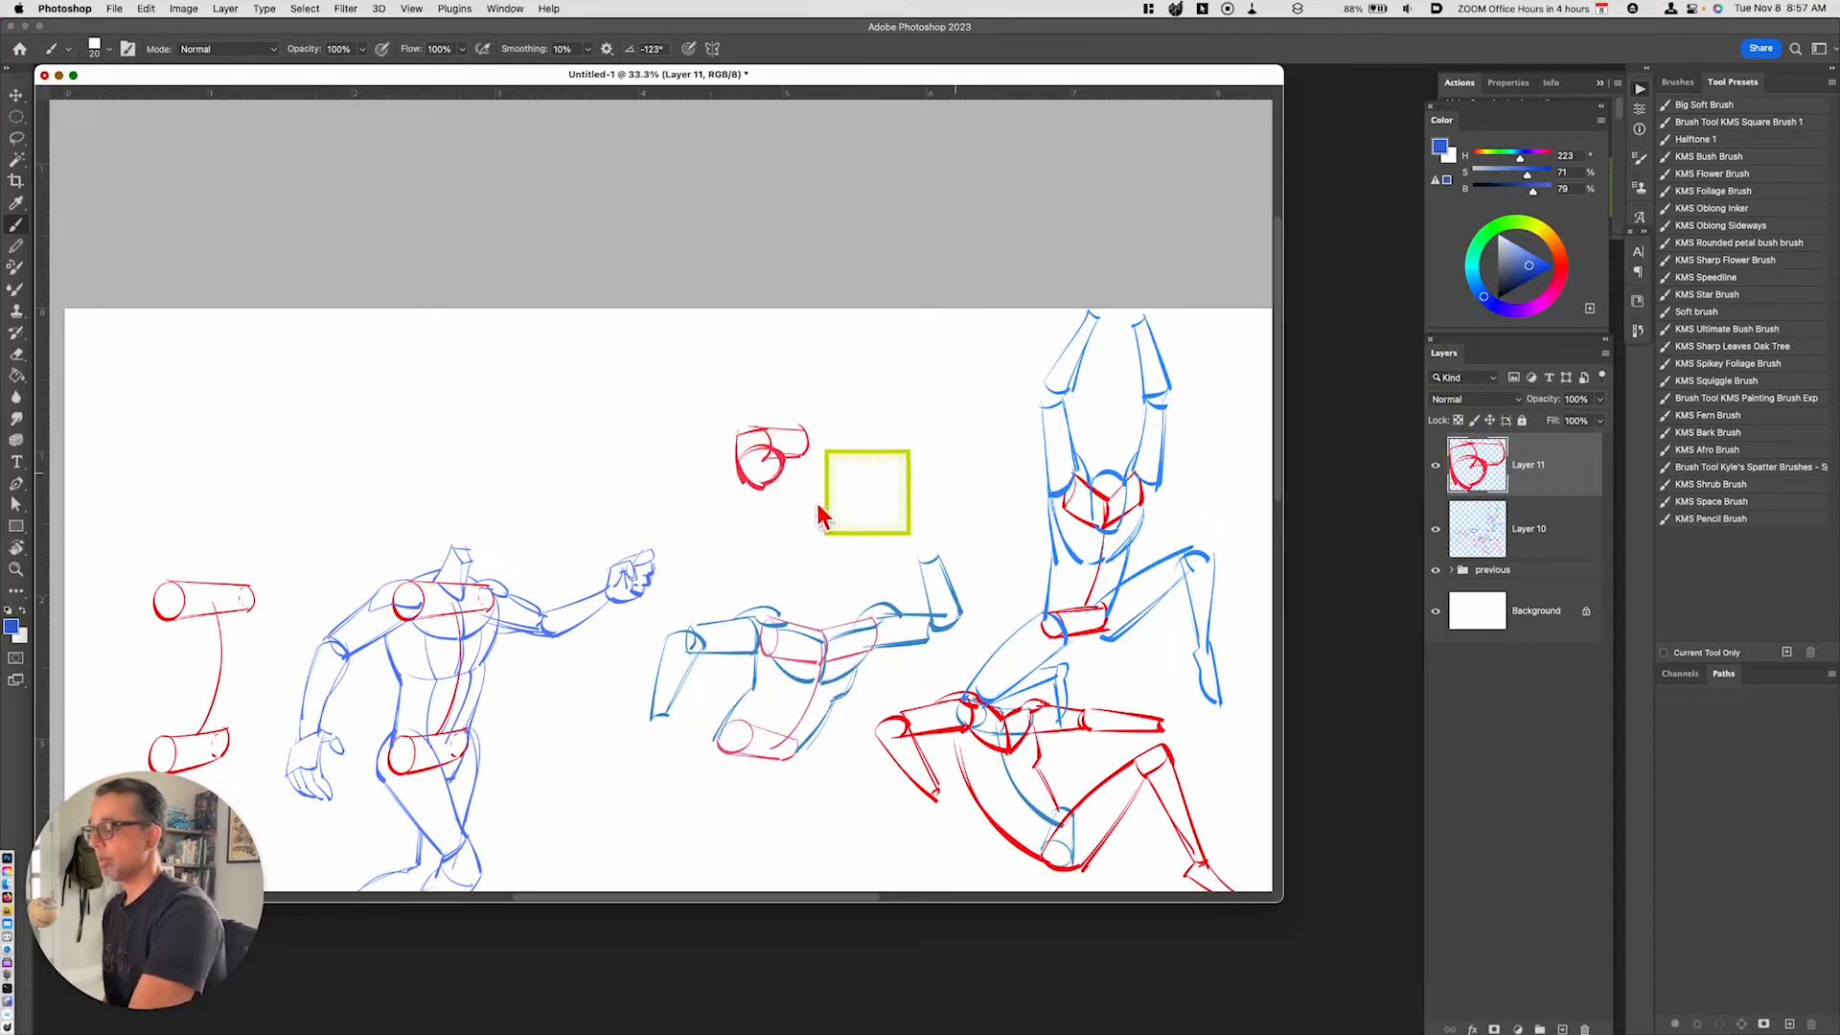
mouse_move(796, 539)
left_mouse_down()
mouse_move(800, 481)
mouse_move(874, 575)
left_mouse_up()
left_click_drag(733, 477, 867, 587)
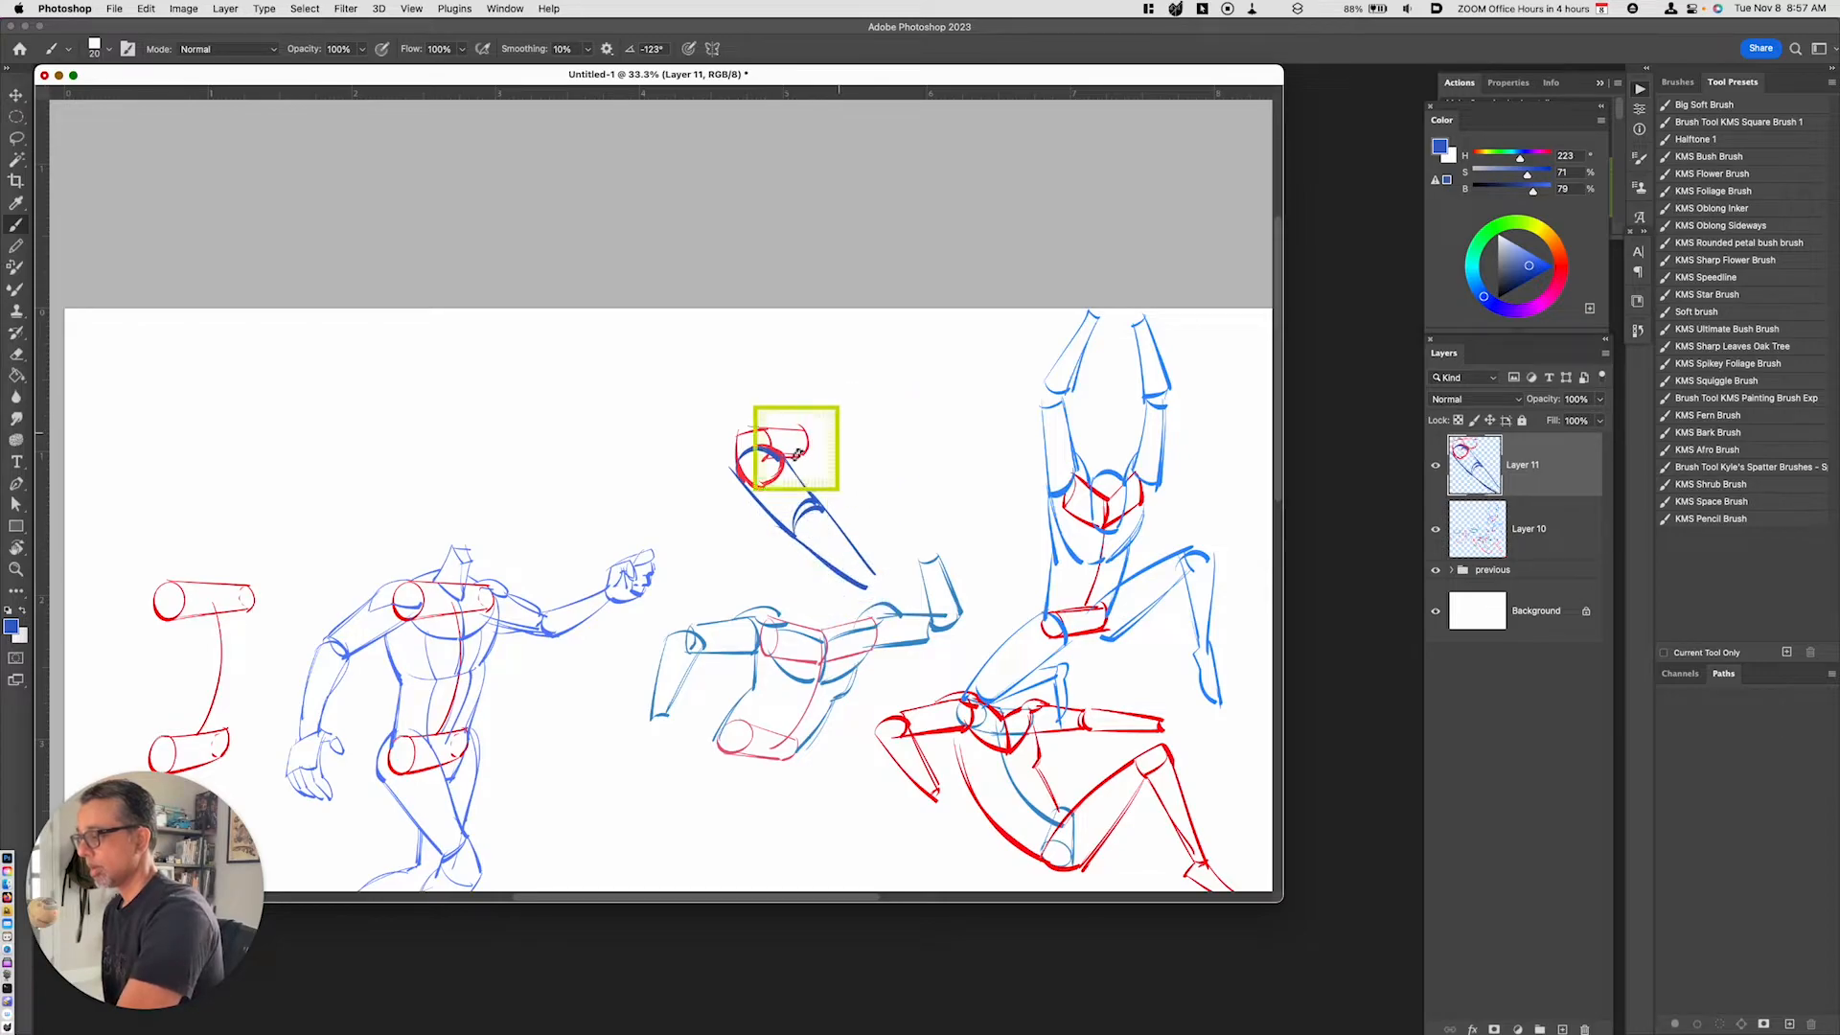
key("super+z")
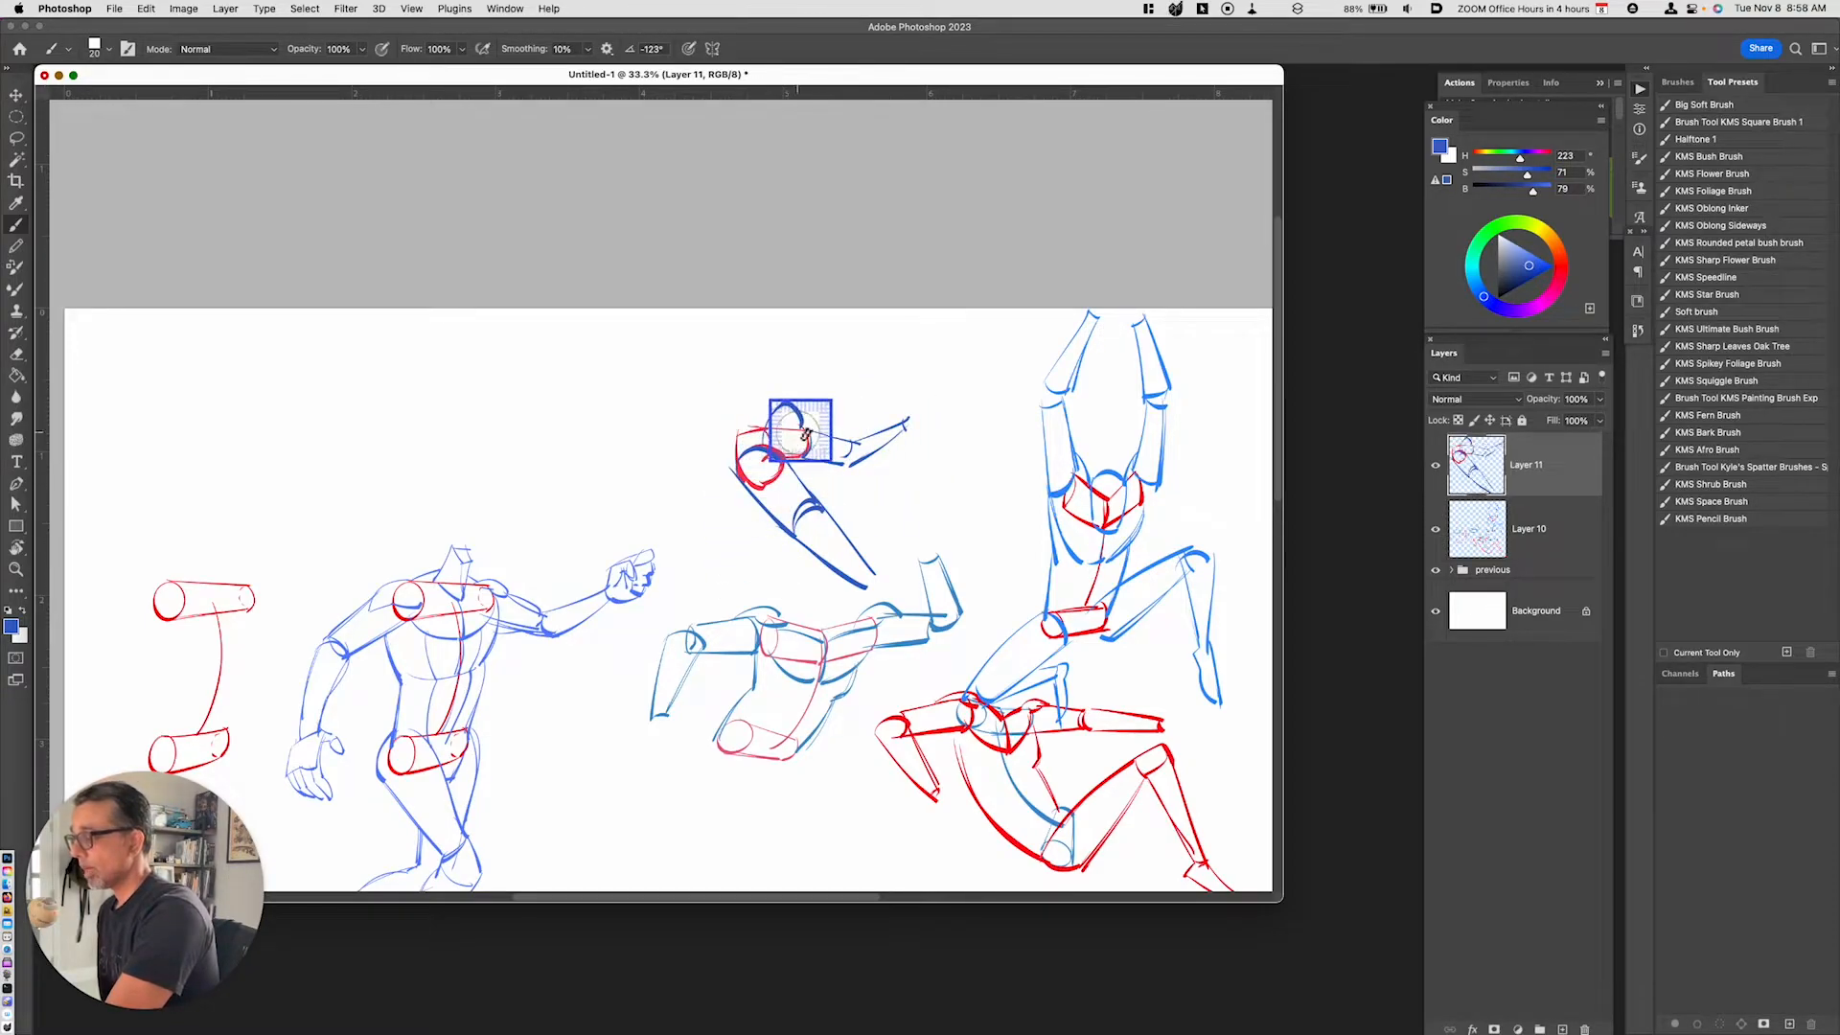
key("super+z")
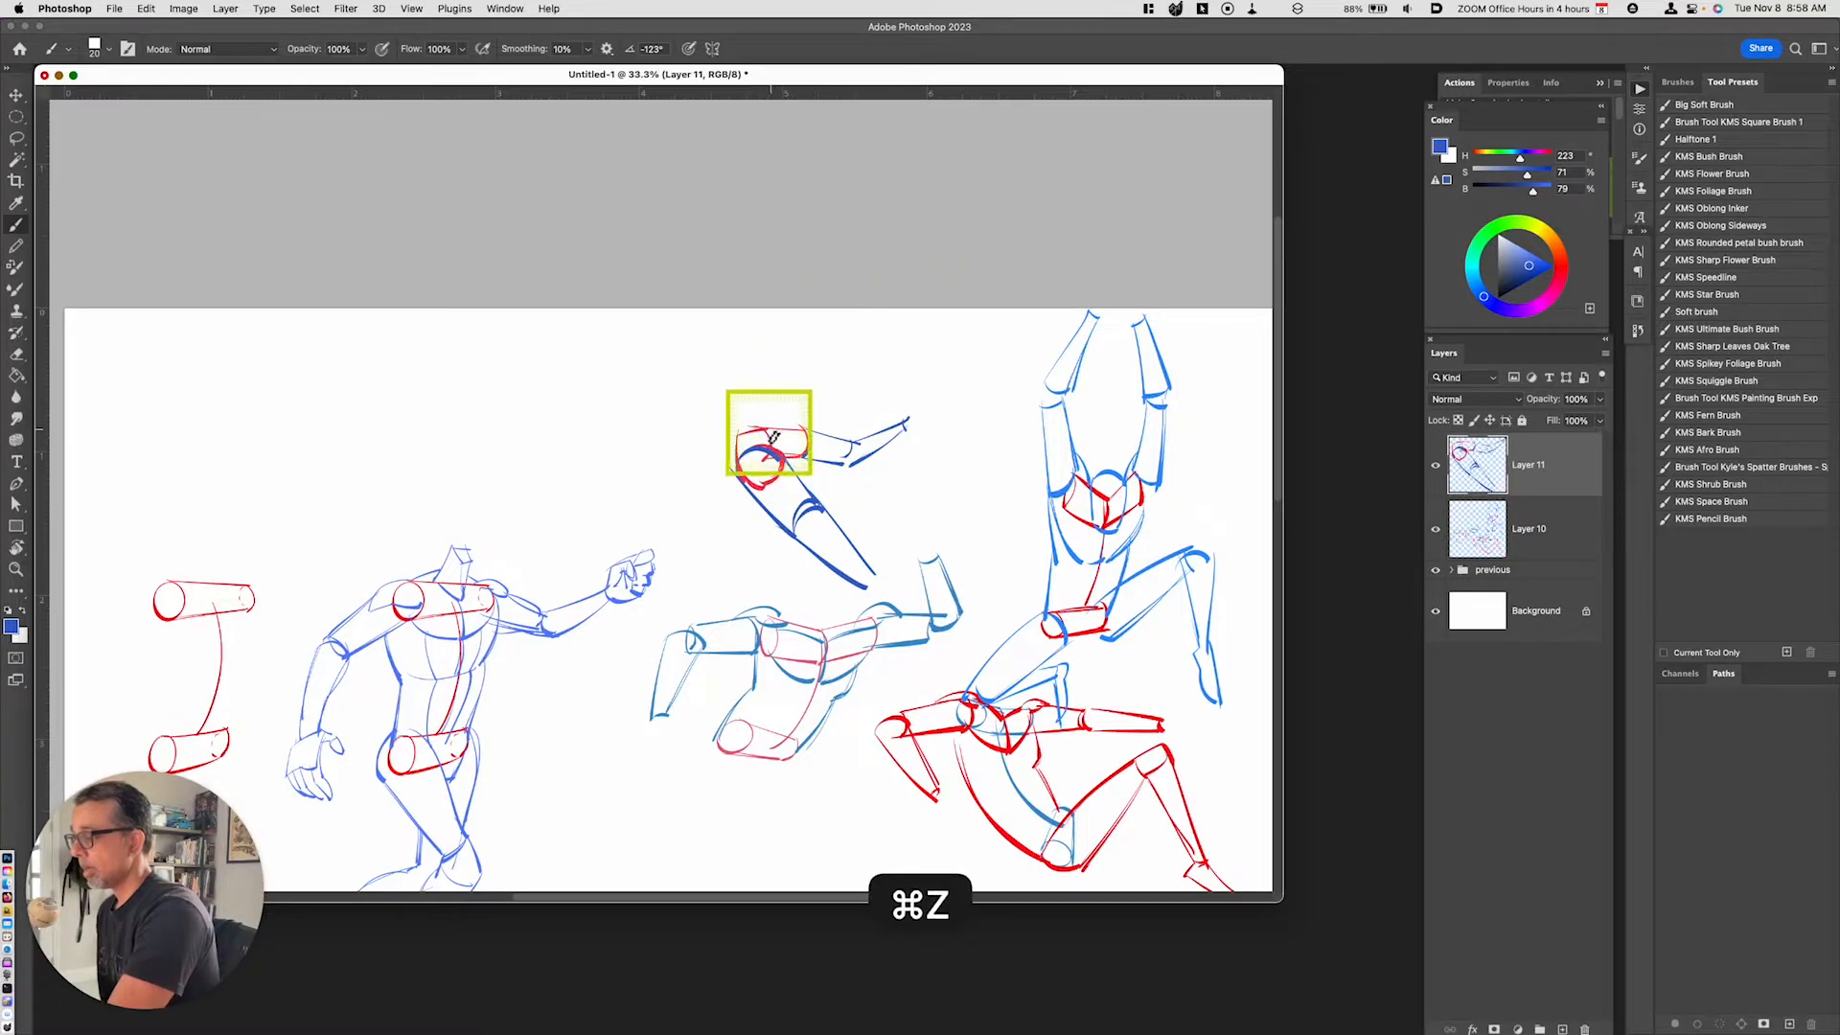
left_click_drag(764, 433, 810, 427)
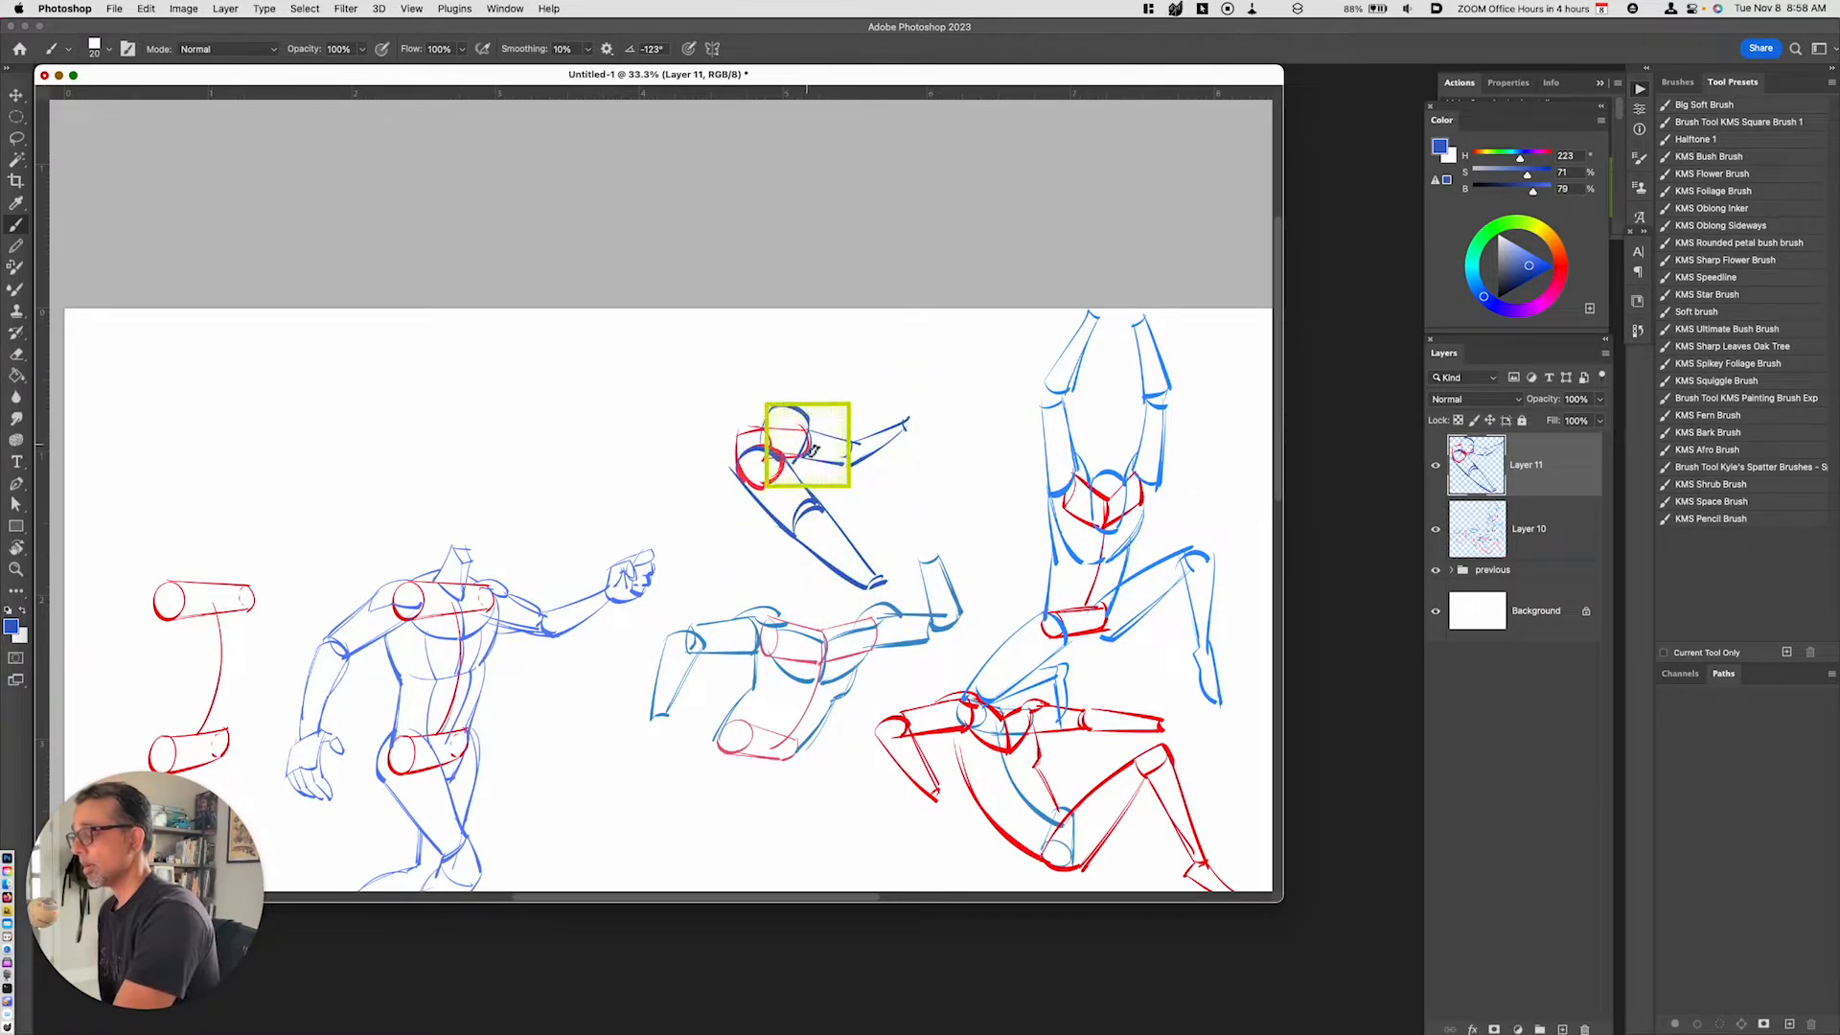
Draw the reaching figure's torso sides with a curved waistline, and add block hands at the ends of both arms
mouse_move(734, 423)
left_mouse_down()
mouse_move(721, 510)
mouse_move(760, 514)
mouse_move(745, 560)
left_mouse_up()
left_click_drag(715, 480, 699, 554)
key("super+z")
mouse_move(697, 531)
left_mouse_down()
mouse_move(727, 559)
mouse_move(753, 553)
left_mouse_up()
left_click_drag(904, 410, 917, 424)
left_click_drag(877, 593, 917, 613)
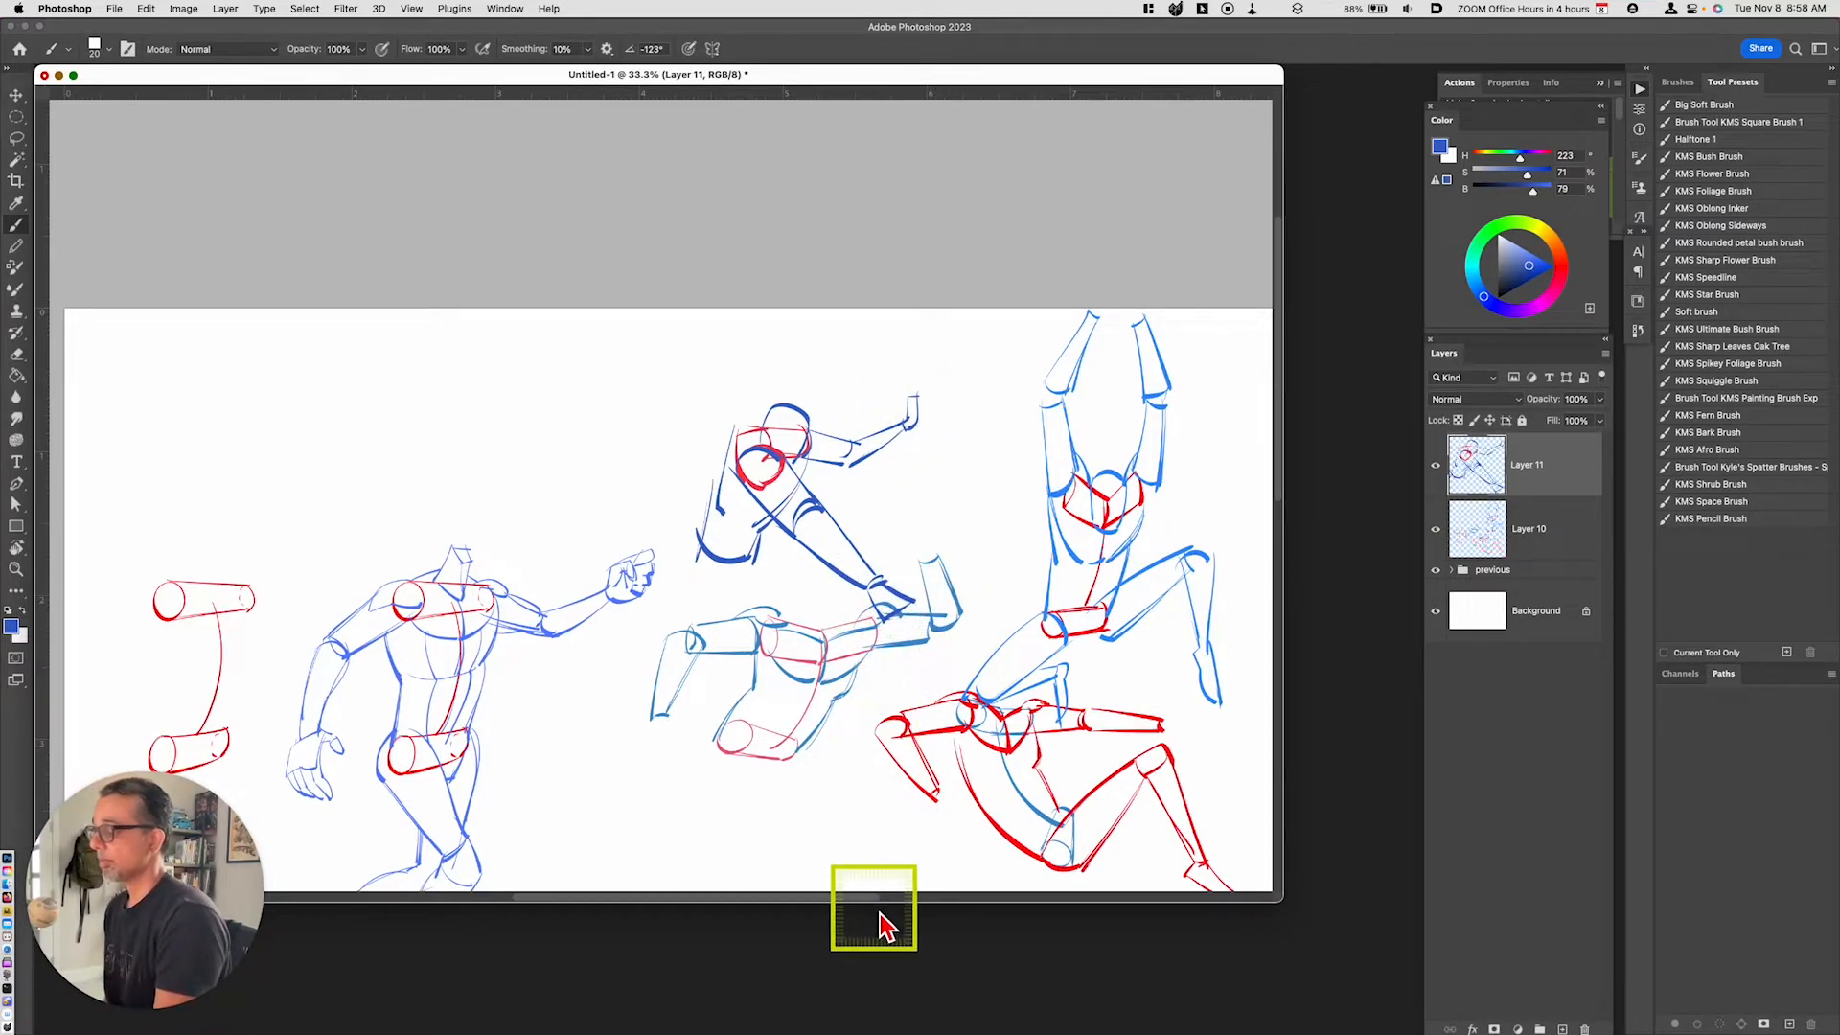
Draw a dark red base of bent shoulders, diagonal spine and tilted hips above the standing figure, and shift the layer's artwork up and right
key("space")
left_click_drag(875, 760, 974, 669)
left_click(1557, 270)
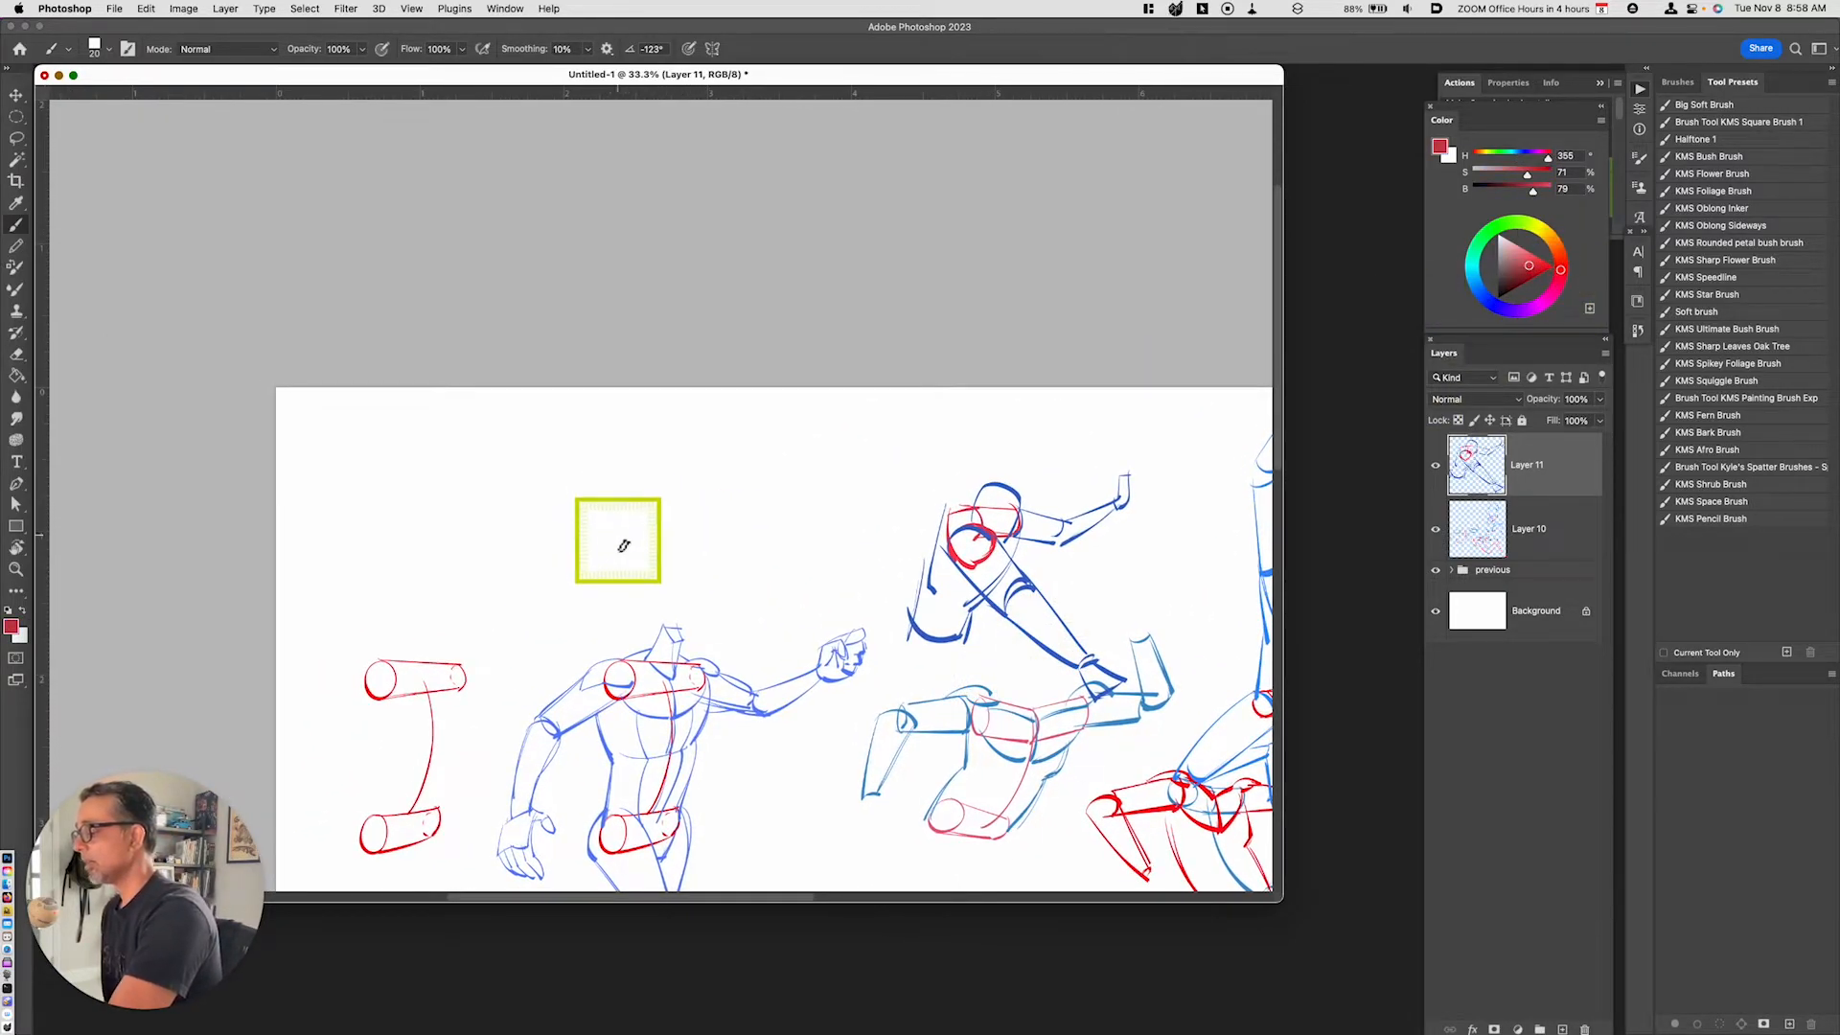
mouse_move(639, 542)
left_mouse_down()
mouse_move(617, 499)
mouse_move(605, 513)
mouse_move(653, 489)
mouse_move(632, 519)
mouse_move(650, 512)
mouse_move(699, 591)
left_mouse_up()
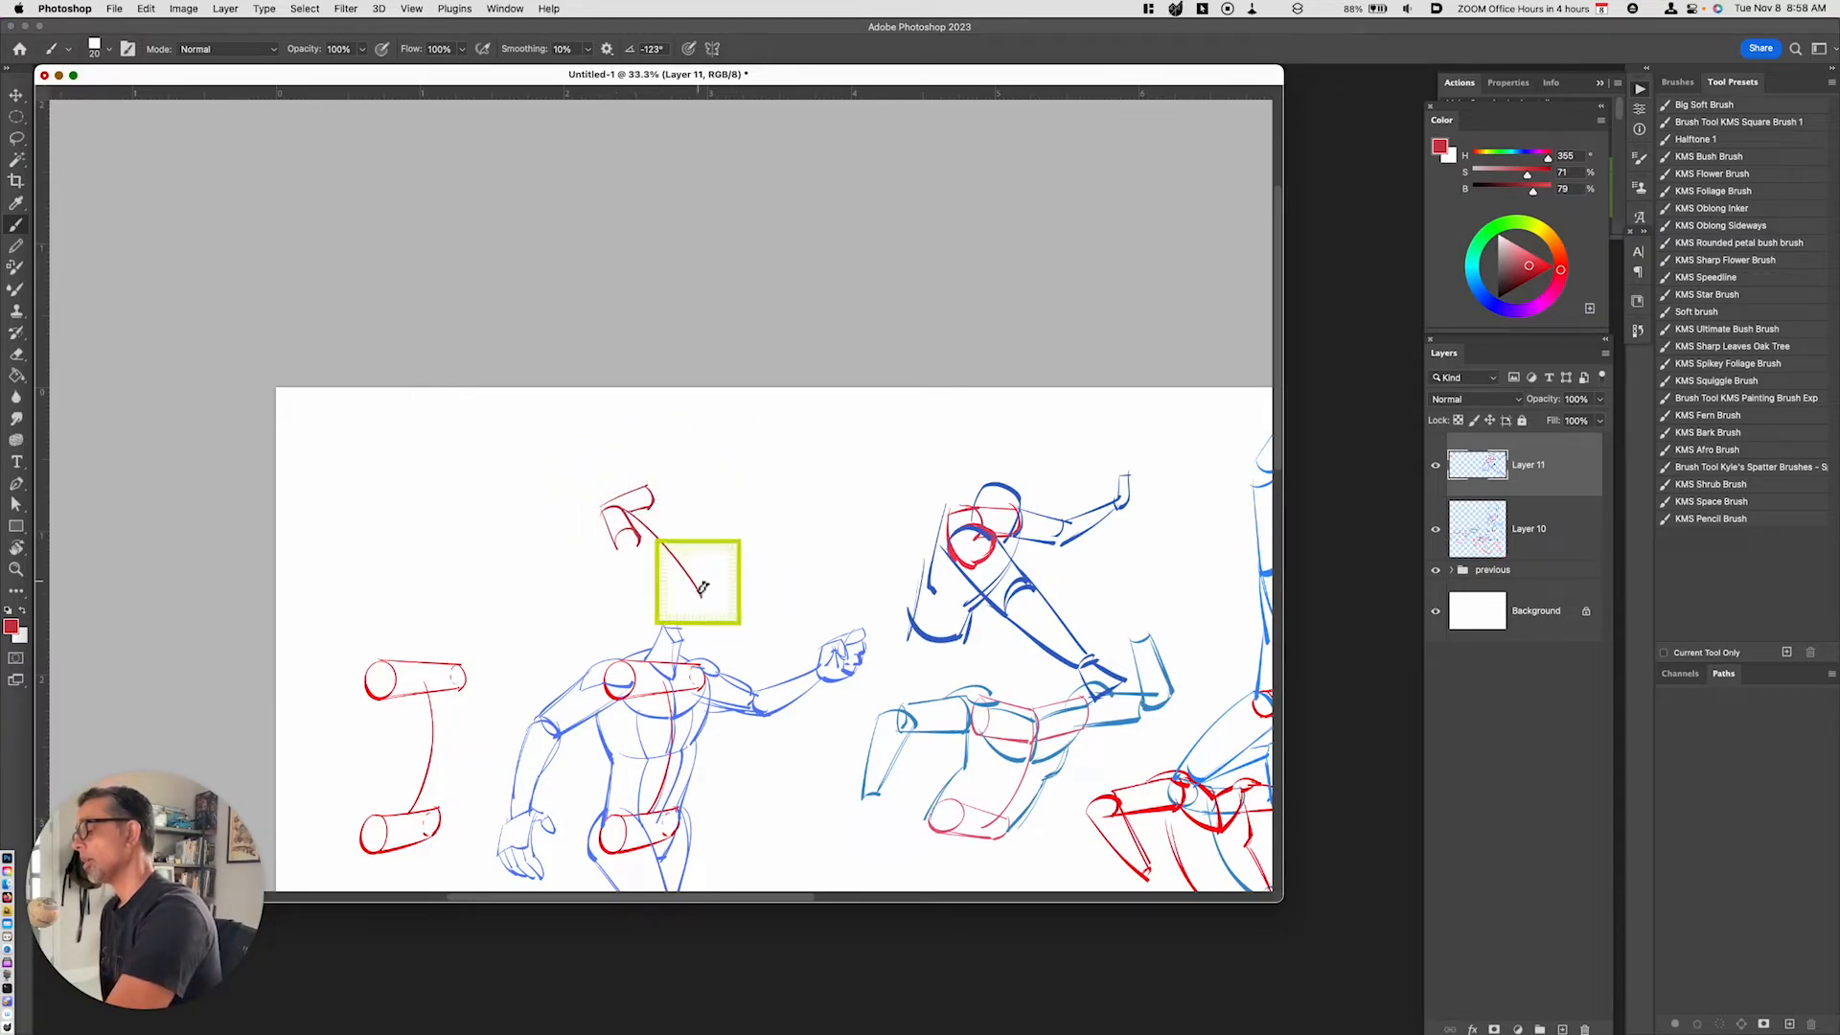
mouse_move(681, 607)
left_mouse_down()
mouse_move(719, 575)
mouse_move(690, 614)
left_mouse_up()
key("v")
left_click_drag(830, 650, 860, 607)
Draw the diagonal figure's head and two arms swept backward in light blue (H 211, S 74, B 100)
left_click(1475, 287)
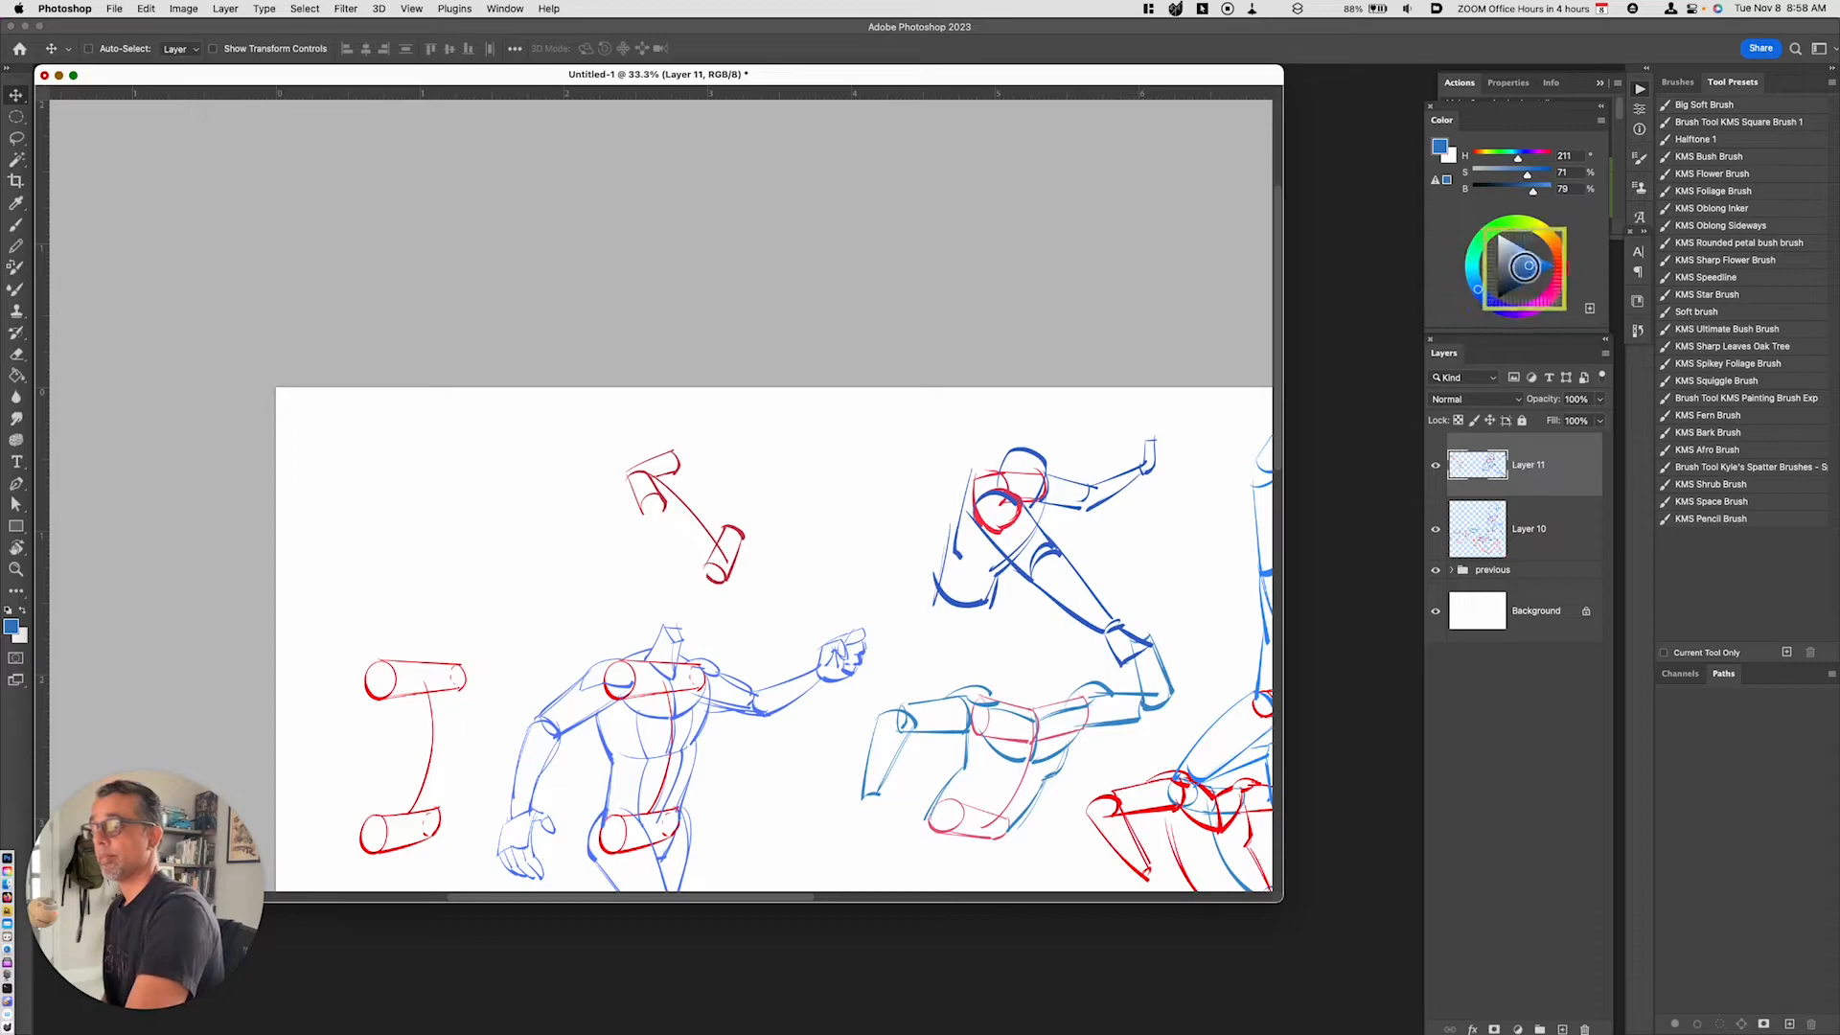
key("b")
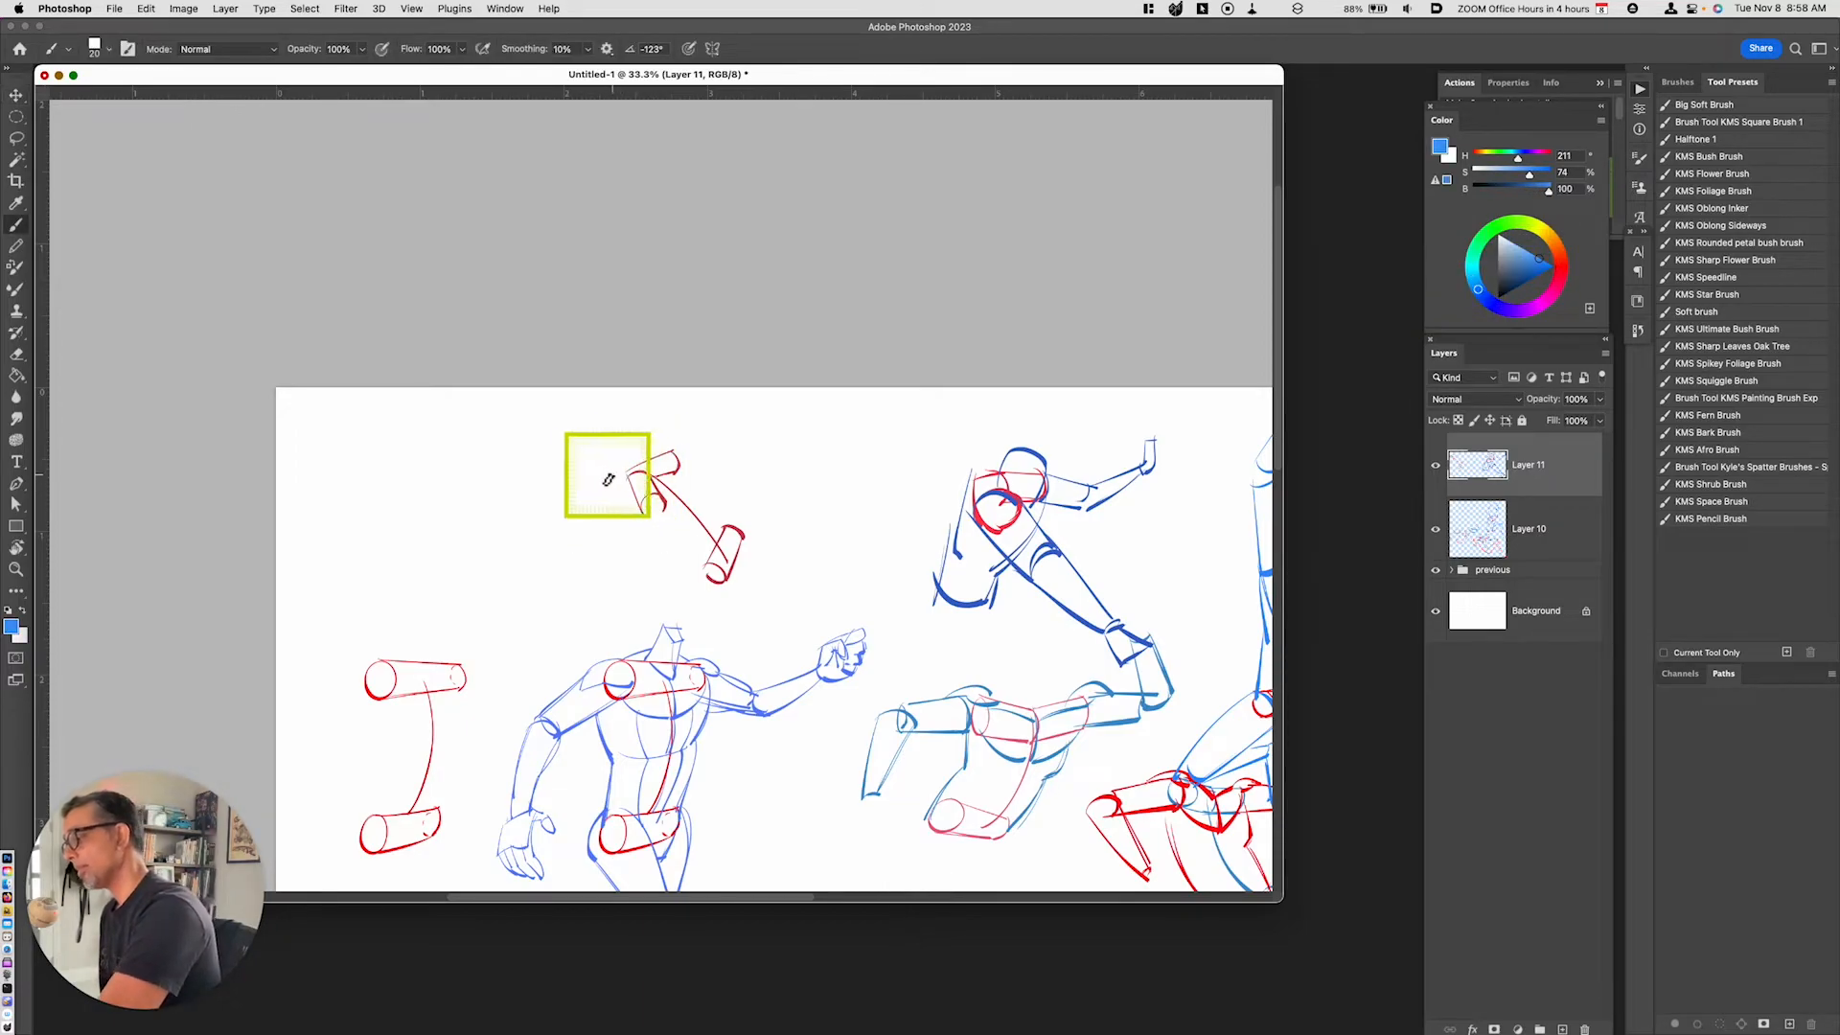
key("super+z")
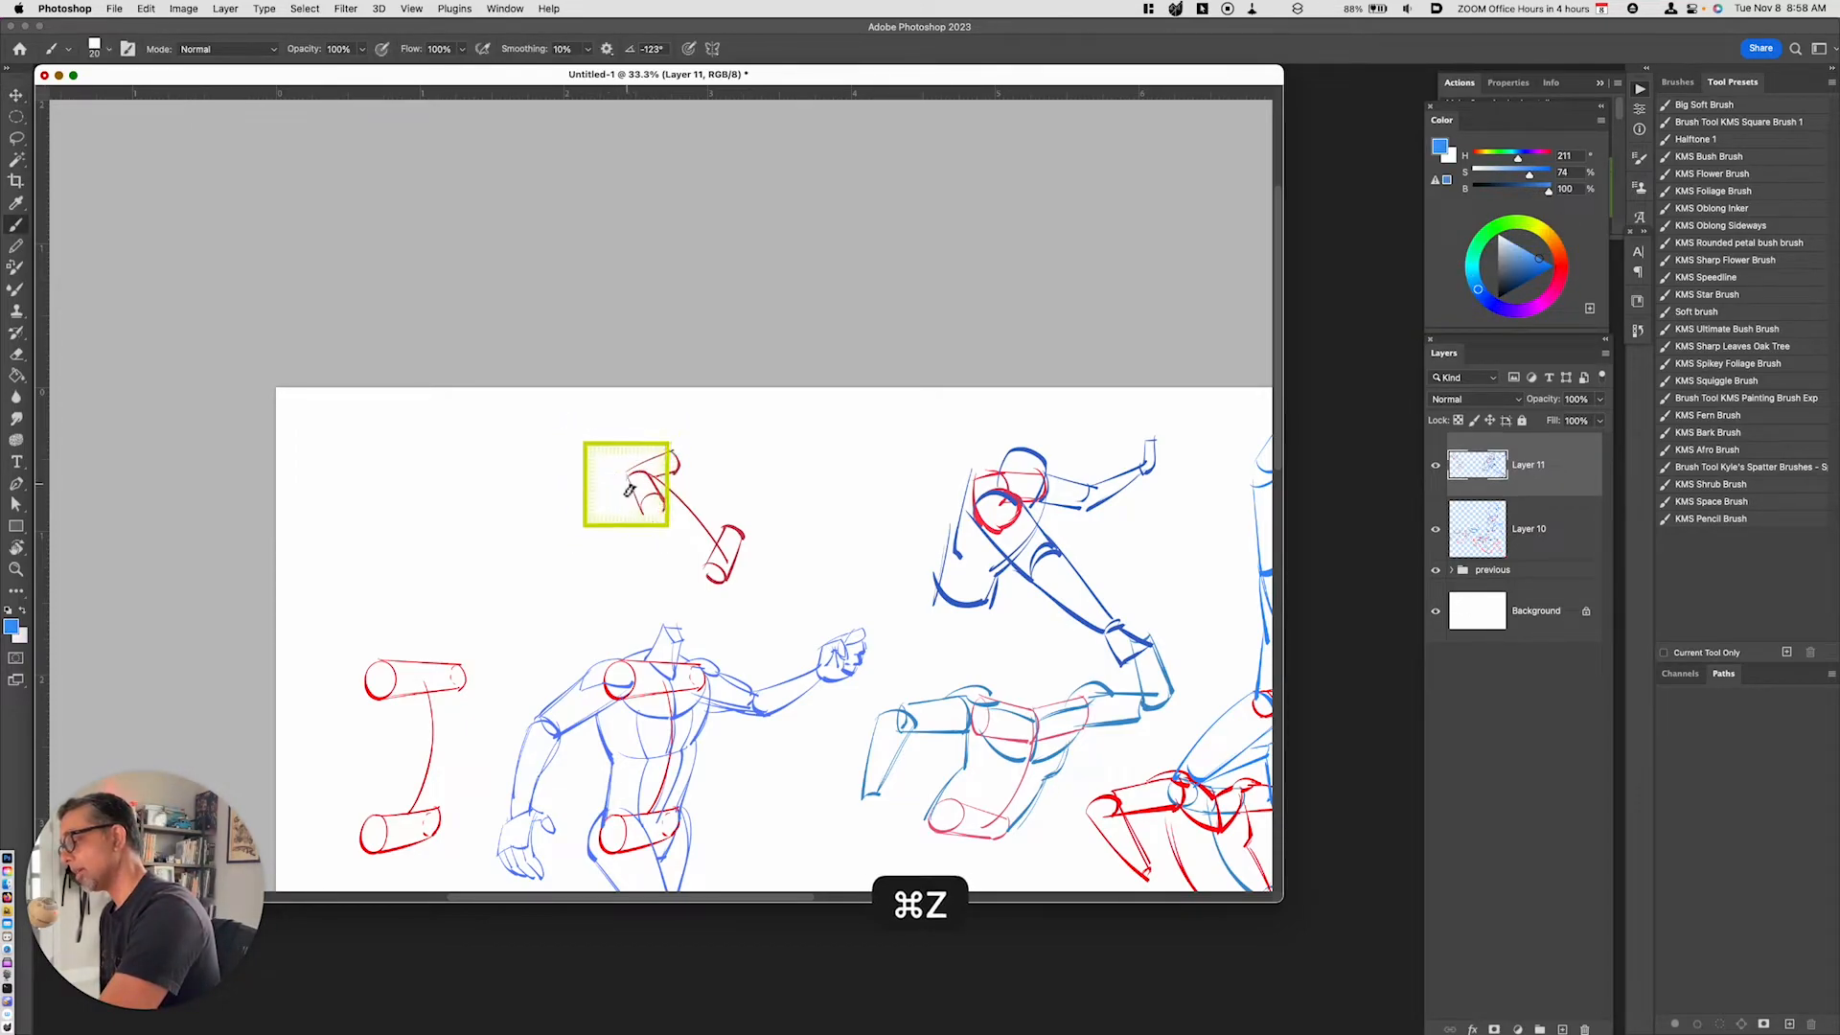
mouse_move(661, 458)
left_mouse_down()
mouse_move(641, 551)
mouse_move(589, 507)
mouse_move(618, 470)
mouse_move(615, 515)
left_mouse_up()
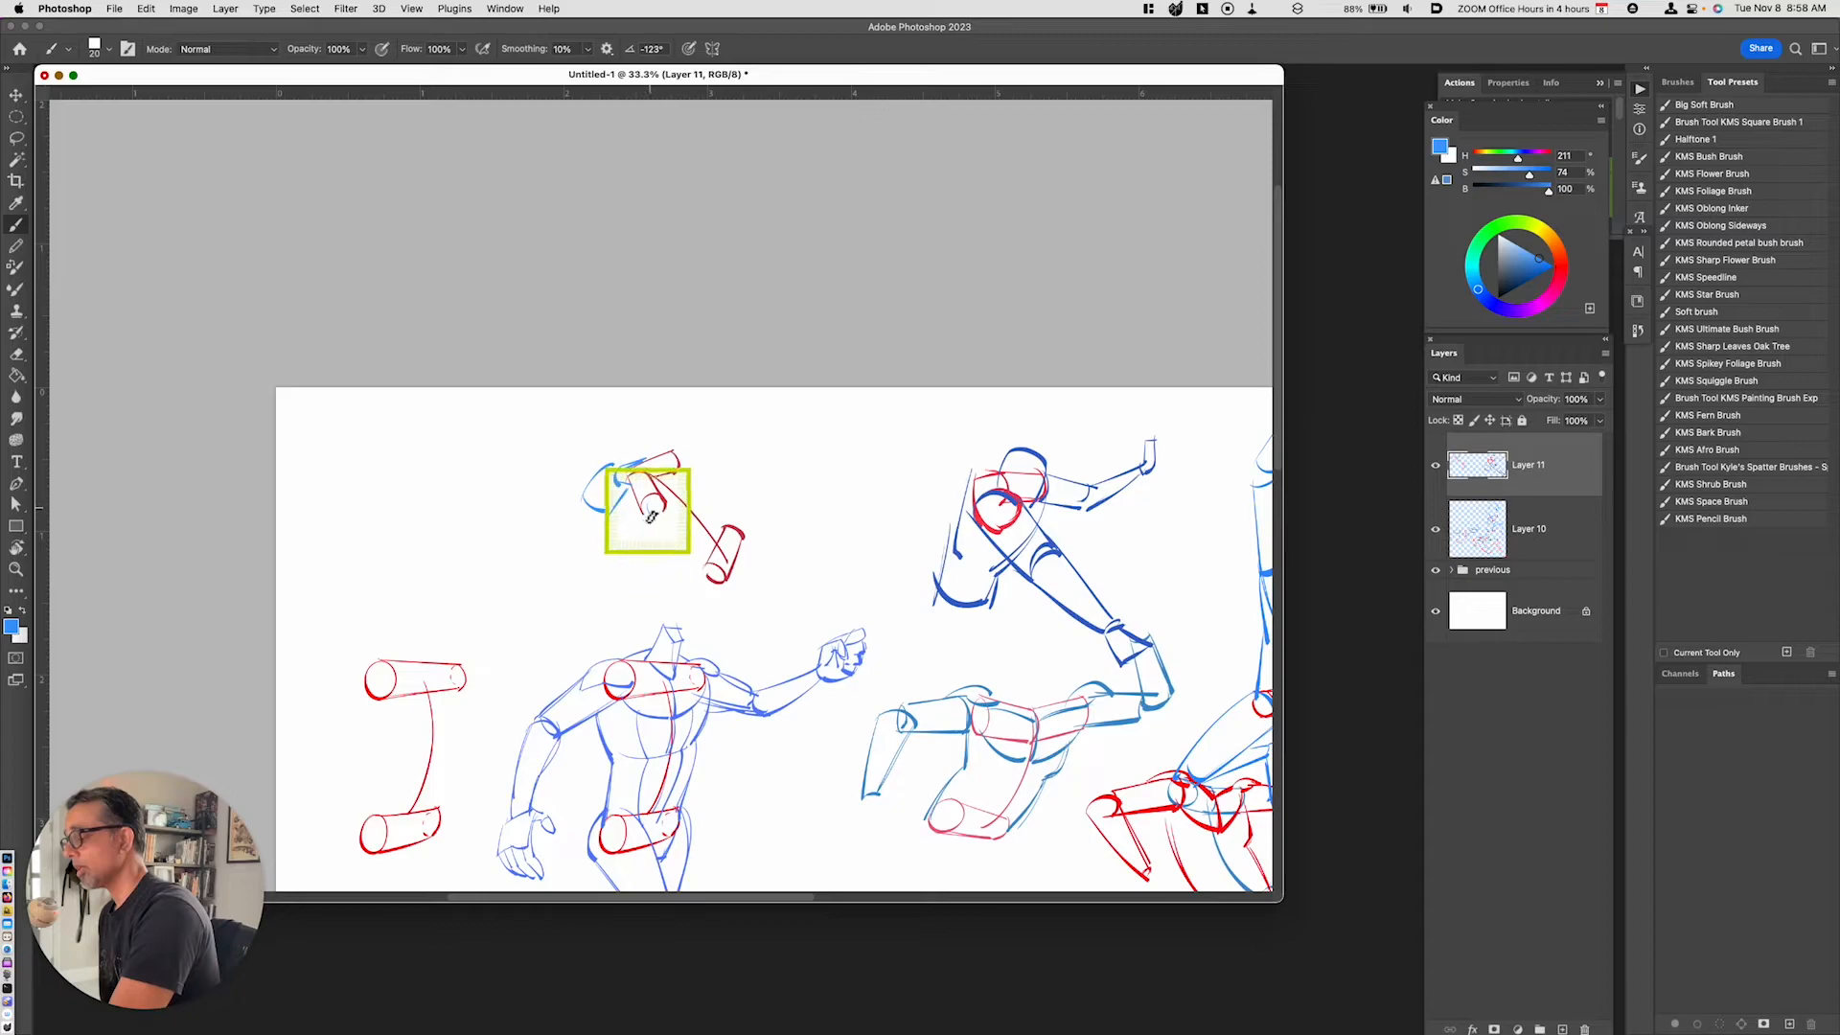
mouse_move(653, 511)
left_mouse_down()
mouse_move(712, 510)
mouse_move(665, 503)
mouse_move(752, 479)
mouse_move(729, 487)
mouse_move(776, 438)
mouse_move(739, 493)
left_mouse_up()
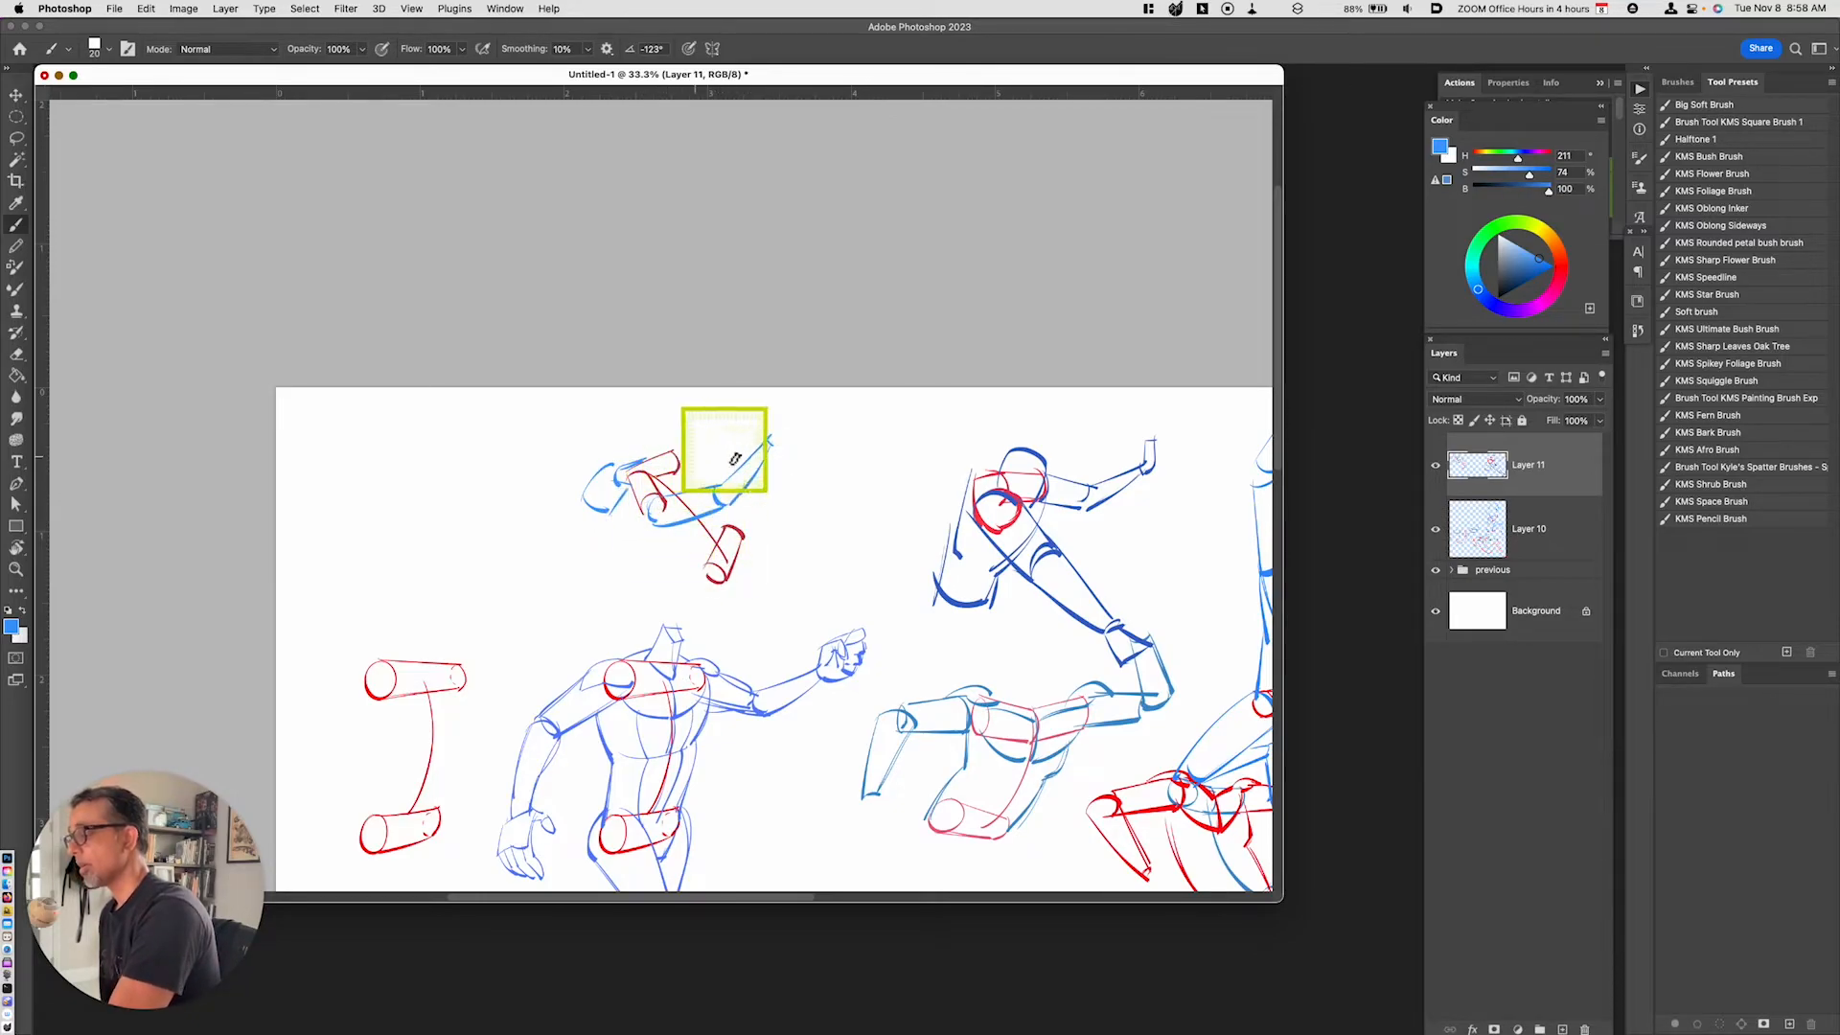
left_click_drag(696, 414, 688, 446)
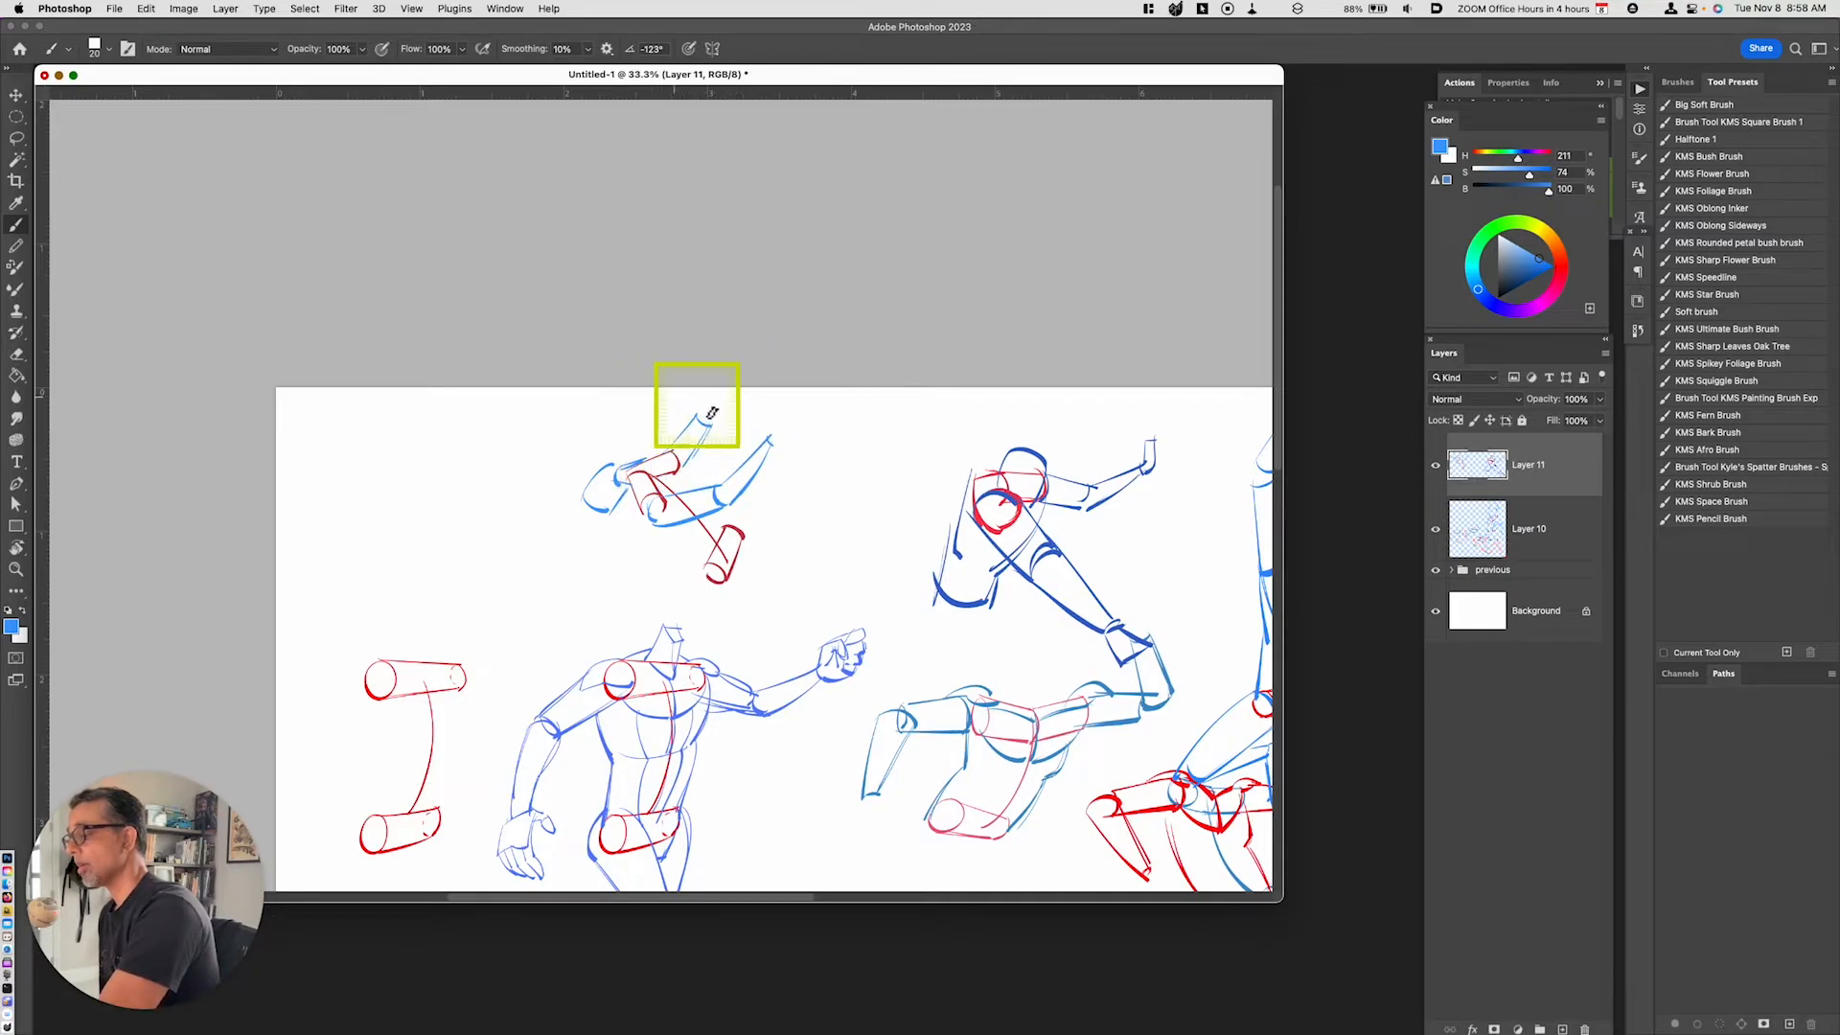
left_click_drag(696, 415, 759, 403)
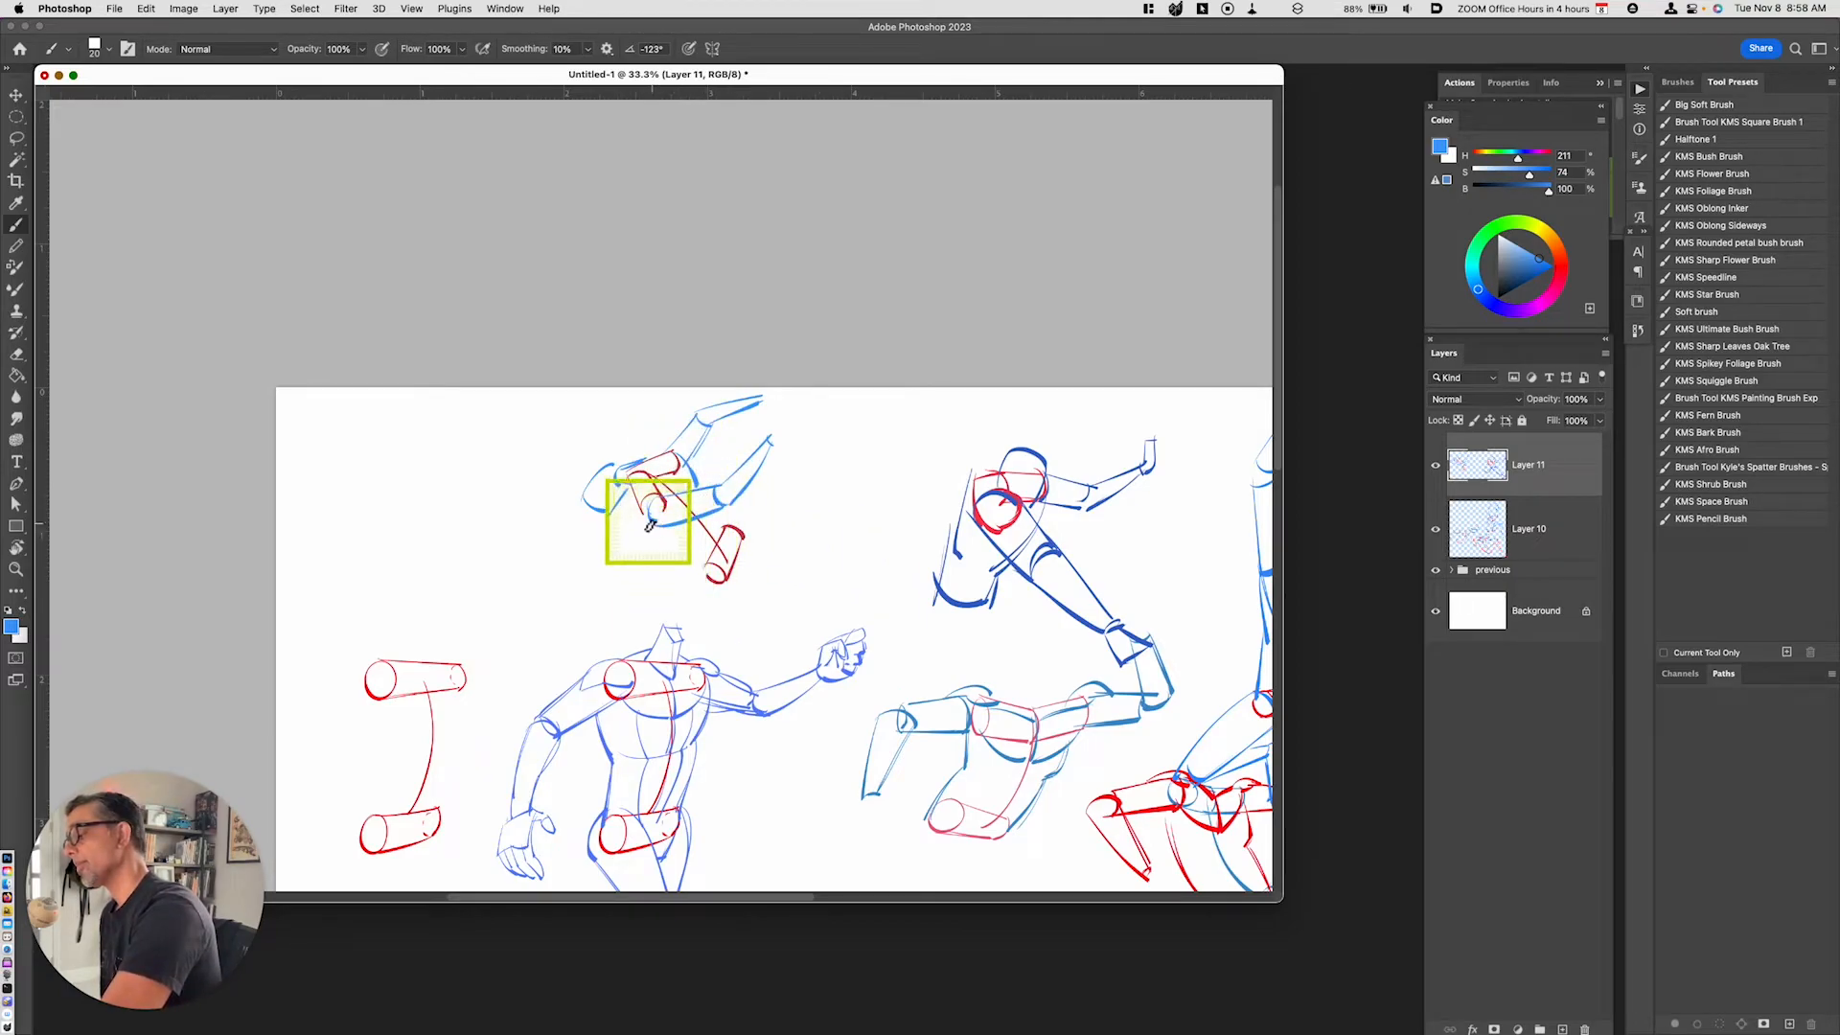
Draw the diagonal figure's torso sides and its lower leg pose, with the thigh extended to a bent knee and the shin angled down
left_click_drag(711, 558, 815, 543)
mouse_move(728, 589)
left_mouse_down()
mouse_move(846, 551)
mouse_move(831, 561)
mouse_move(847, 555)
mouse_move(875, 629)
left_mouse_up()
left_click_drag(813, 546, 923, 674)
mouse_move(723, 581)
left_mouse_down()
mouse_move(862, 541)
mouse_move(848, 560)
mouse_move(876, 611)
mouse_move(828, 565)
mouse_move(877, 628)
left_mouse_up()
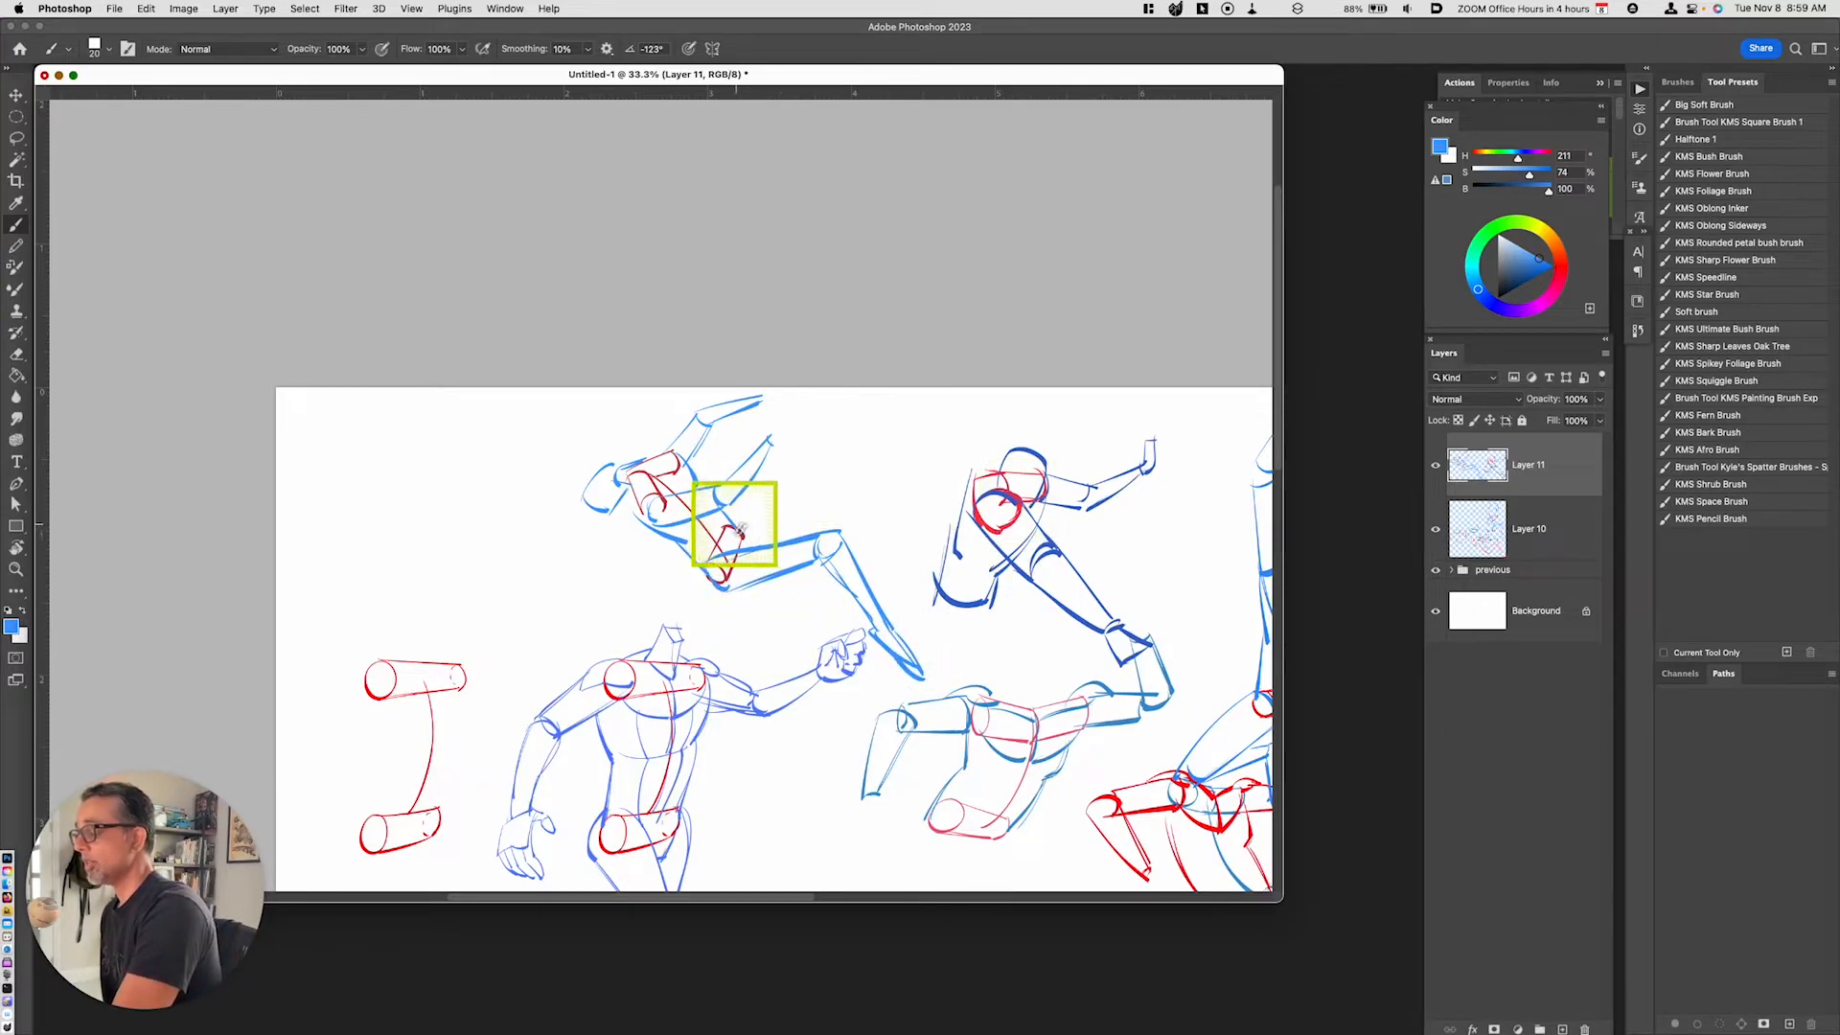
key("super+z")
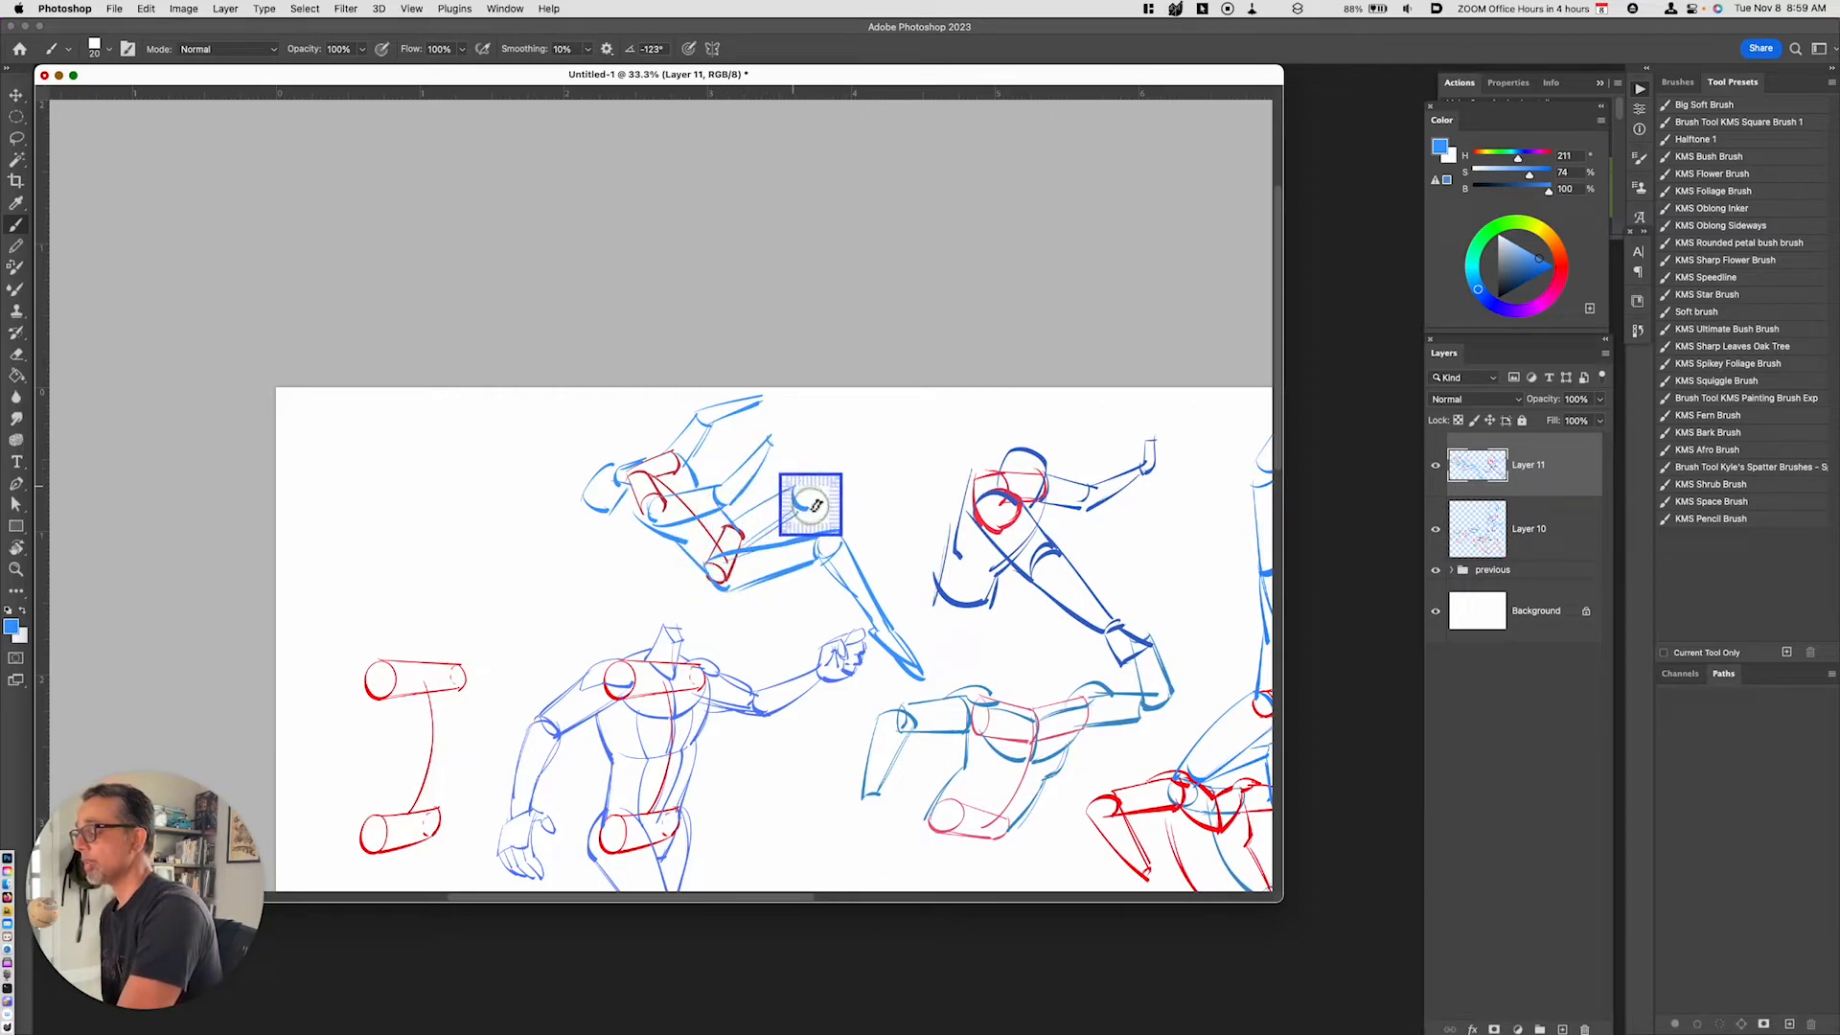
Draw the diagonal figure's other leg stretched out to a pointed foot, and add simple hands to both arms
left_click_drag(915, 472, 795, 496)
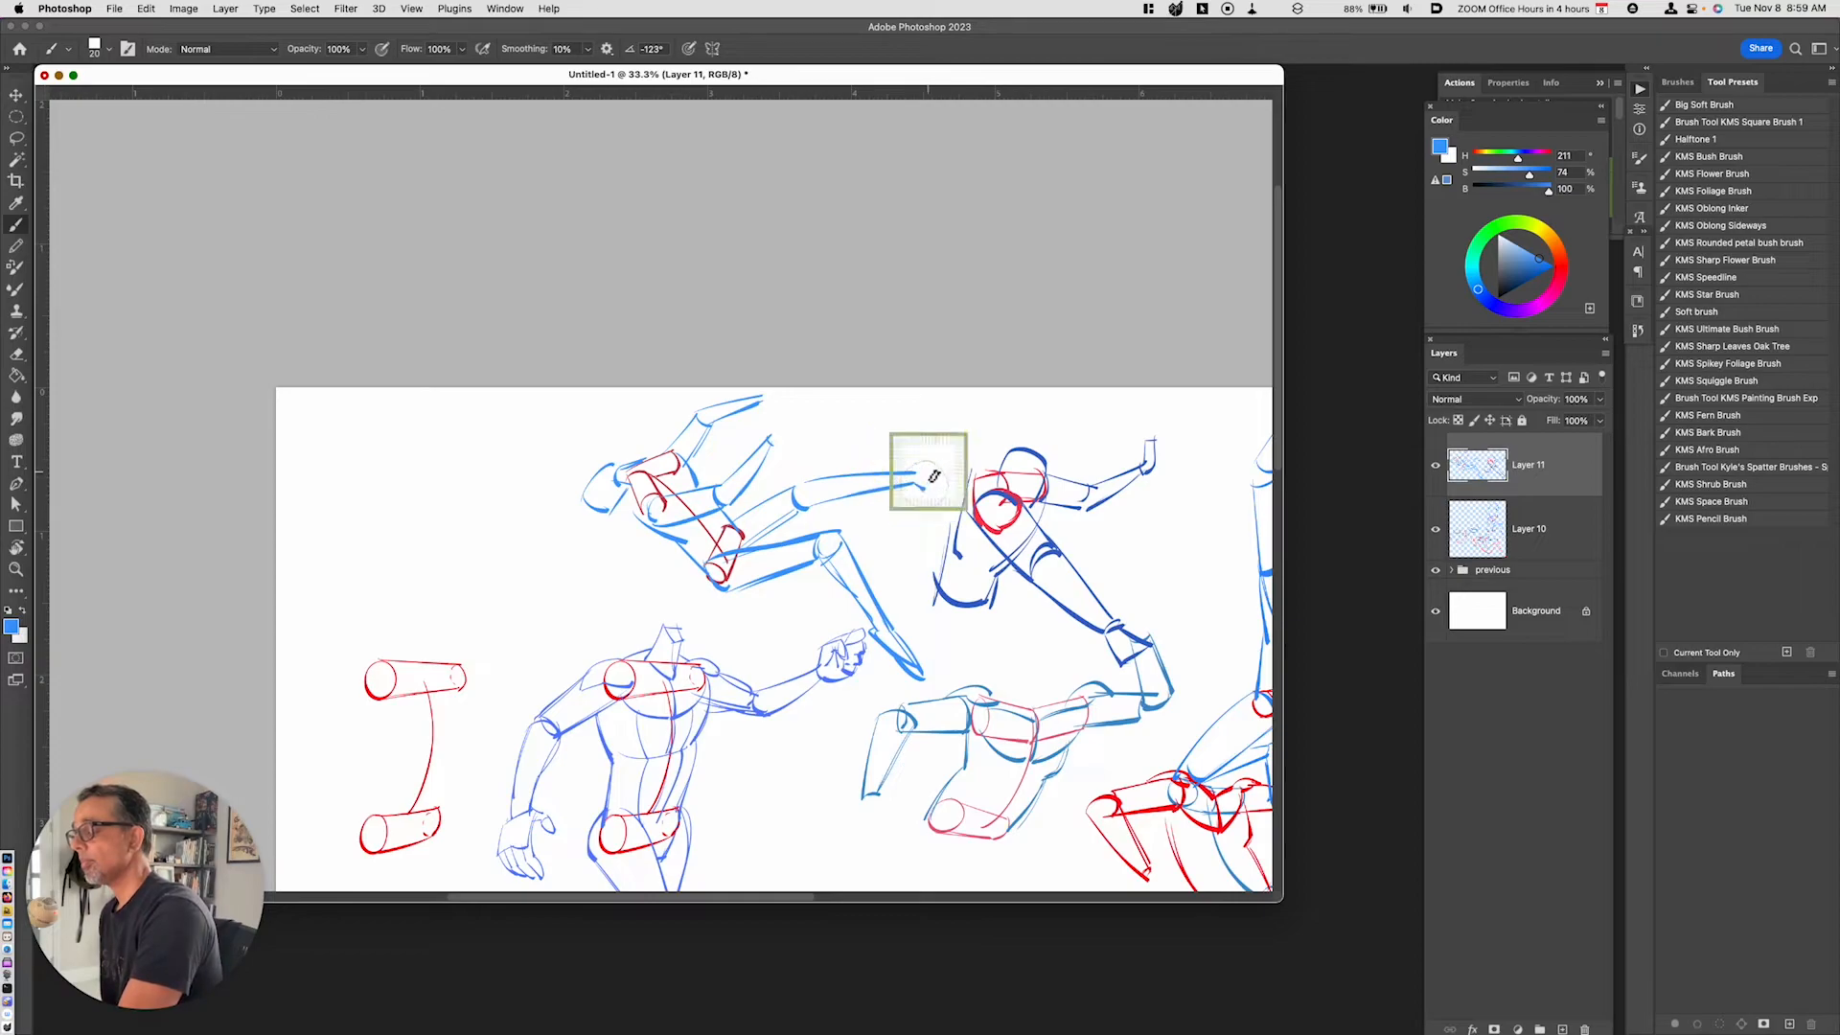
left_click_drag(956, 463, 967, 444)
left_click_drag(965, 446, 930, 490)
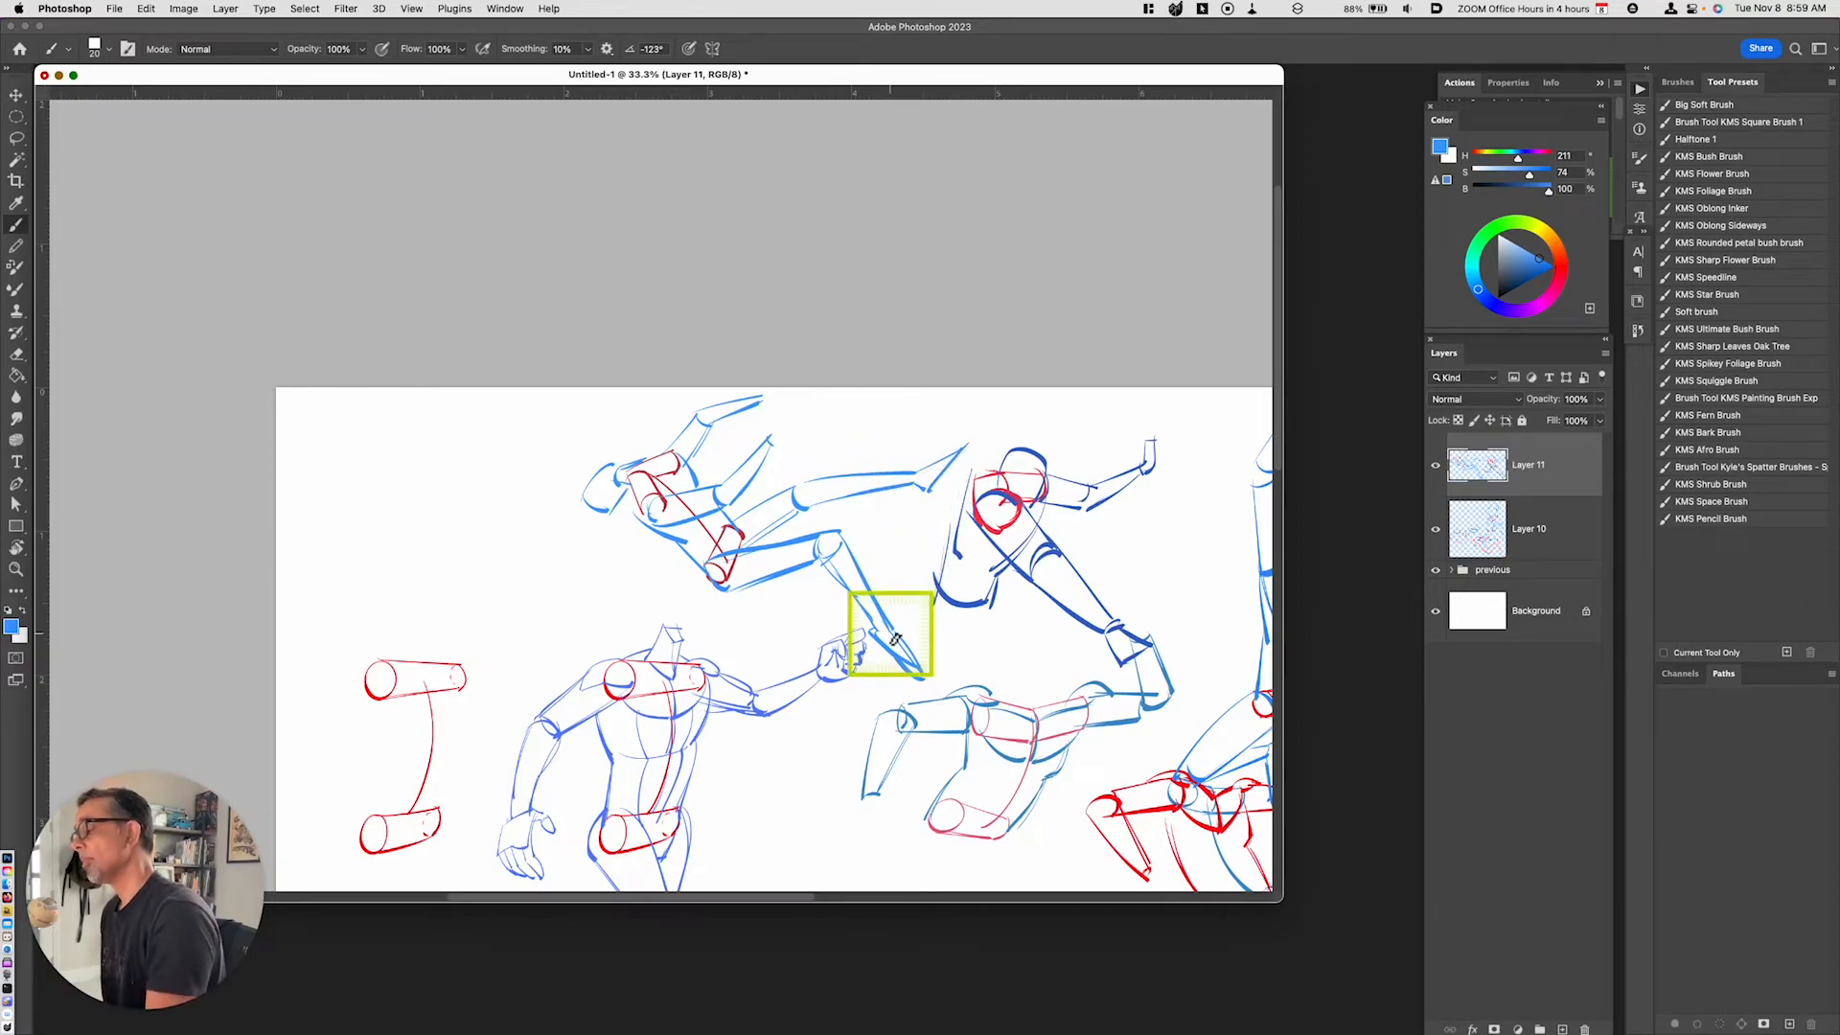
mouse_move(776, 436)
left_mouse_down()
mouse_move(778, 412)
mouse_move(788, 447)
mouse_move(764, 399)
mouse_move(781, 436)
left_mouse_up()
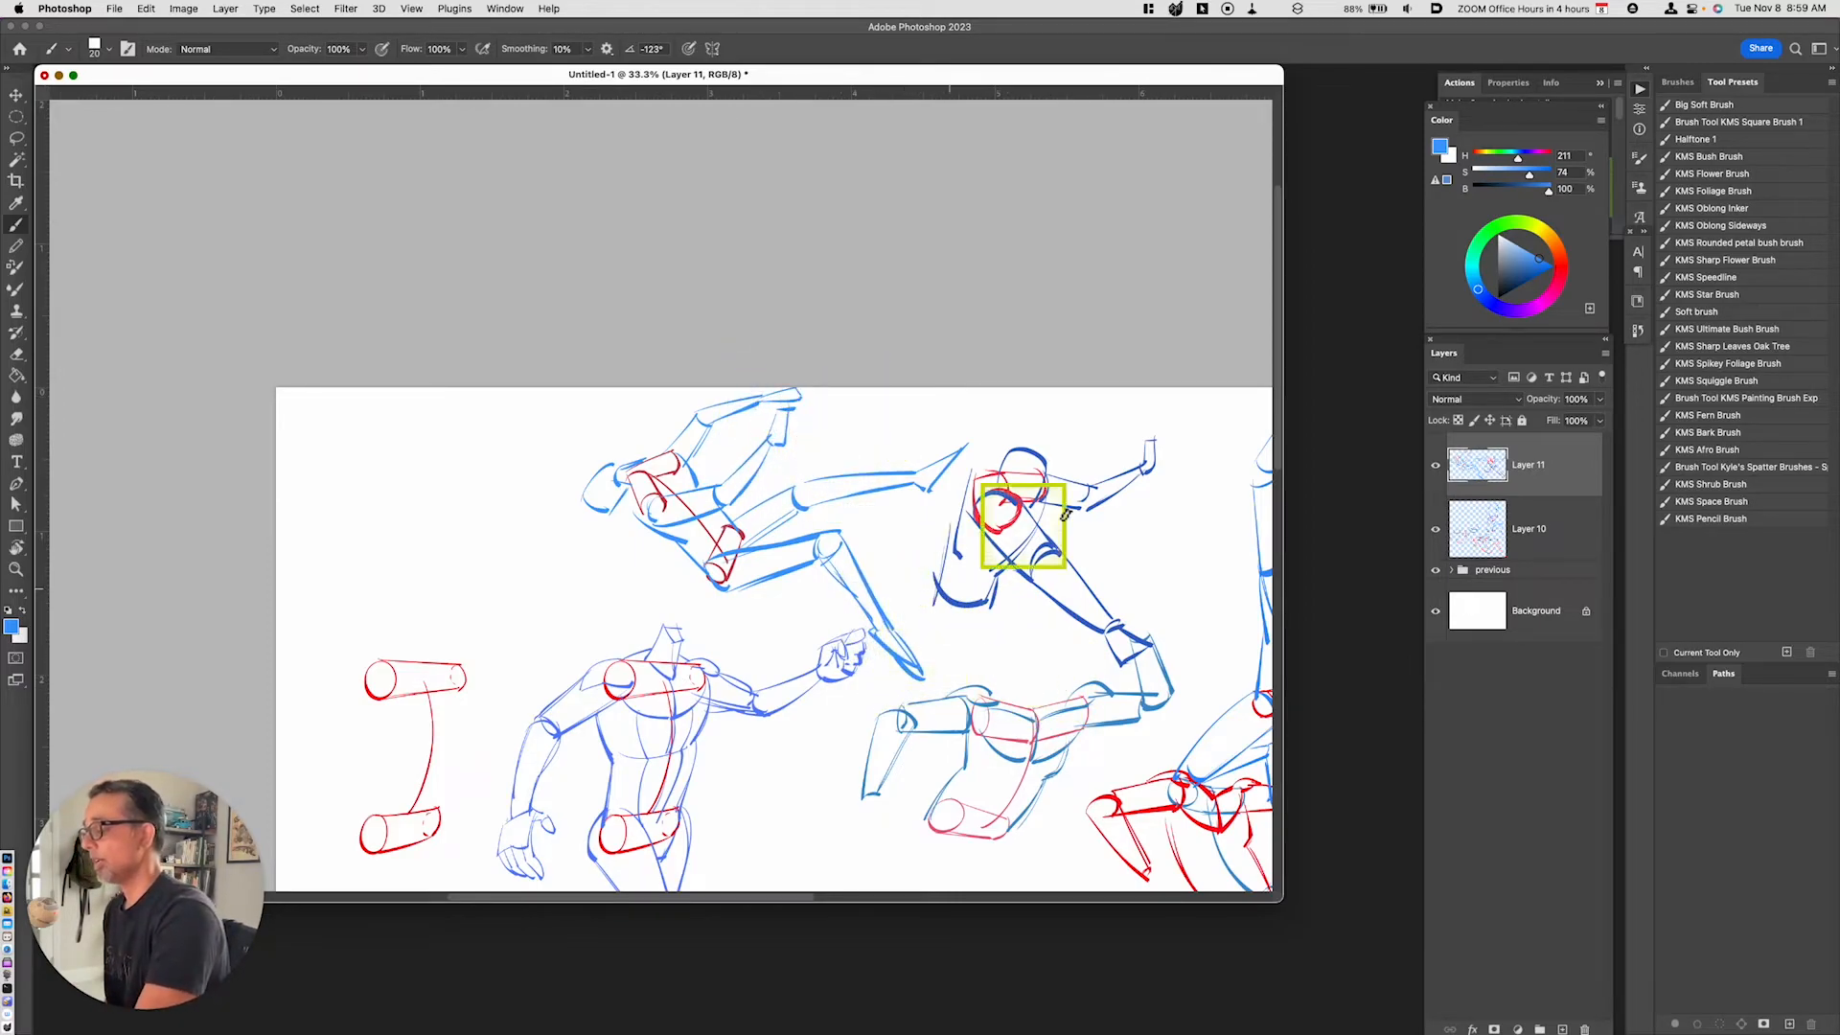
mouse_move(647, 557)
left_mouse_down()
mouse_move(636, 513)
mouse_move(648, 541)
left_mouse_up()
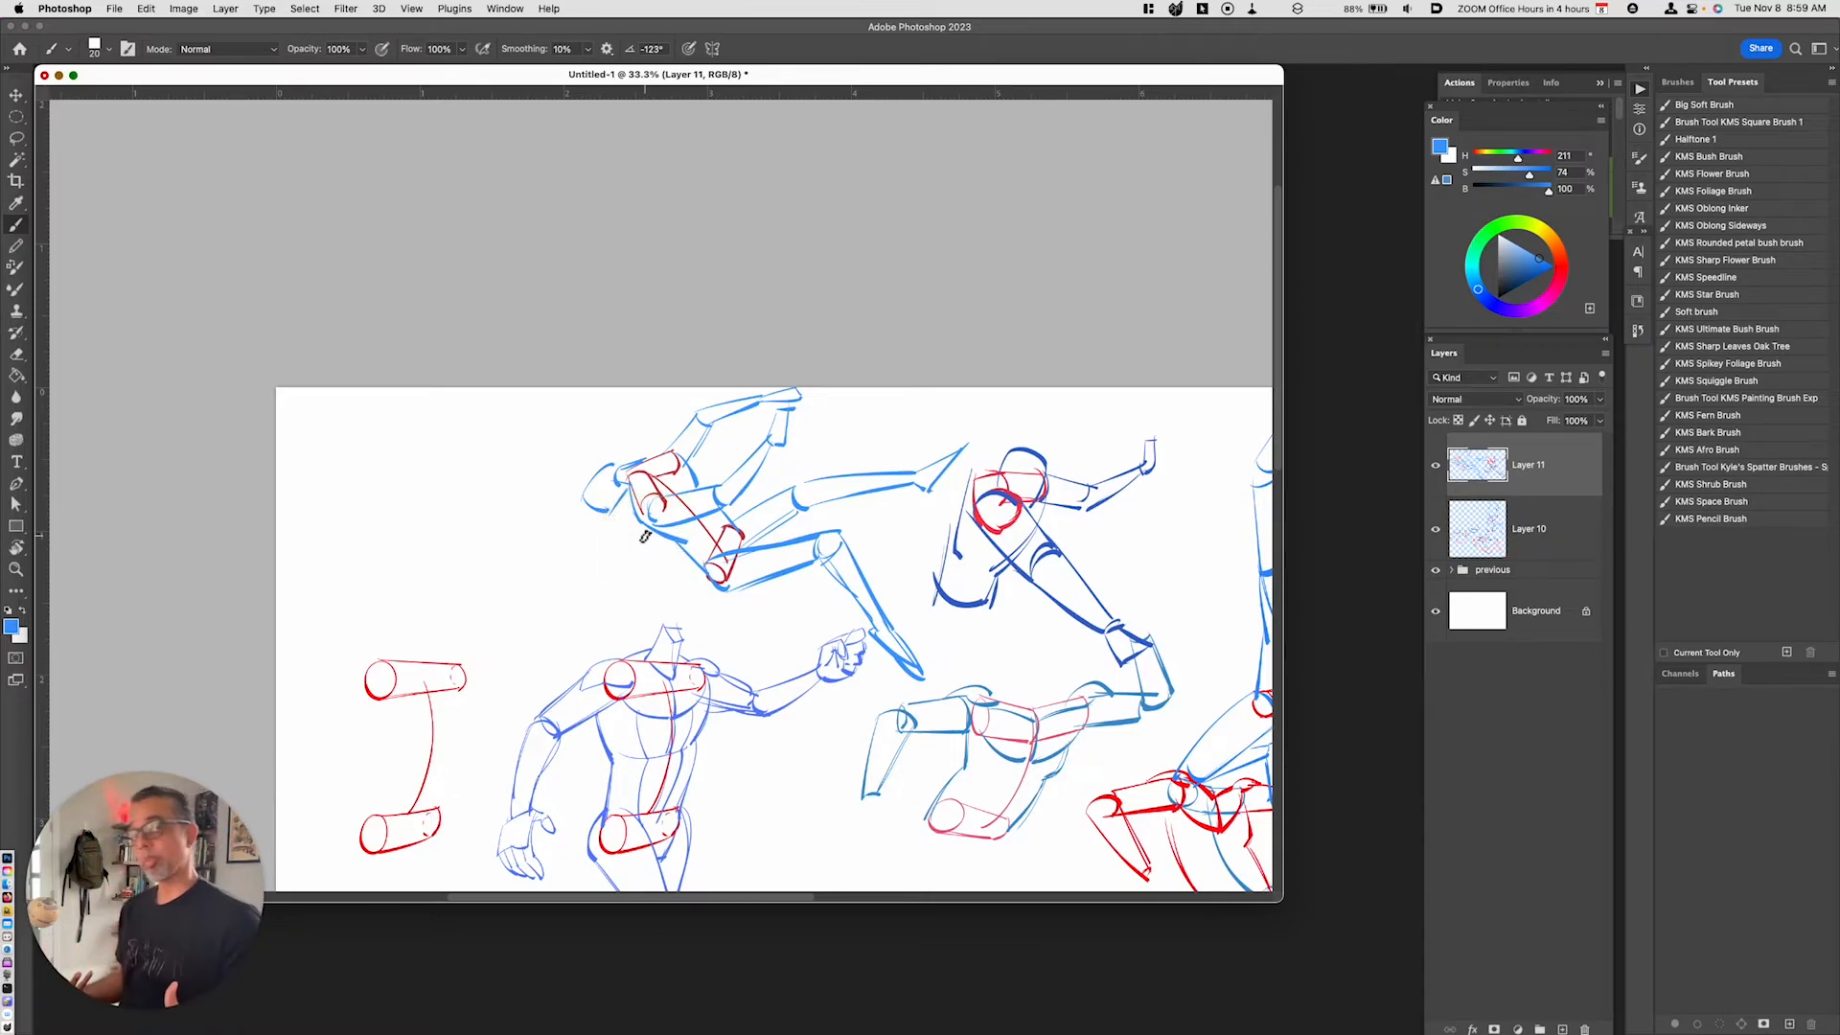
mouse_move(818, 687)
left_mouse_down()
mouse_move(875, 629)
mouse_move(855, 532)
left_mouse_up()
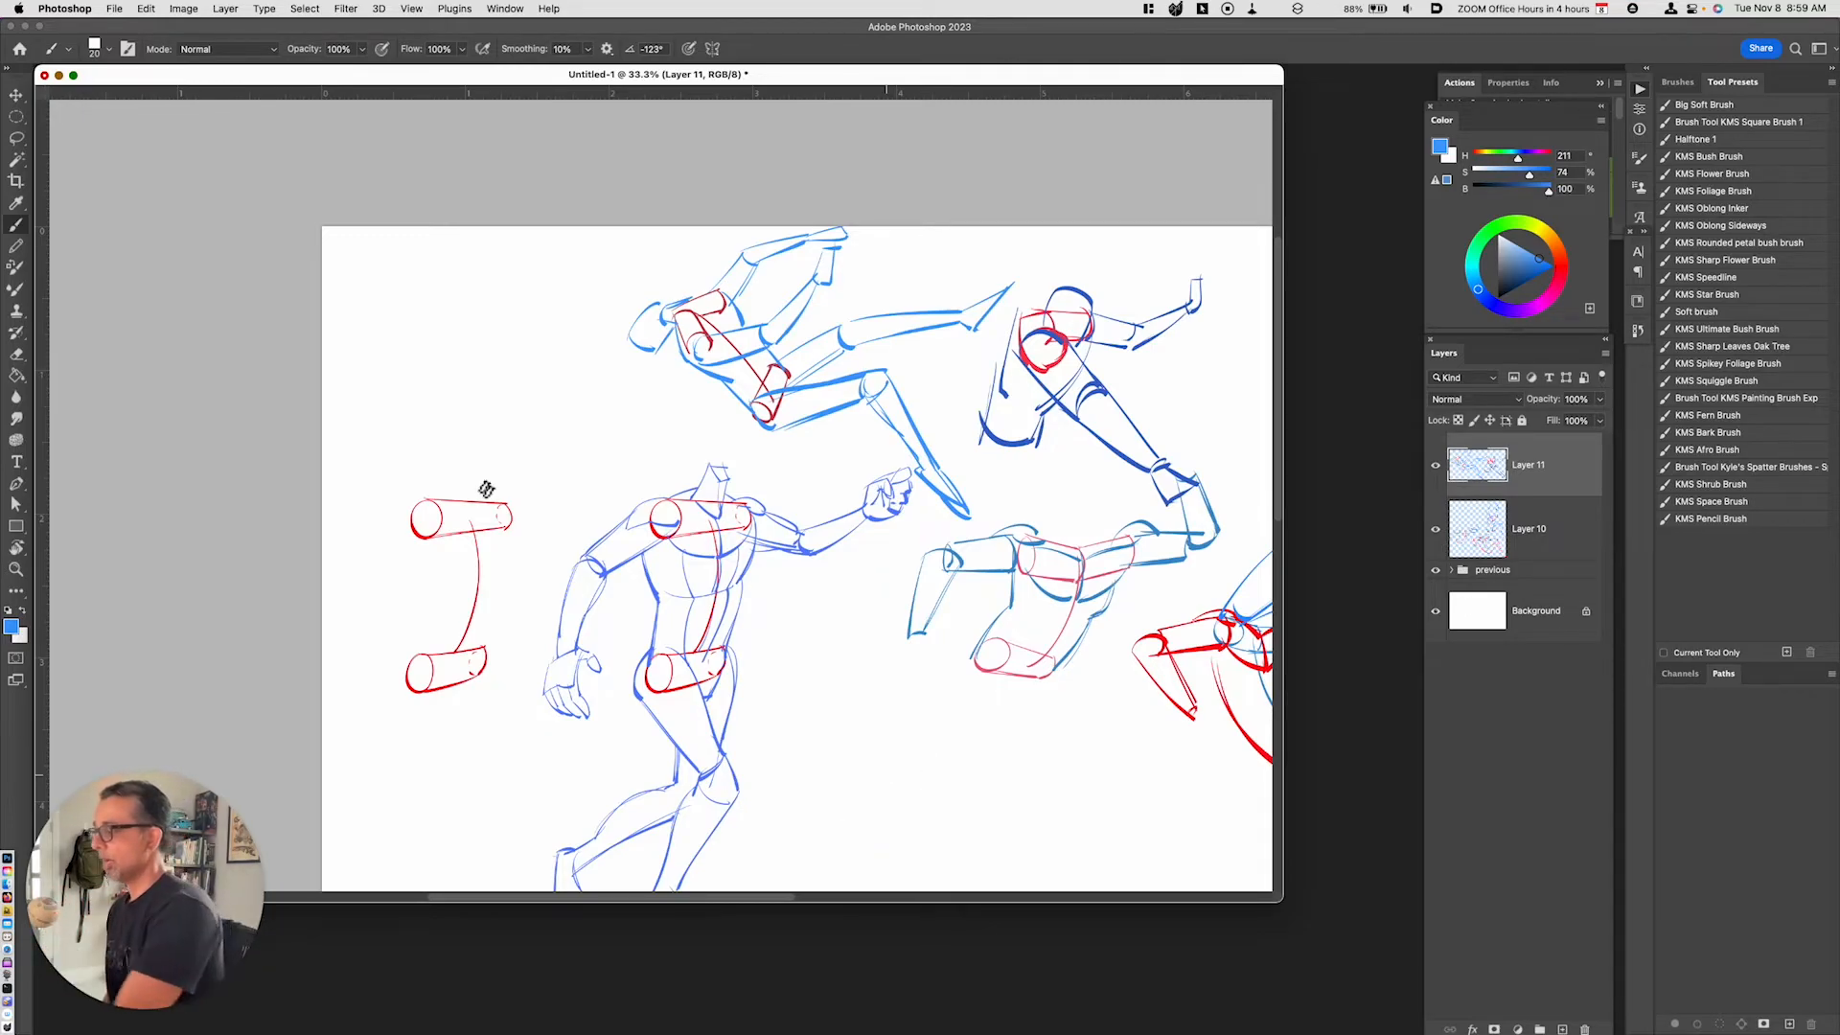
Mark the standalone base's shoulder cylinder center, and draw a small light blue base of shoulders, curved spine and hips beside the standing figure's legs
left_click_drag(472, 502, 479, 525)
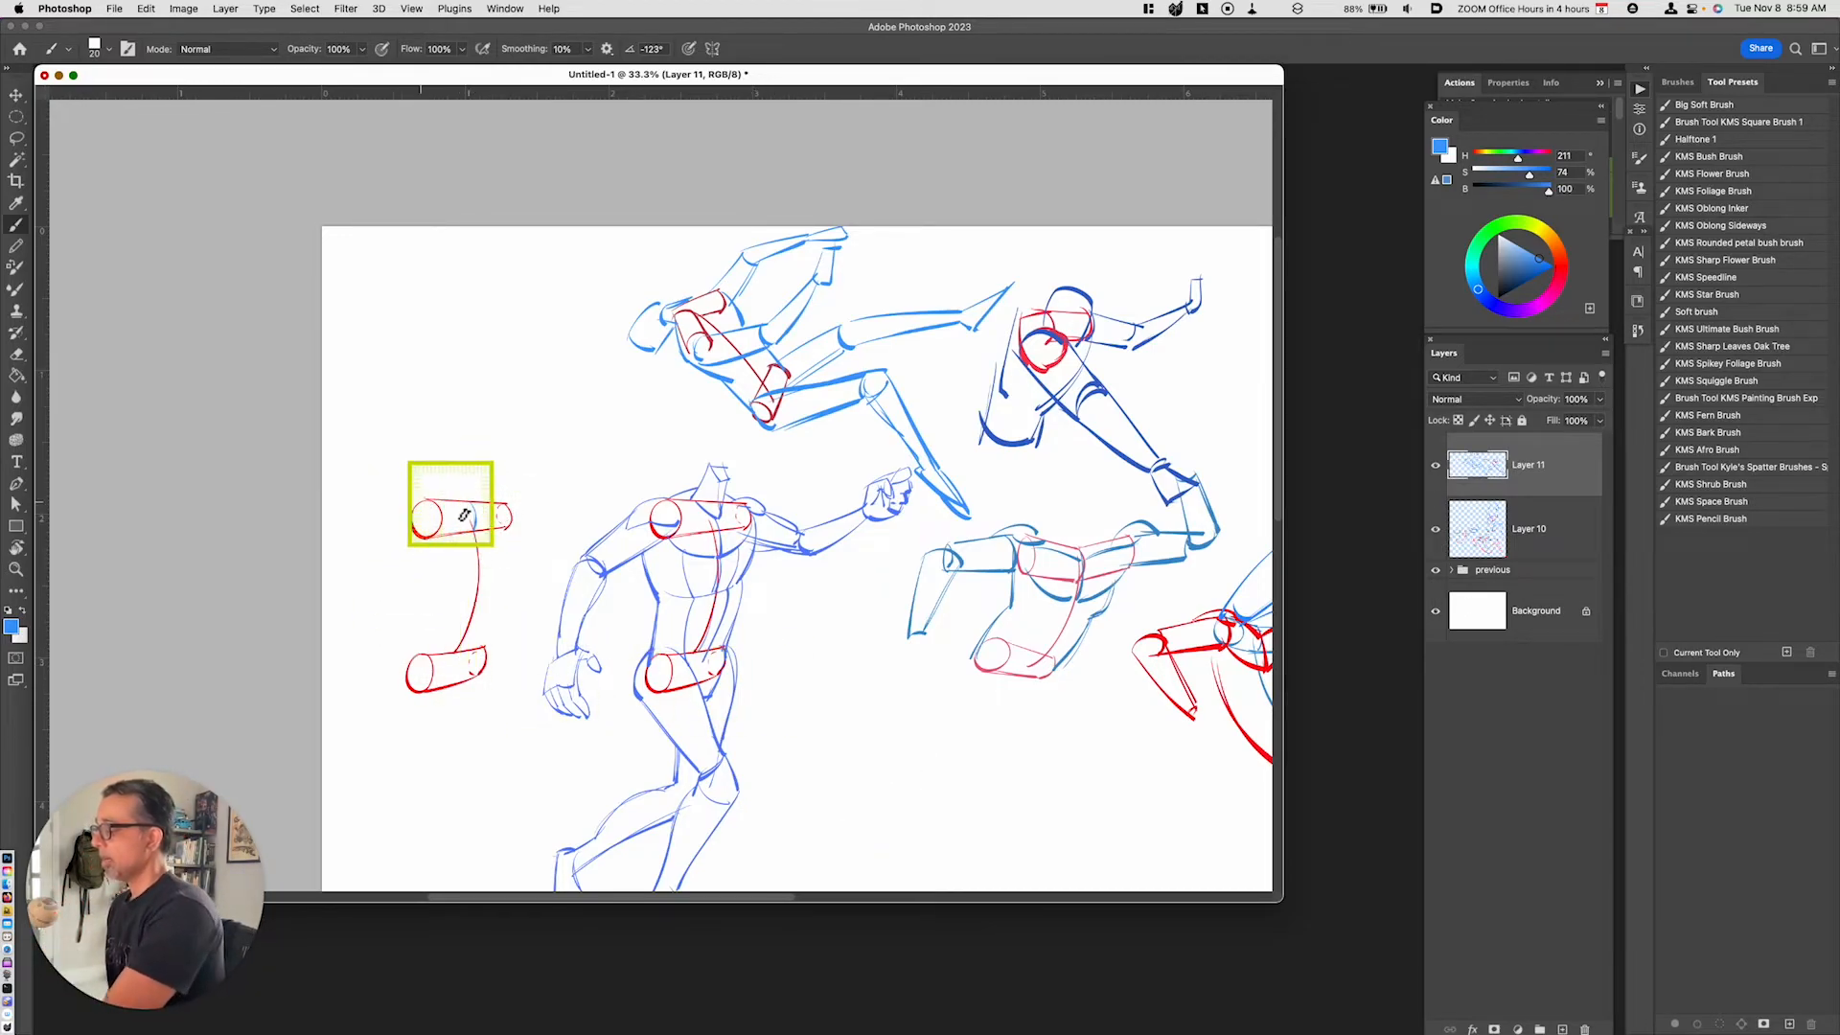
left_click_drag(862, 717, 908, 727)
key("space")
left_click_drag(976, 673, 978, 551)
mouse_move(890, 606)
left_mouse_down()
mouse_move(855, 699)
mouse_move(896, 692)
left_mouse_up()
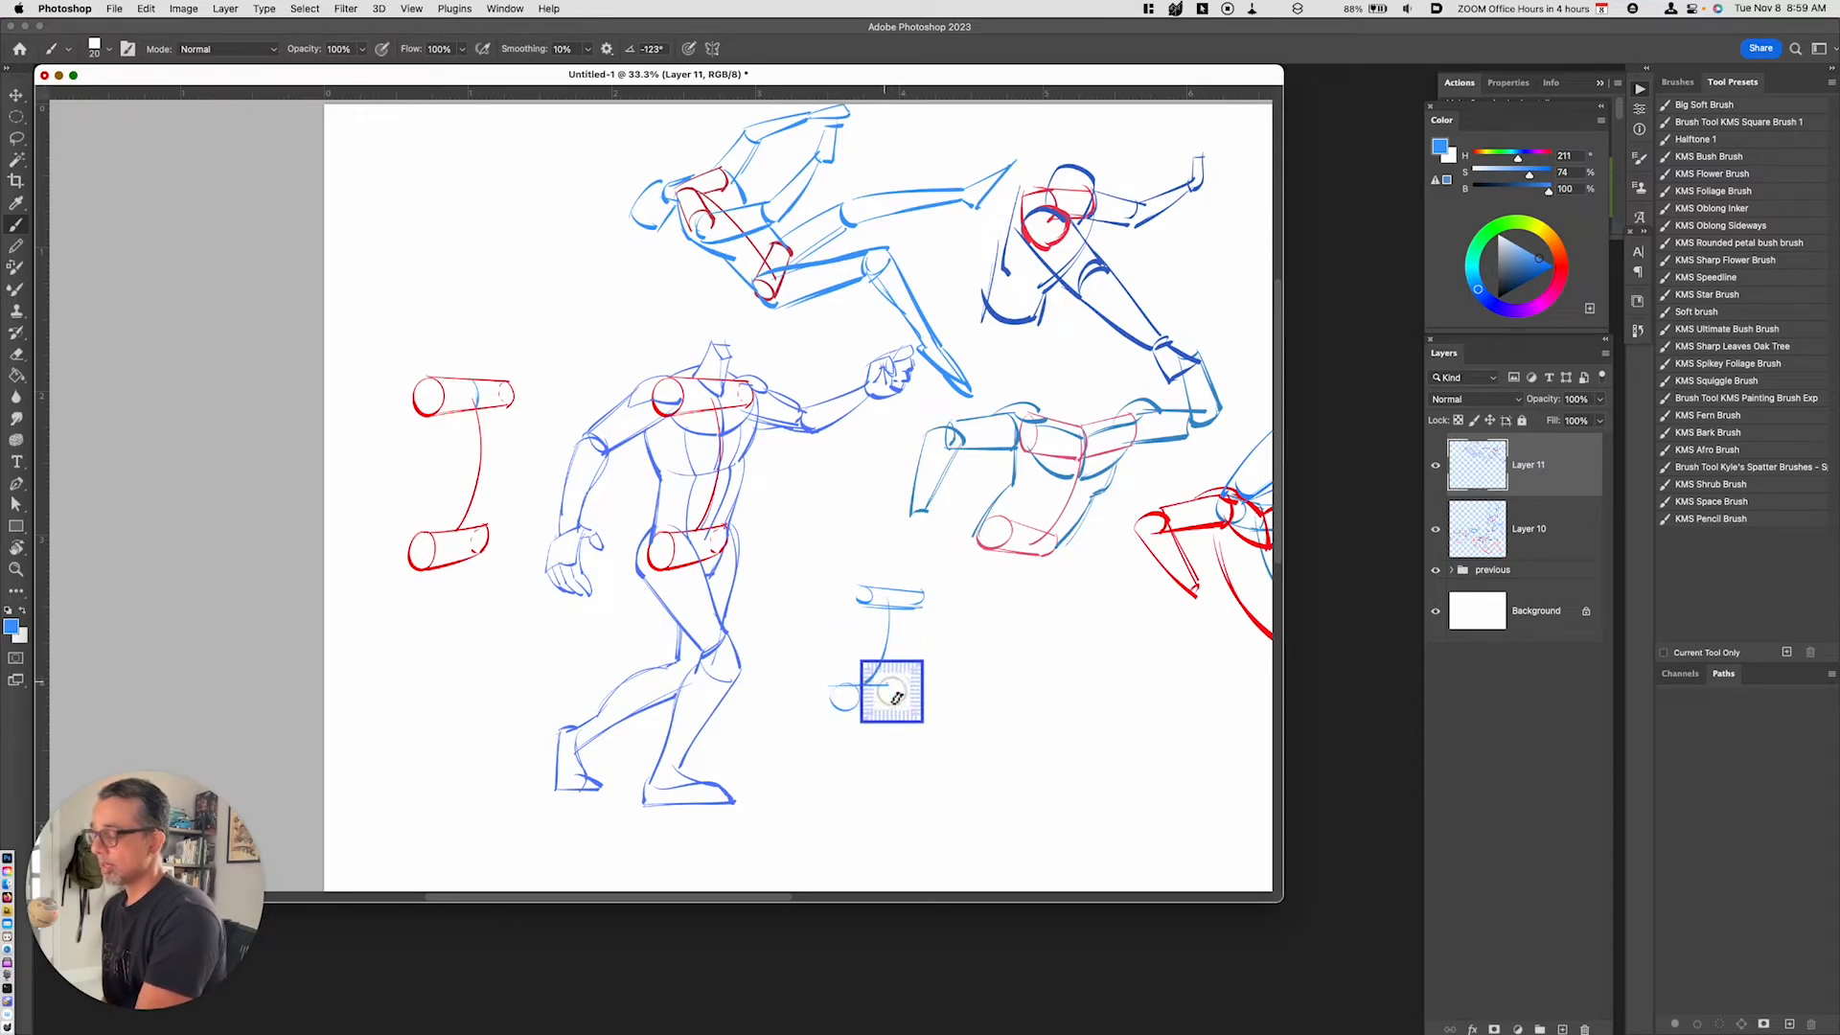
Add the small base's torso sides, chest curve and shoulder line in dark red (H 346, S 88, B 75)
left_click(1559, 279)
left_click(1533, 271)
mouse_move(863, 601)
left_mouse_down()
mouse_move(912, 600)
mouse_move(830, 688)
left_mouse_up()
left_click_drag(904, 624, 885, 703)
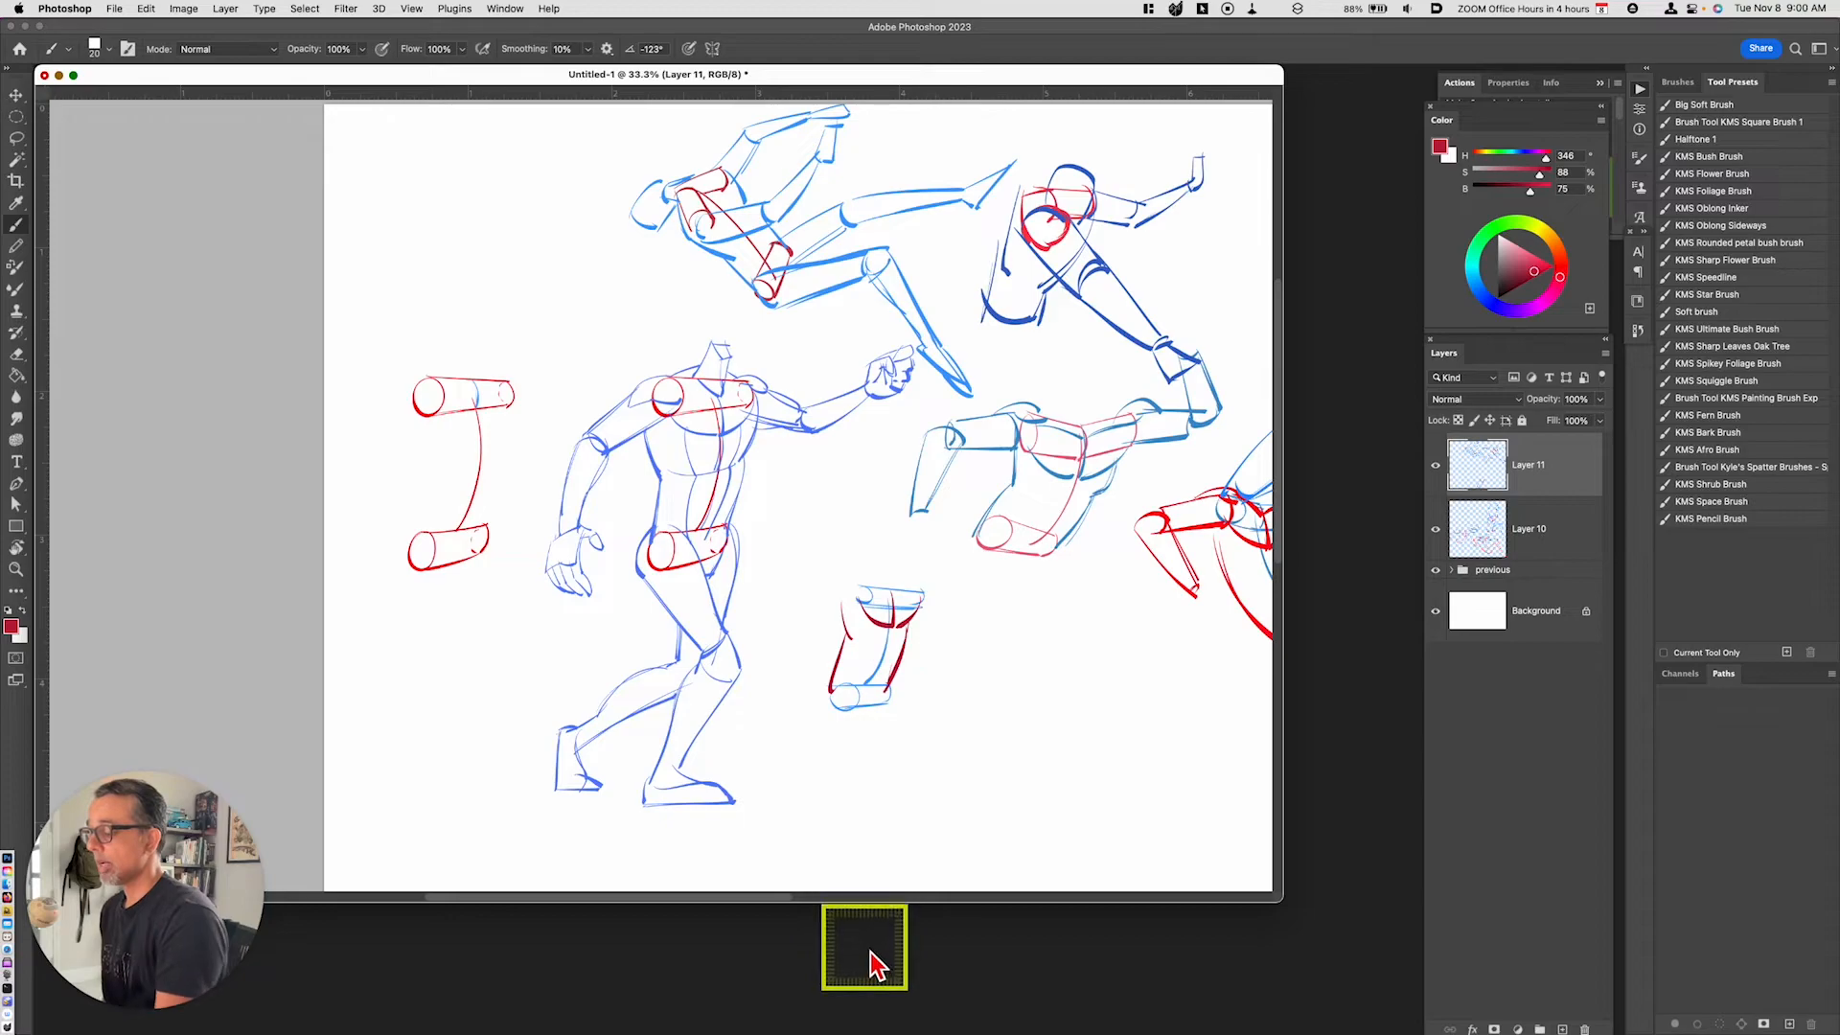
left_click_drag(872, 587, 911, 600)
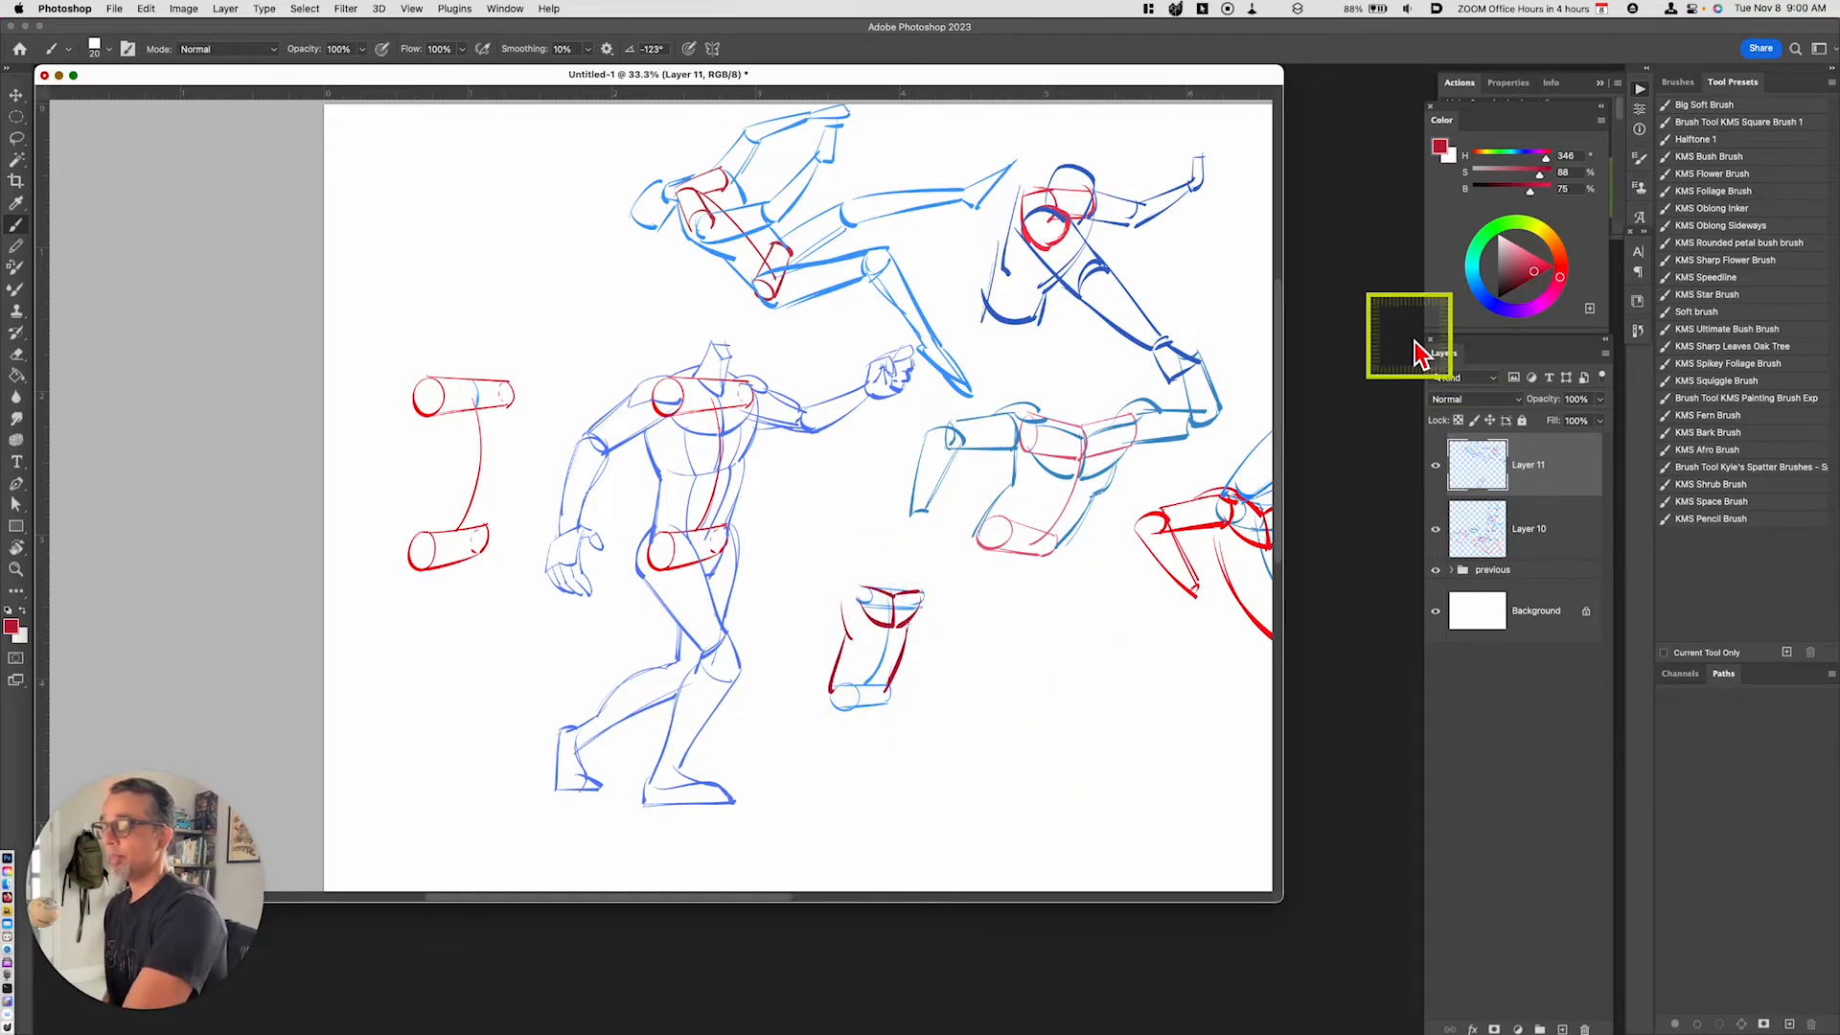
Draw a dark red V-shaped shoulder form beside the small torso, and below it a base with upward-bent shoulders, slanted spine and hip cylinder
mouse_move(985, 624)
left_mouse_down()
mouse_move(1033, 633)
mouse_move(978, 643)
mouse_move(1056, 635)
left_mouse_up()
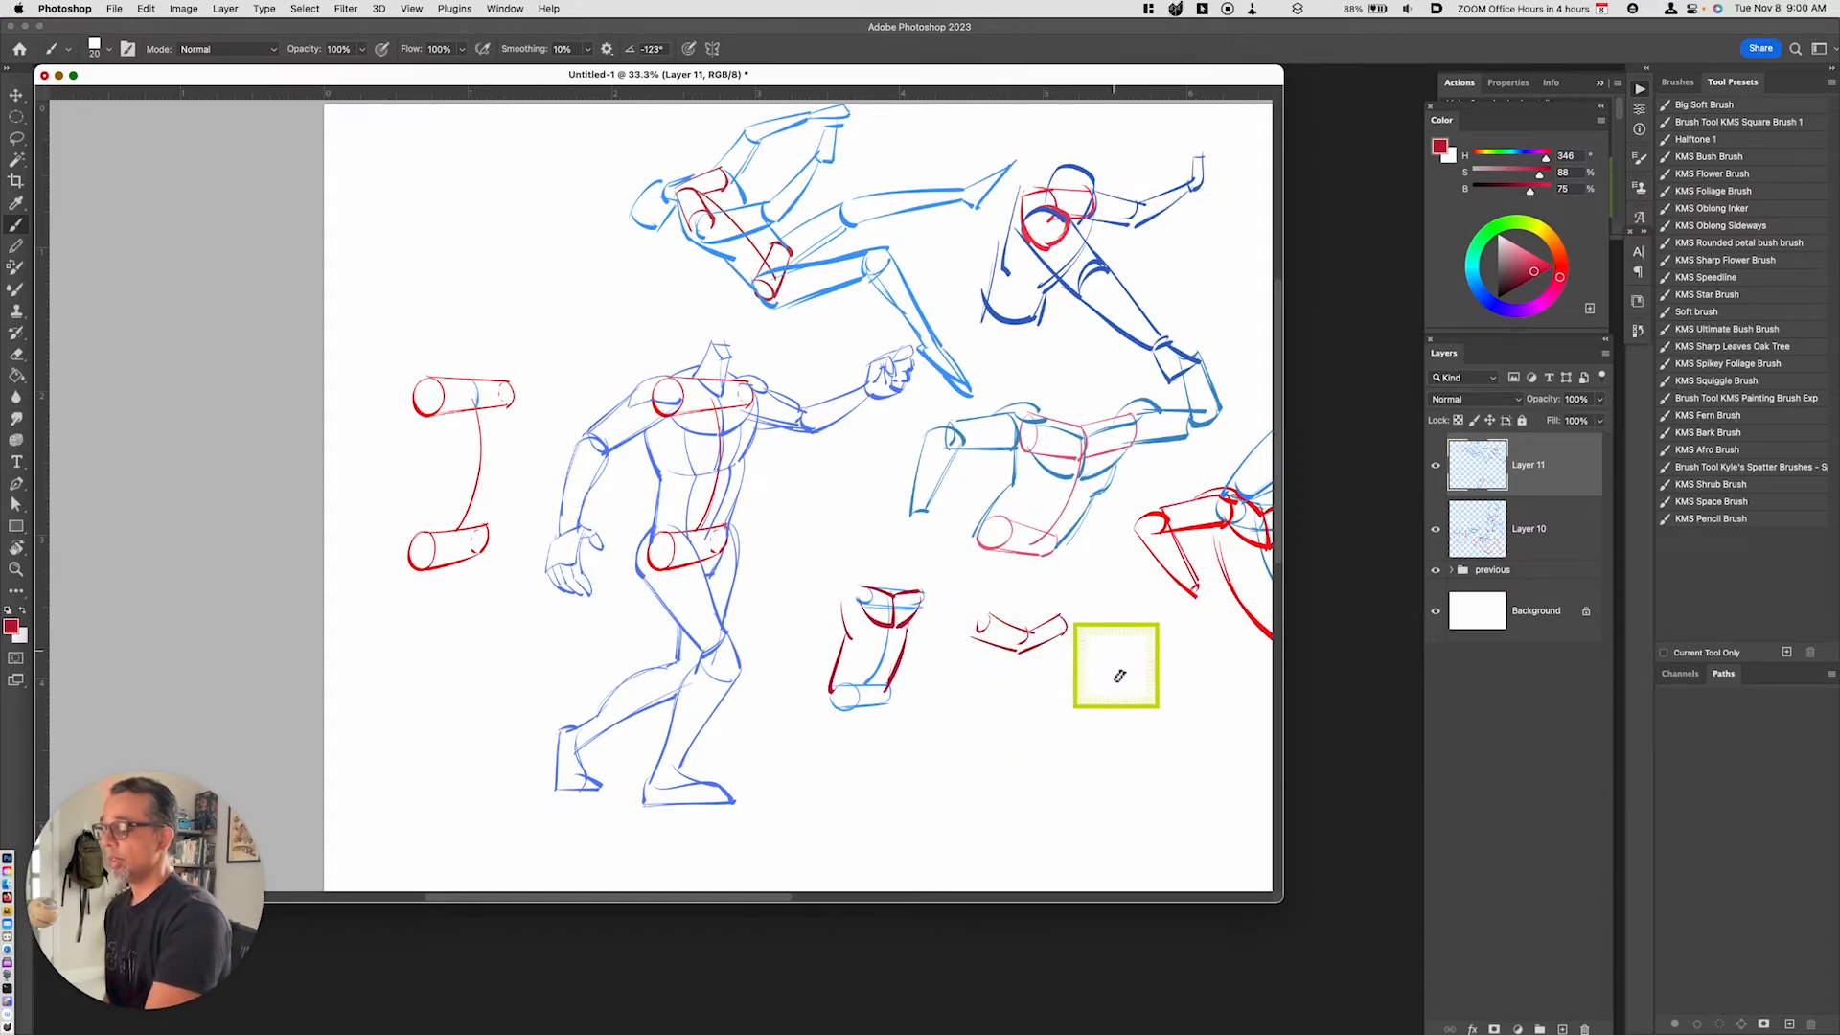
mouse_move(1097, 671)
left_mouse_down()
mouse_move(1088, 686)
mouse_move(1130, 648)
mouse_move(1104, 700)
mouse_move(1130, 649)
mouse_move(1170, 670)
mouse_move(1163, 699)
left_mouse_up()
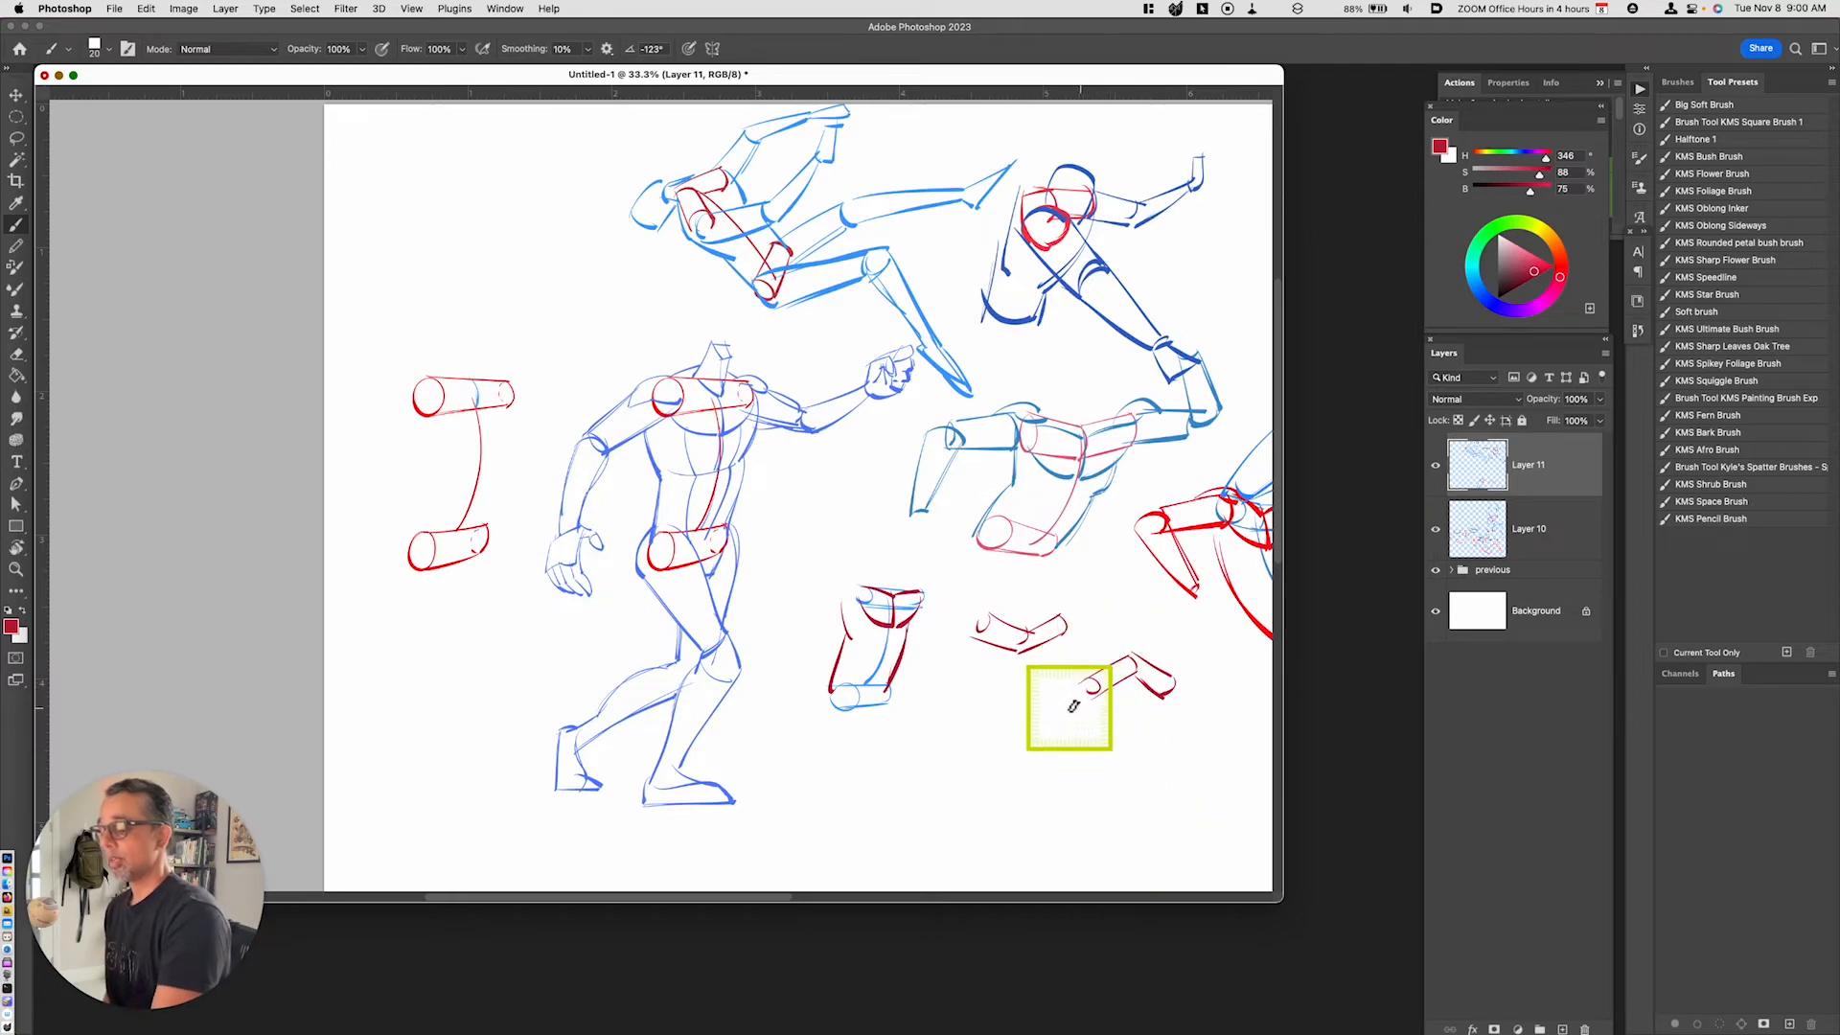
mouse_move(1131, 675)
left_mouse_down()
mouse_move(1096, 761)
mouse_move(1060, 784)
mouse_move(1078, 765)
mouse_move(1098, 789)
mouse_move(1114, 772)
left_mouse_up()
key("super+z")
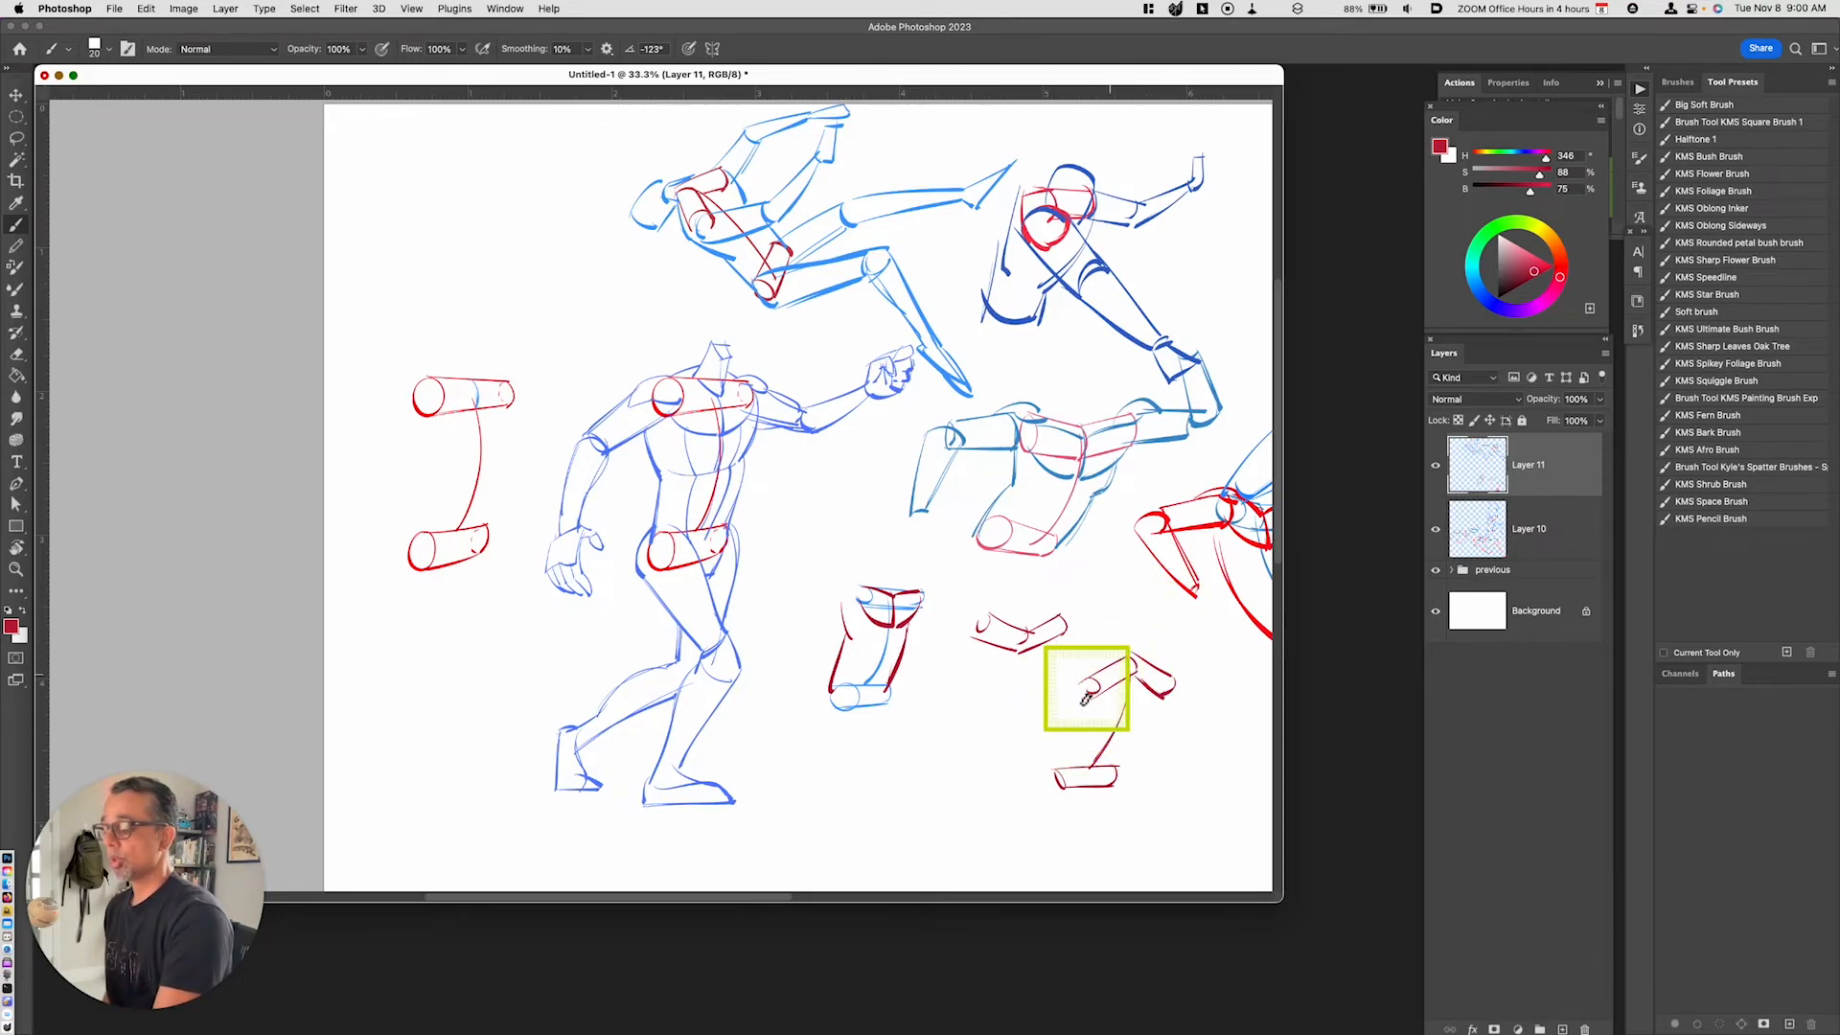
Draw both bent arms, the chest, torso sides and simple hands over the bent-shoulder base in cyan (H 189, S 80, B 86)
left_click(1093, 684, "alt")
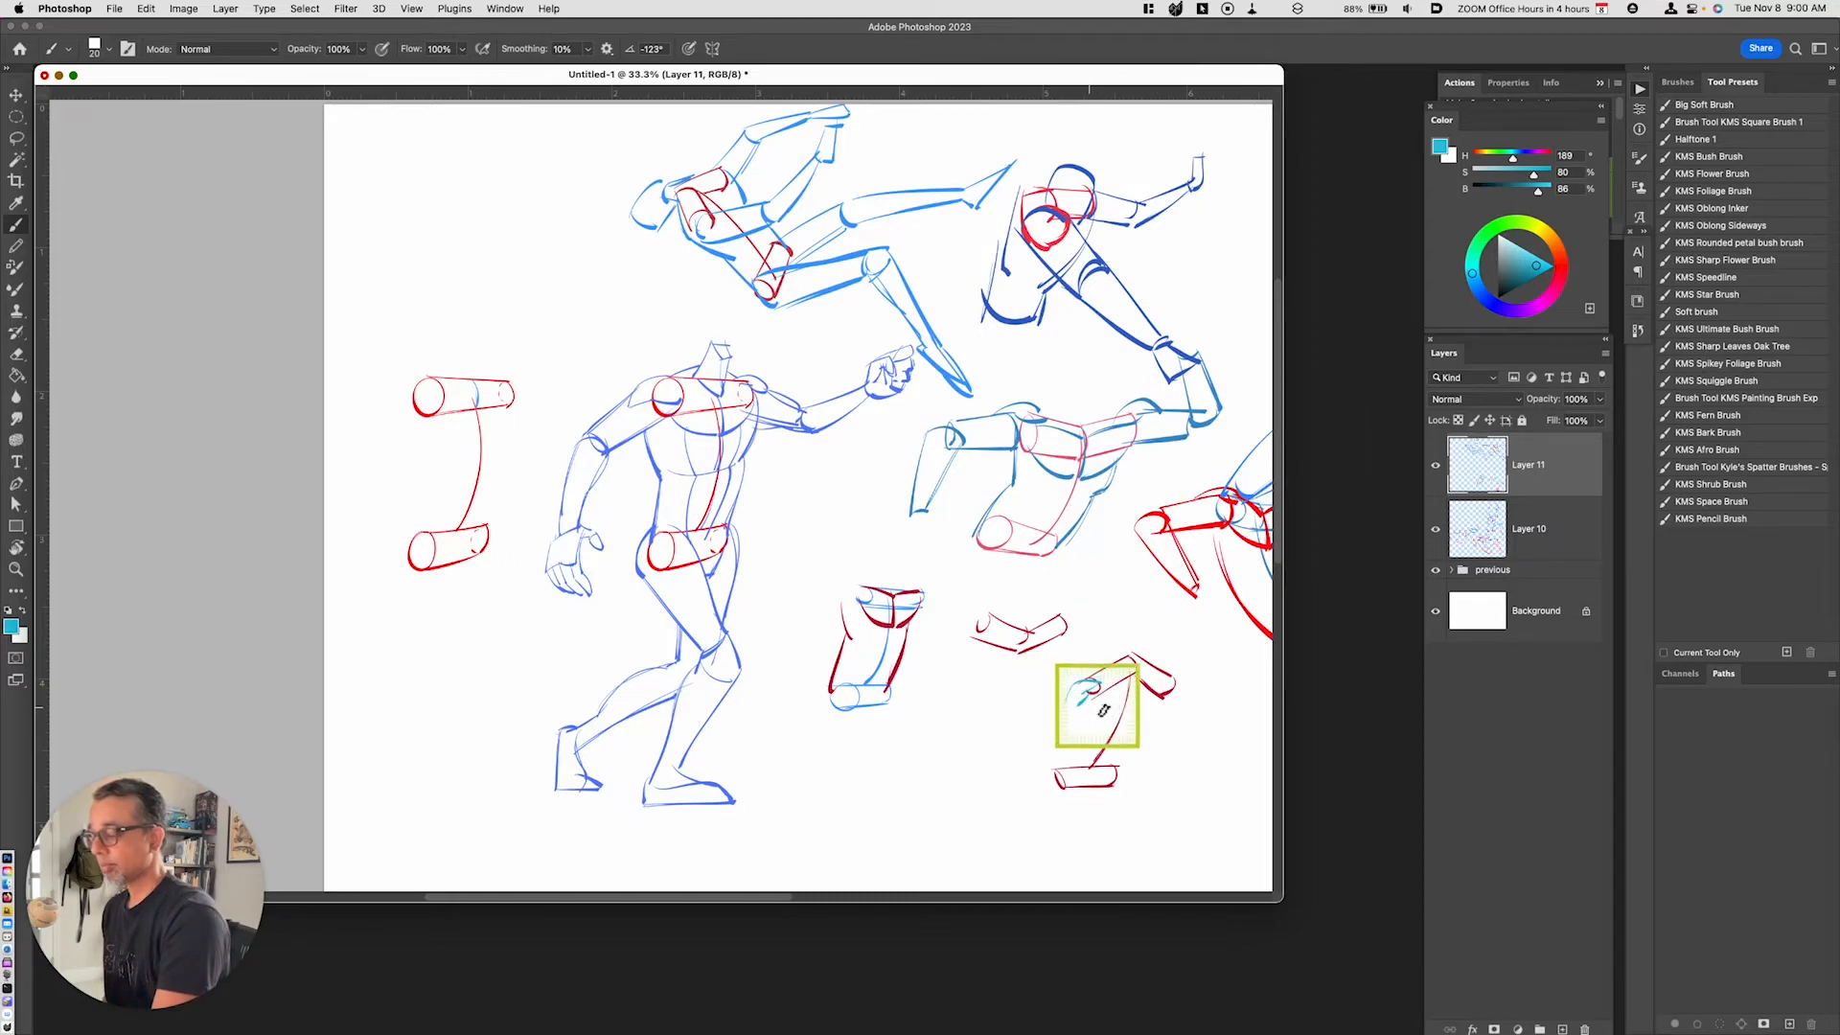
left_click_drag(1095, 684, 1055, 737)
left_click_drag(1011, 801, 1042, 758)
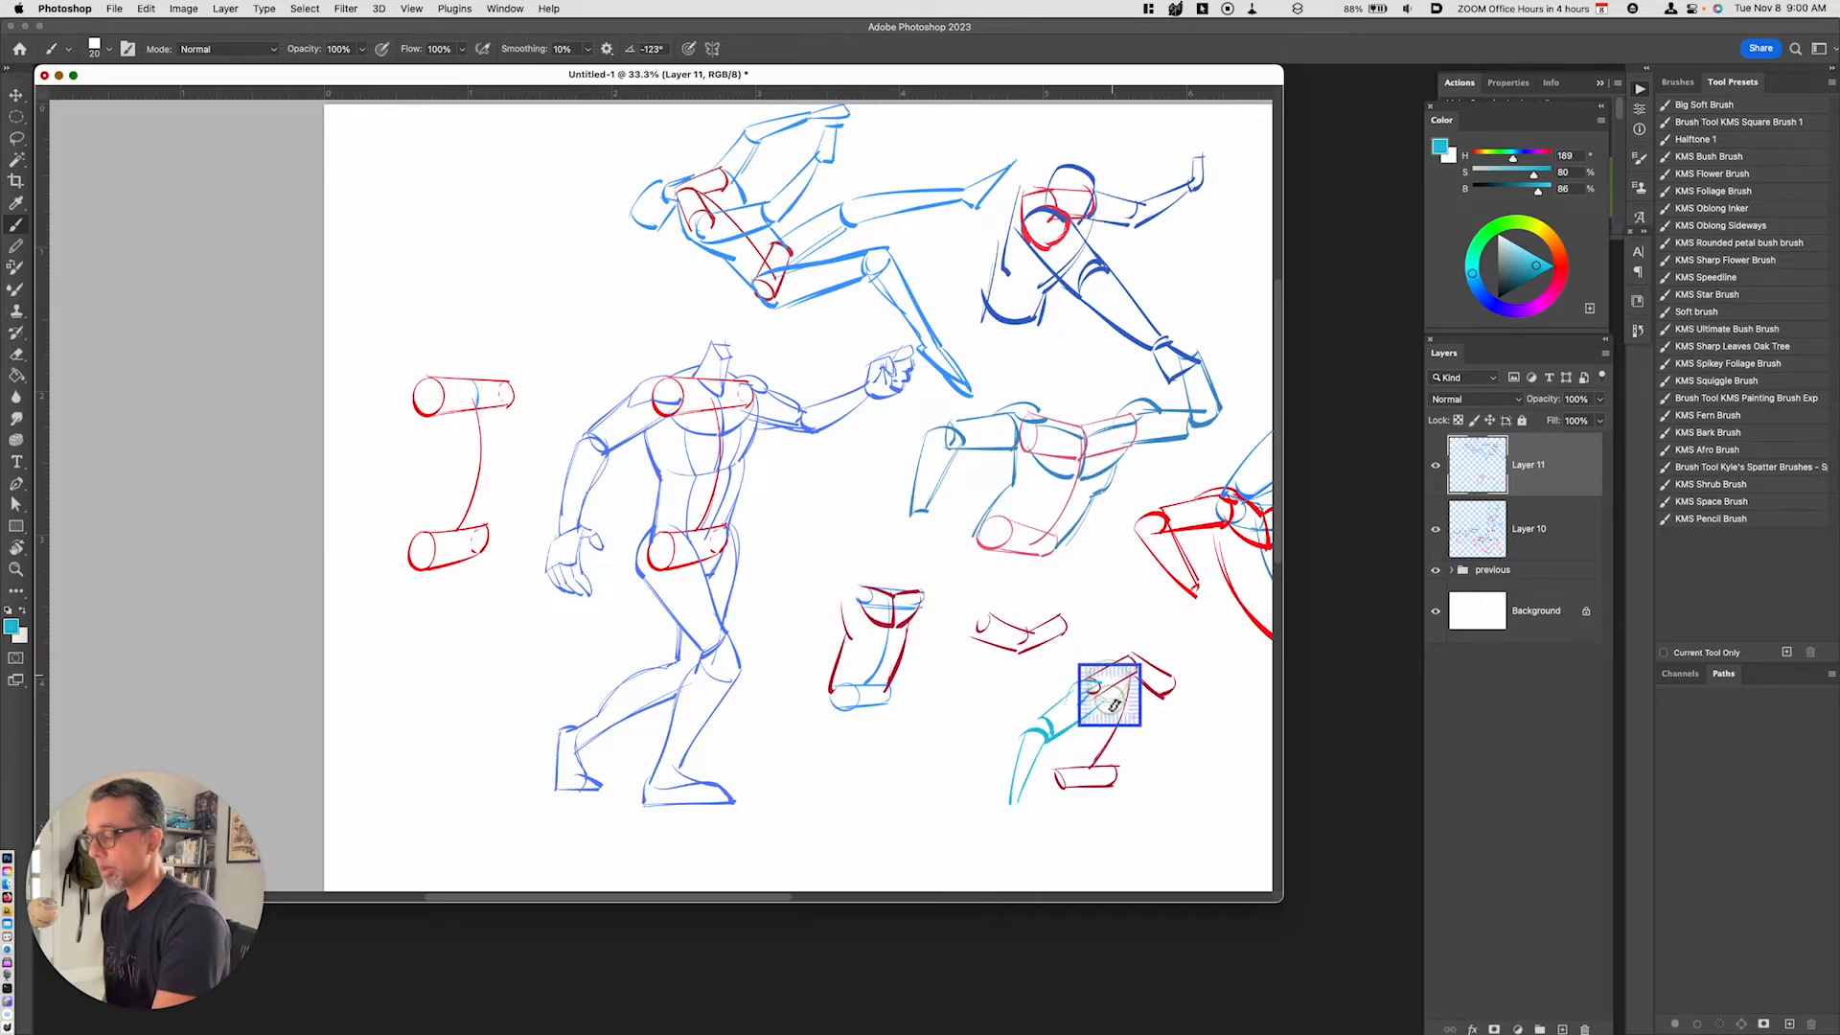
mouse_move(1120, 725)
left_mouse_down()
mouse_move(1195, 690)
mouse_move(1220, 729)
mouse_move(1198, 753)
mouse_move(1220, 747)
mouse_move(1205, 740)
left_mouse_up()
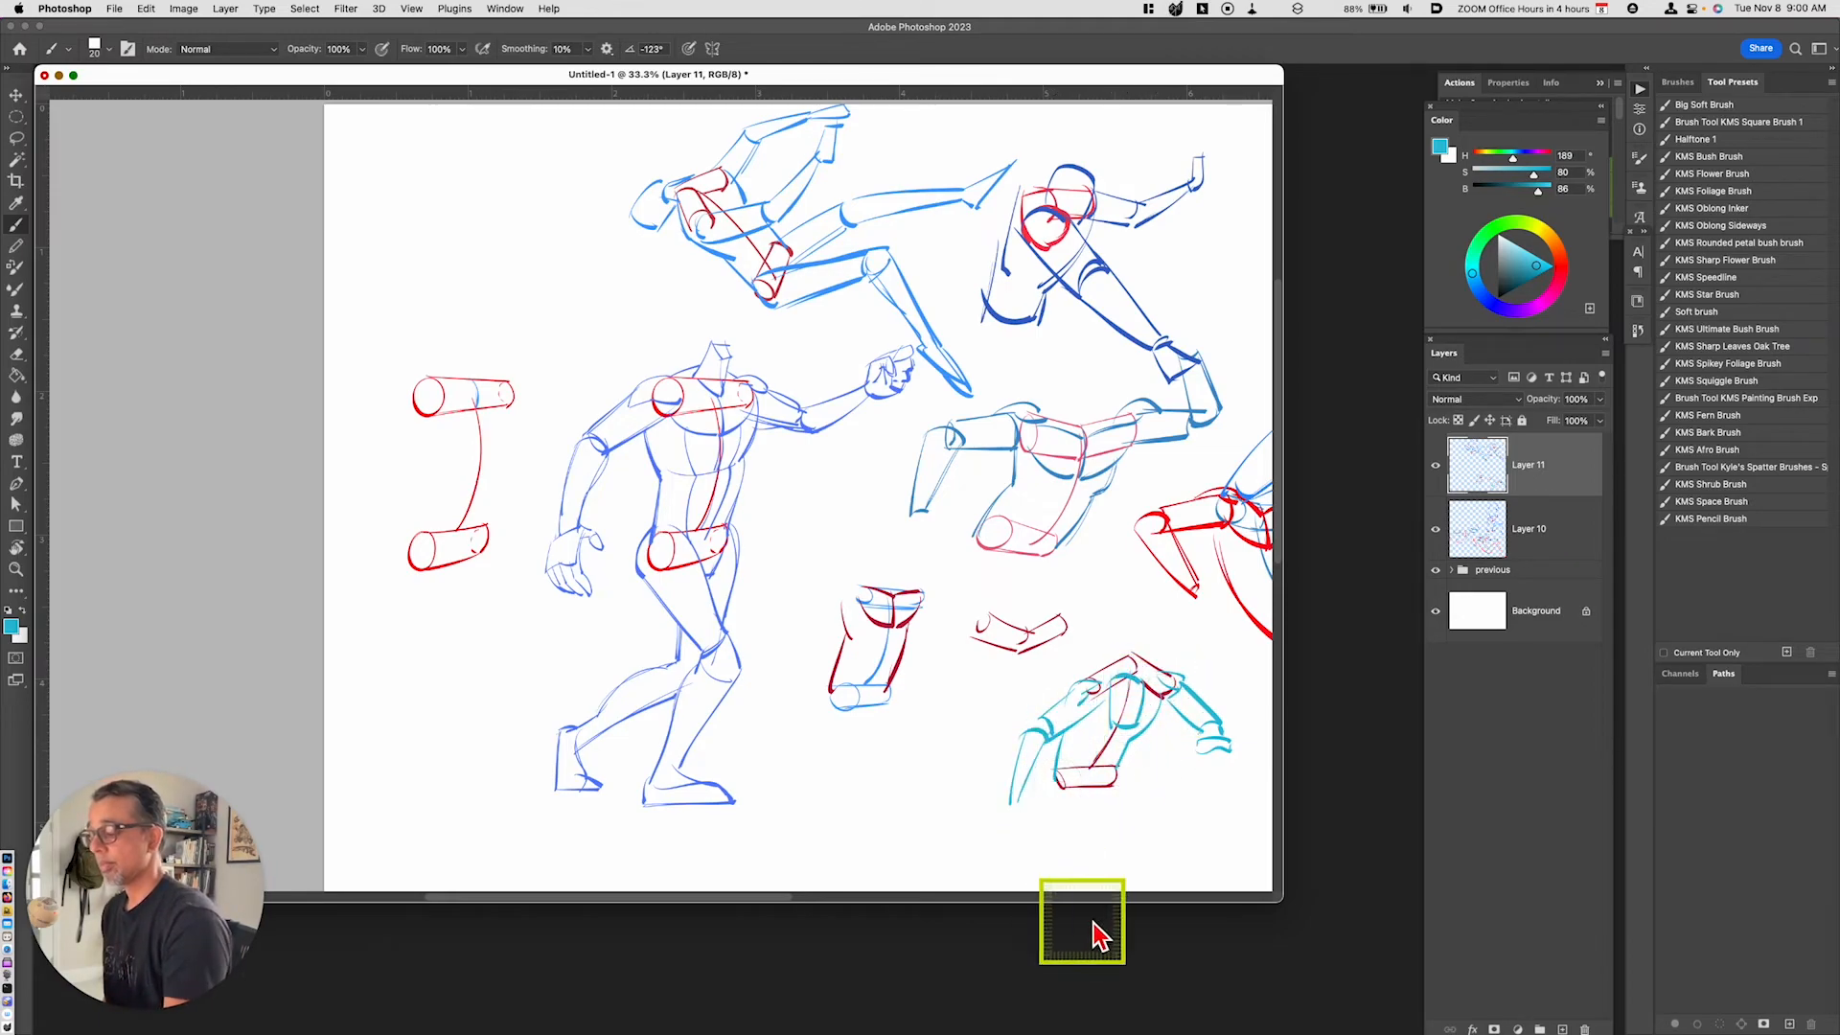
mouse_move(1018, 801)
left_mouse_down()
mouse_move(1006, 838)
mouse_move(1031, 850)
mouse_move(1110, 796)
mouse_move(1002, 726)
mouse_move(987, 782)
left_mouse_up()
key("space")
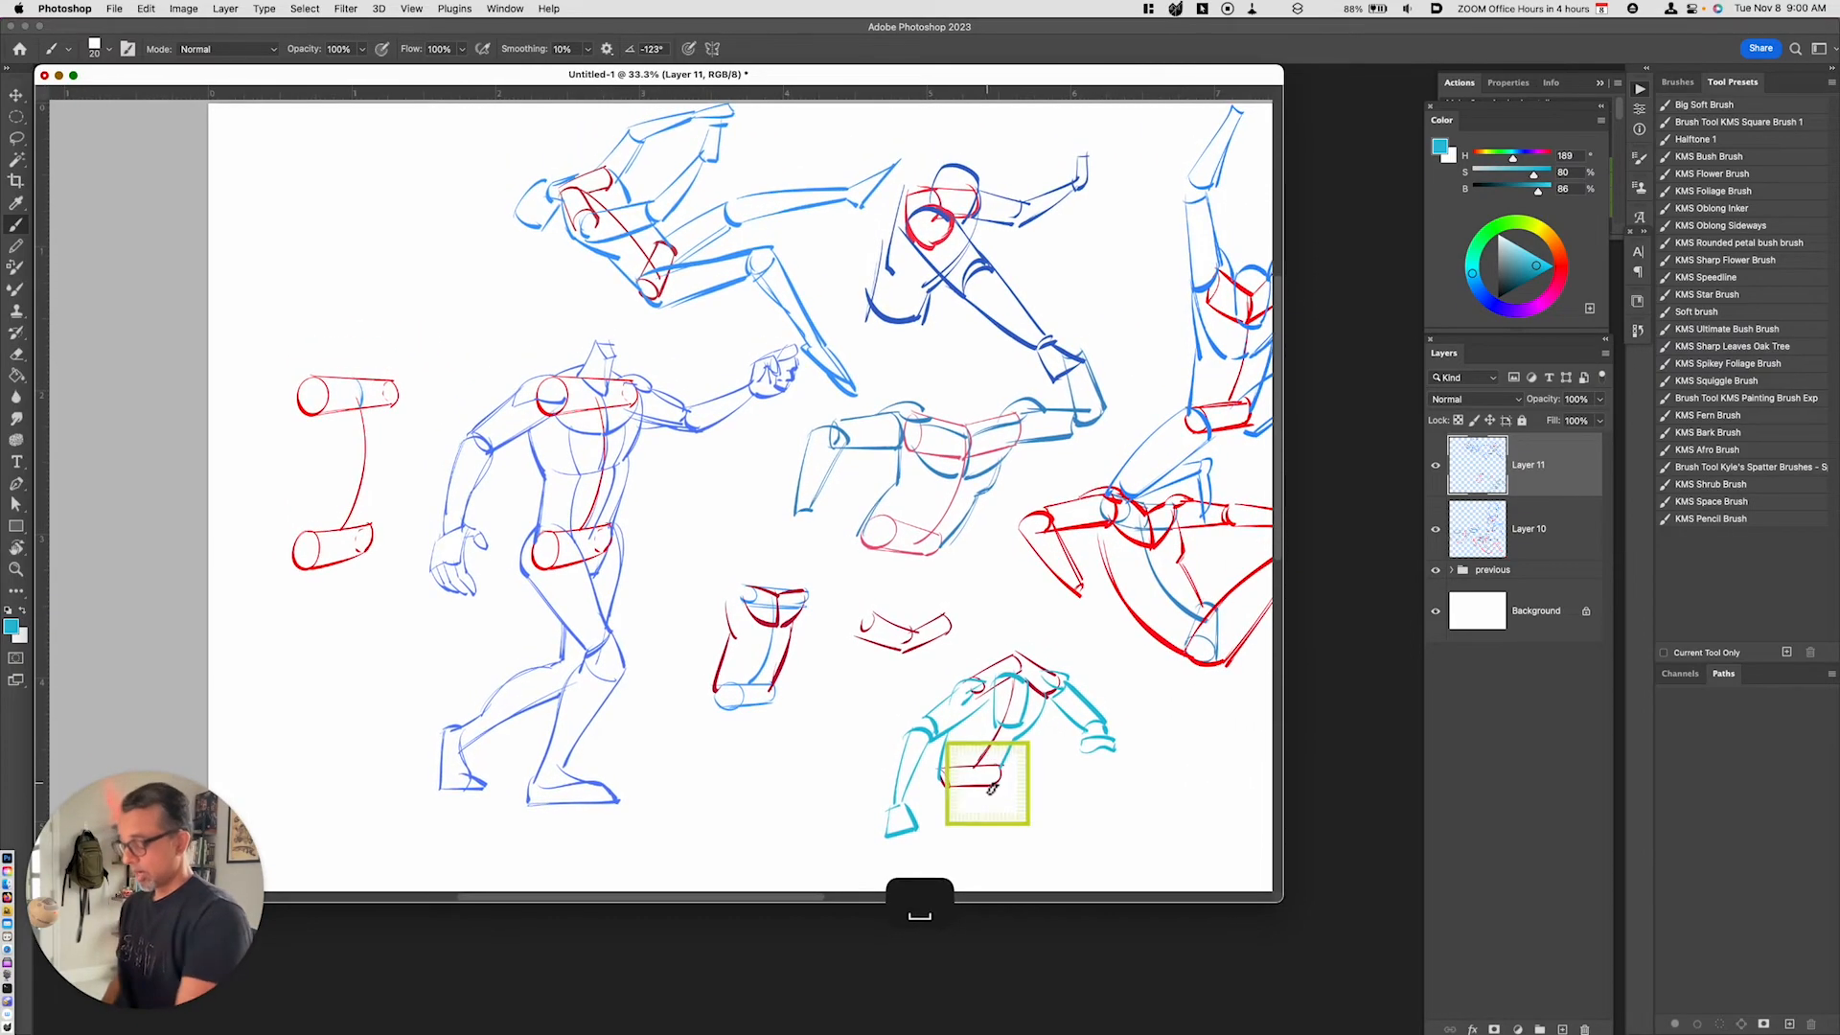
key("super+minus")
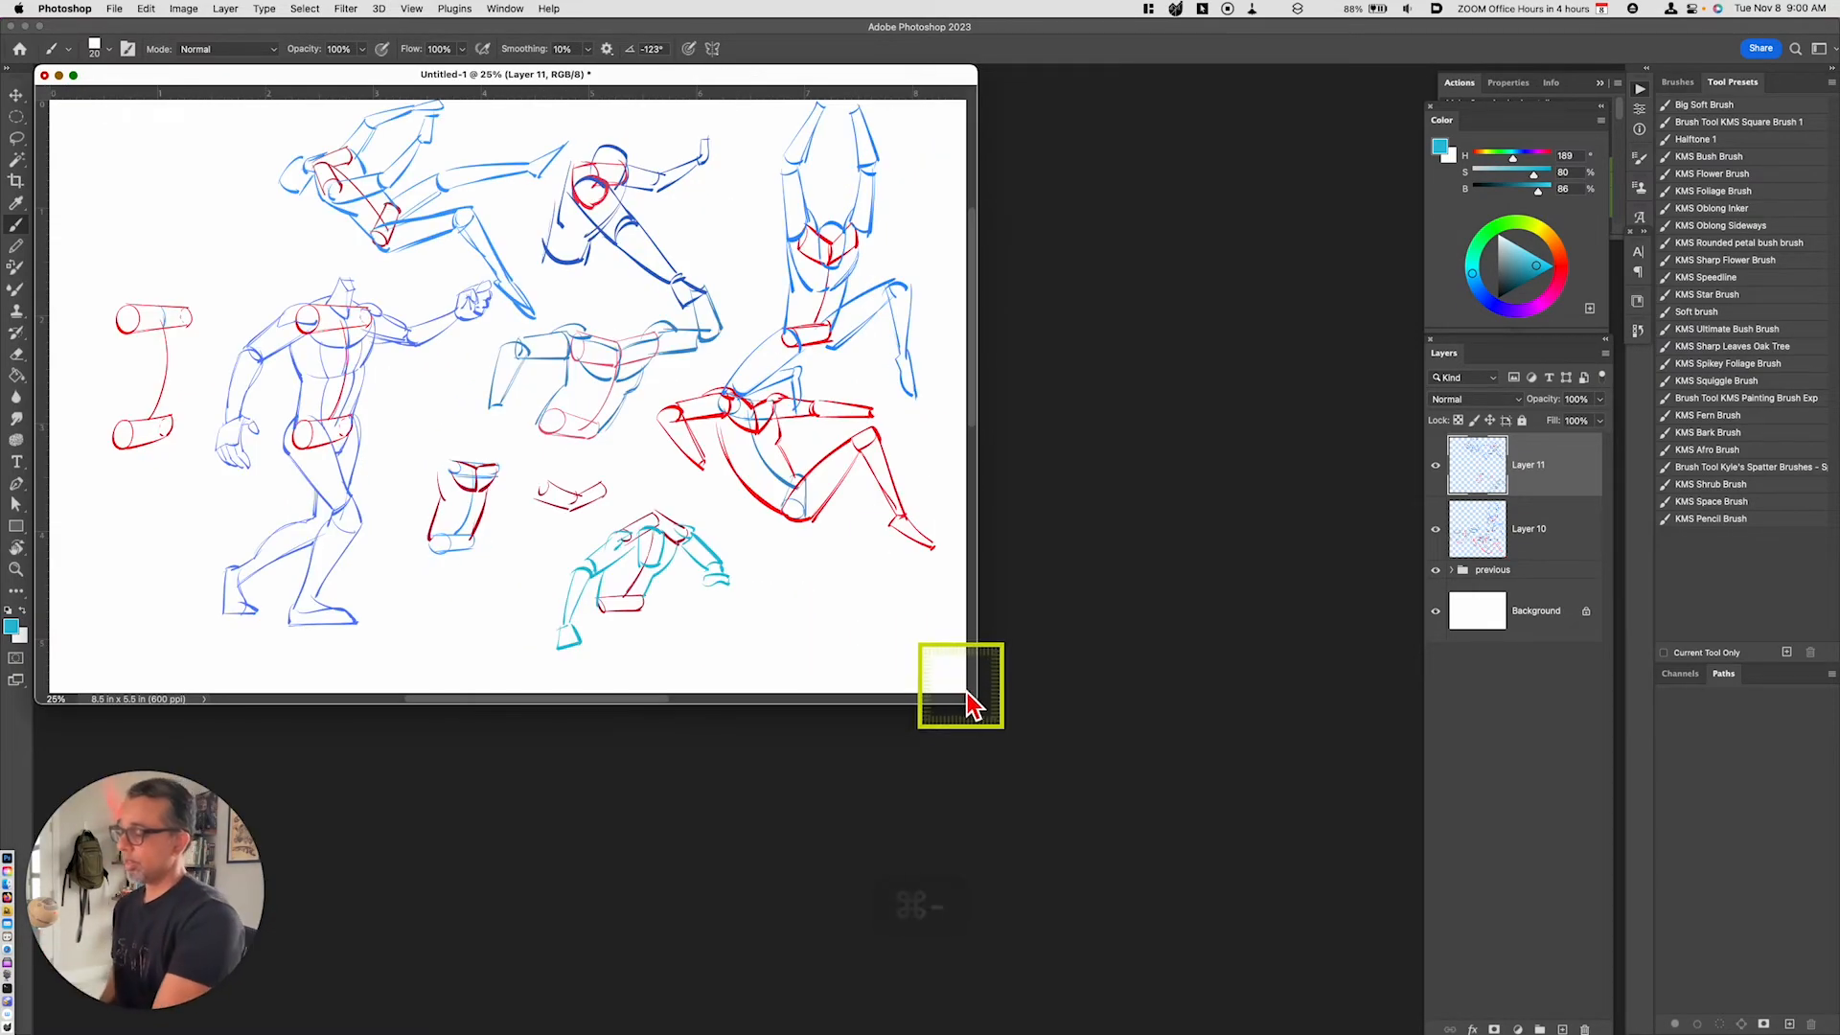
scroll(982, 709, "down", 8)
key("space")
mouse_move(846, 592)
left_mouse_down()
mouse_move(949, 825)
mouse_move(977, 949)
left_mouse_up()
key("super+equal")
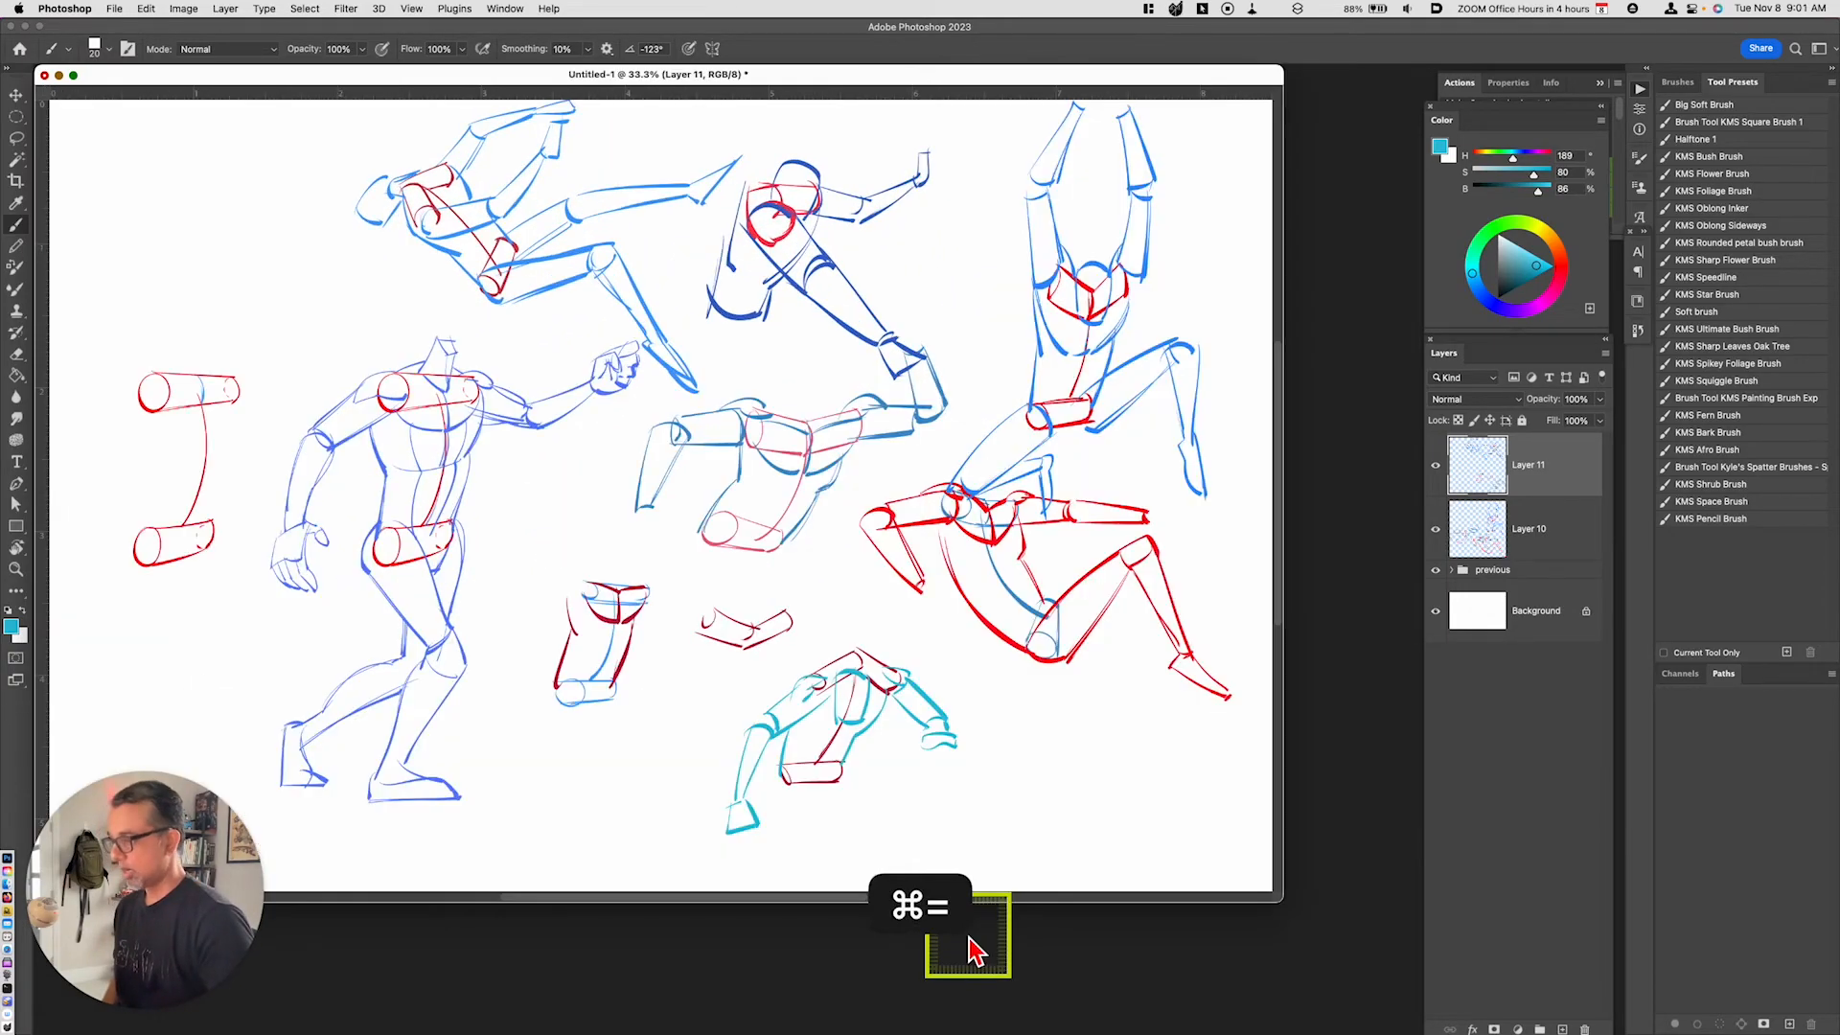